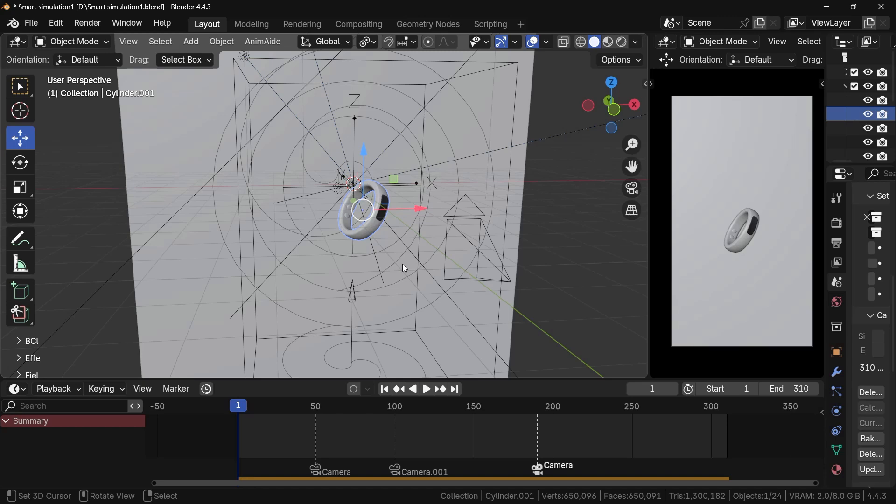
Place a duplicate of the Cylinder.010 ring outside collection a and exclude that collection from the view layer
key("space")
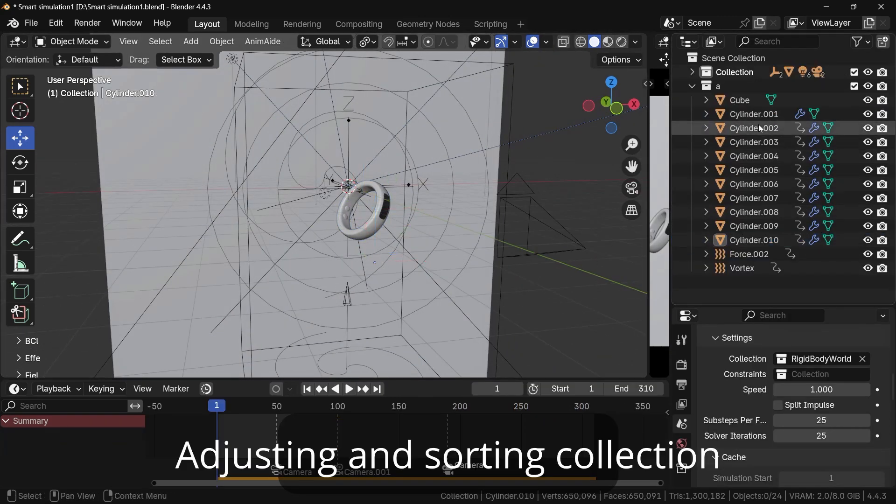
left_click(753, 240)
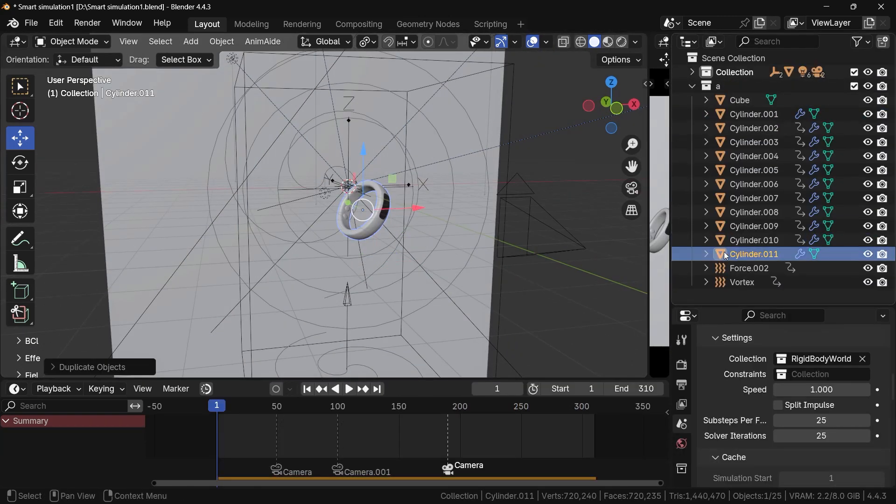
left_click_drag(724, 255, 733, 293)
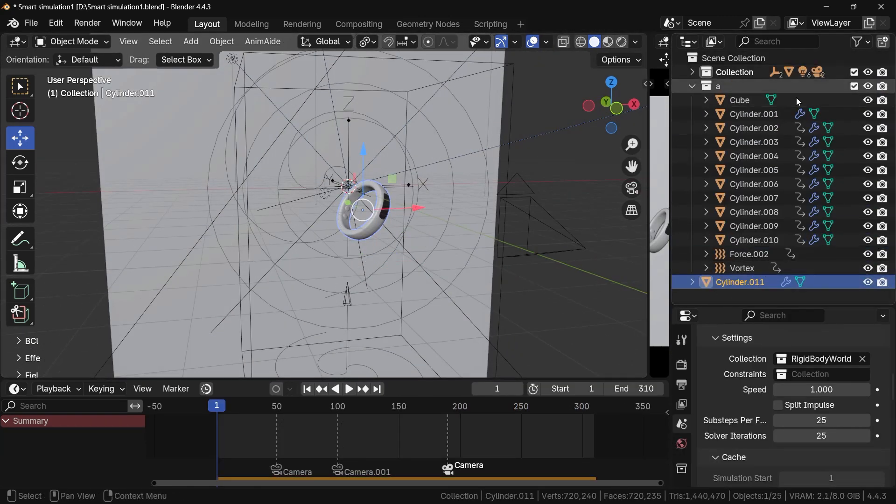
left_click(853, 86)
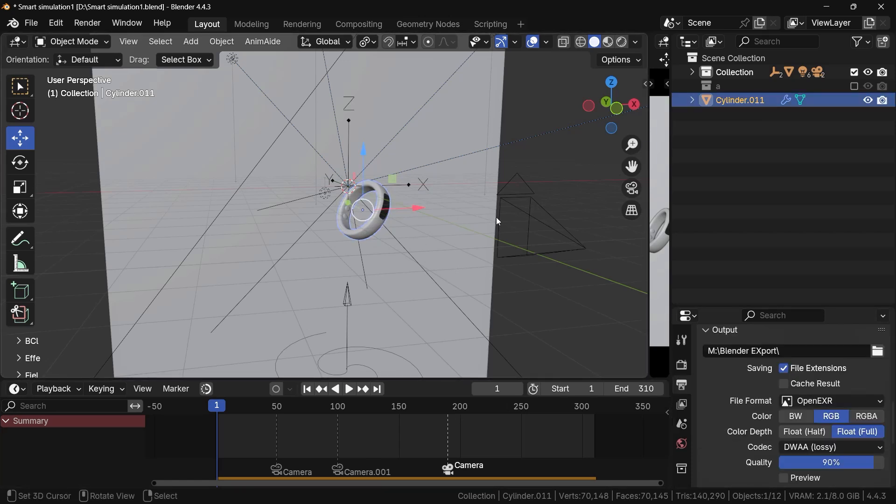
Put the duplicated ring into a new collection named Tutorial for youtube
key("m")
left_click(496, 217)
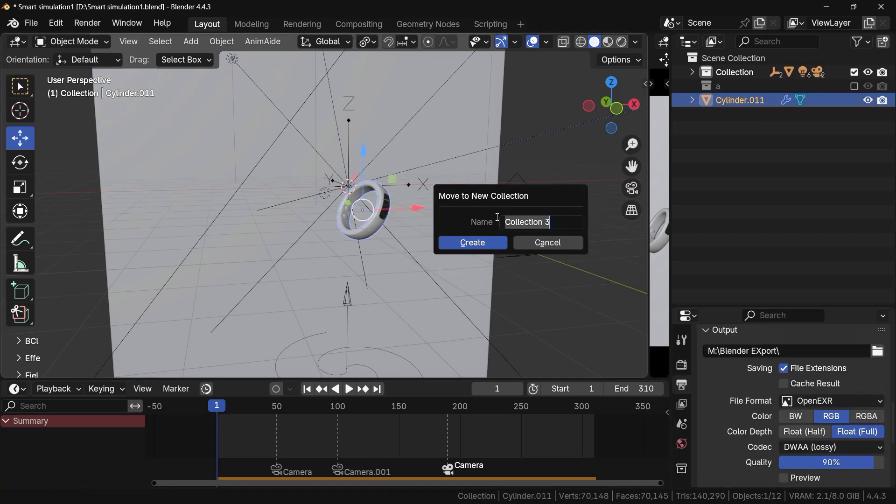
type("Tutorial for")
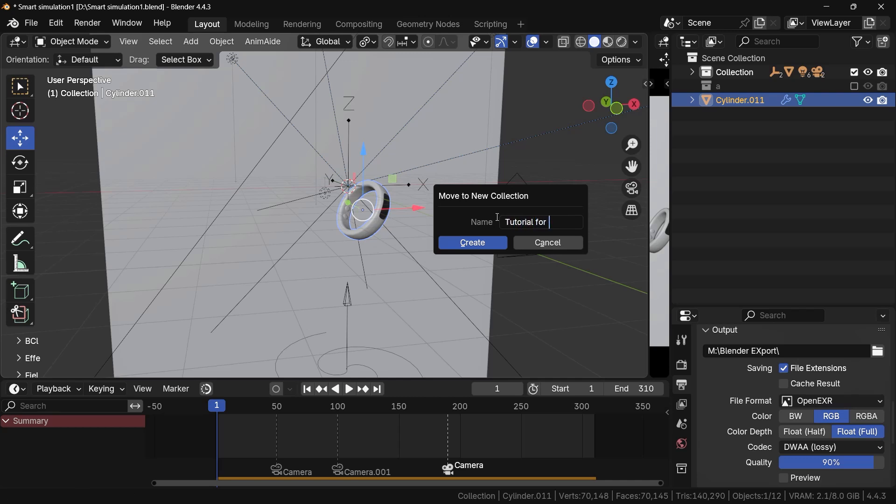
type(" yooutube")
key("Return")
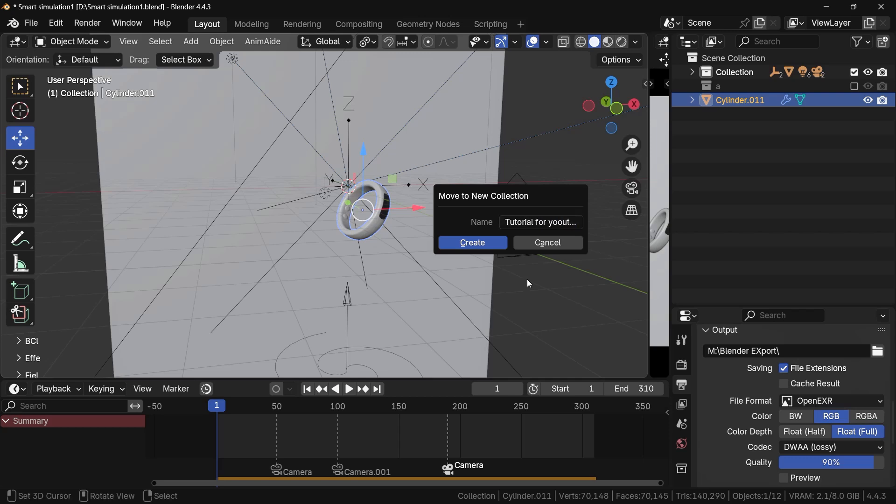
left_click(557, 222)
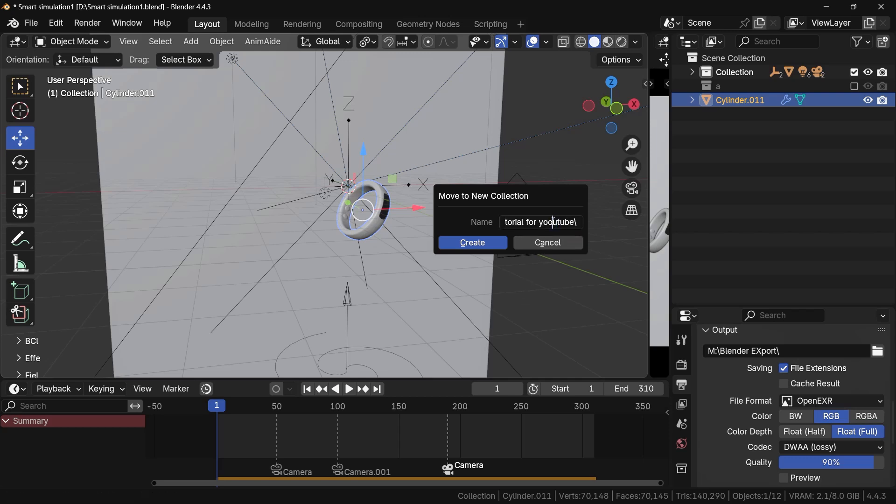
key("BackSpace")
key("End")
key("BackSpace")
left_click(504, 242)
Move Camera.002 along the Y axis away from the plane so it sits in front of the ring
scroll(480, 237, "down", 3)
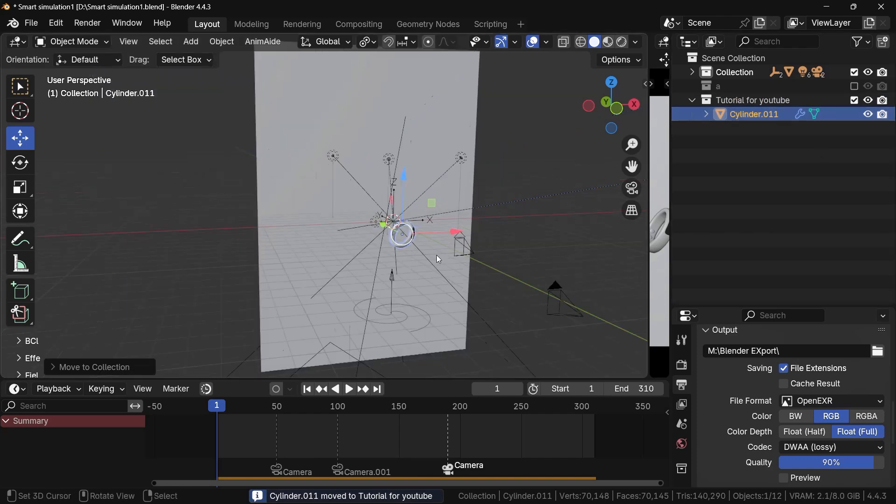
scroll(438, 259, "down", 3)
middle_click_drag(445, 250, 446, 303)
scroll(421, 255, "up", 5)
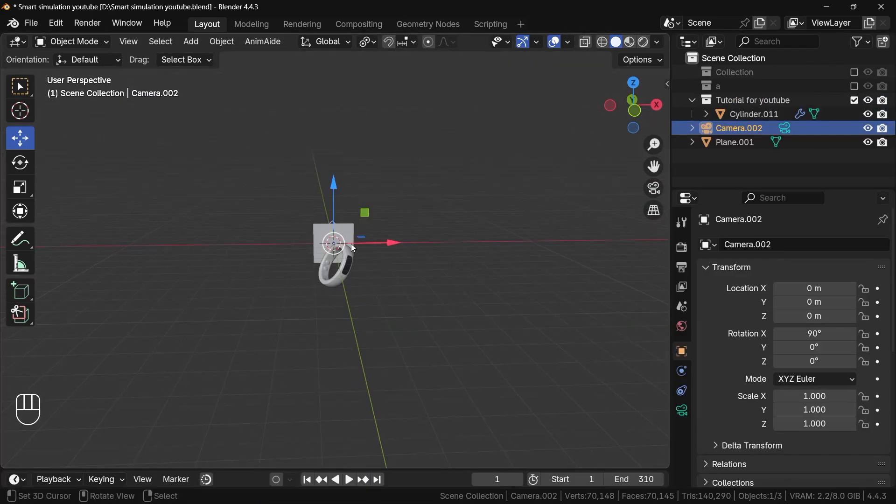
left_click(333, 224)
middle_click_drag(340, 221, 407, 270)
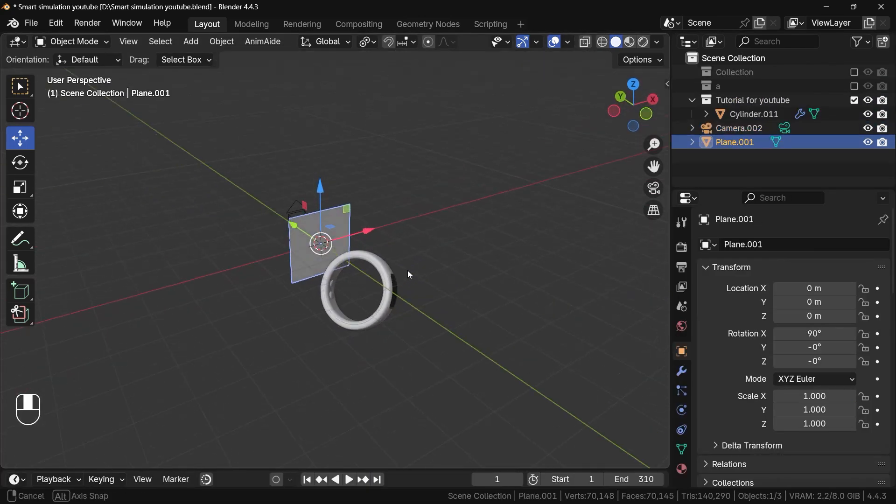
left_click(305, 214)
scroll(331, 262, "down", 4)
left_click_drag(302, 244, 459, 352)
Check the output format and the framing through the camera, and move the camera farther back along the Y axis
left_click(682, 267)
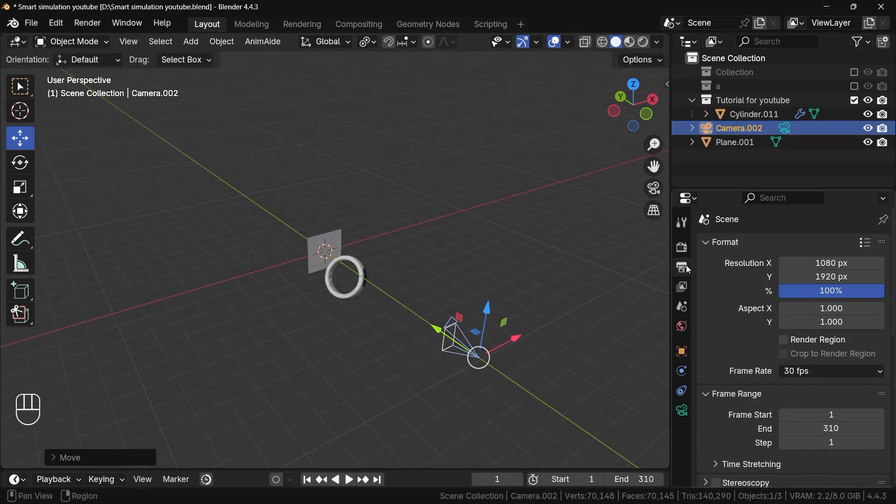
left_click(646, 115)
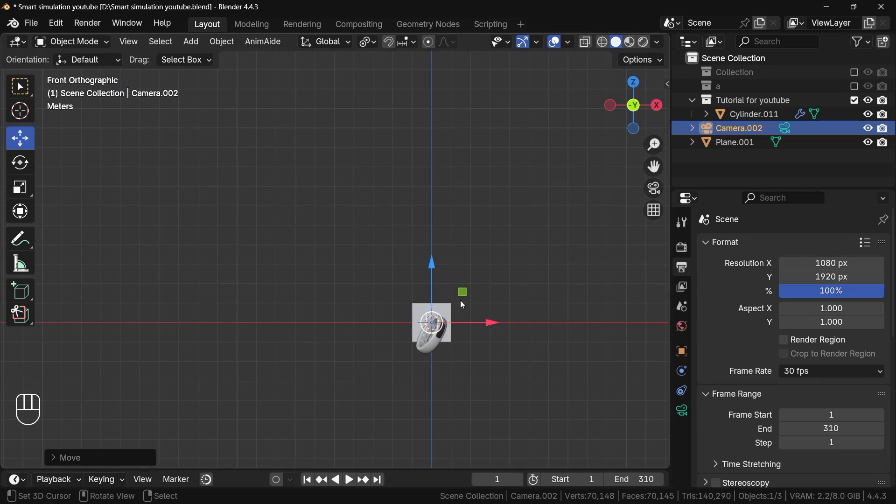
left_click(784, 128)
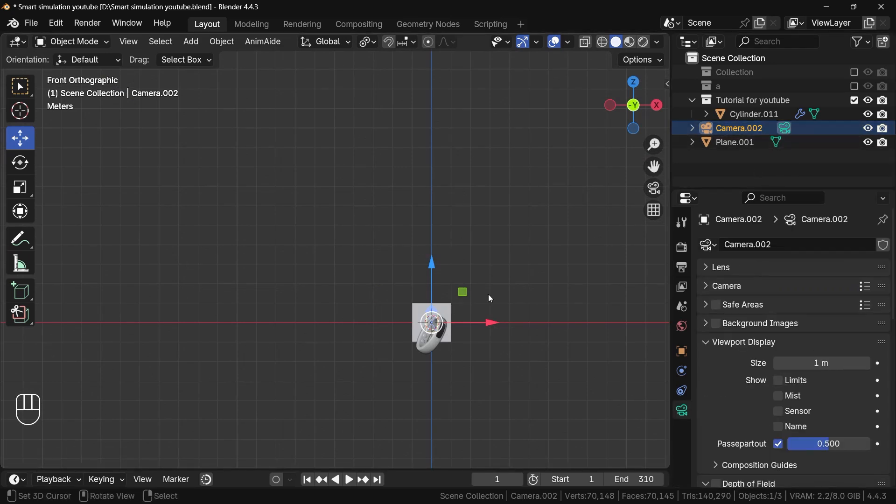
key("KP_0")
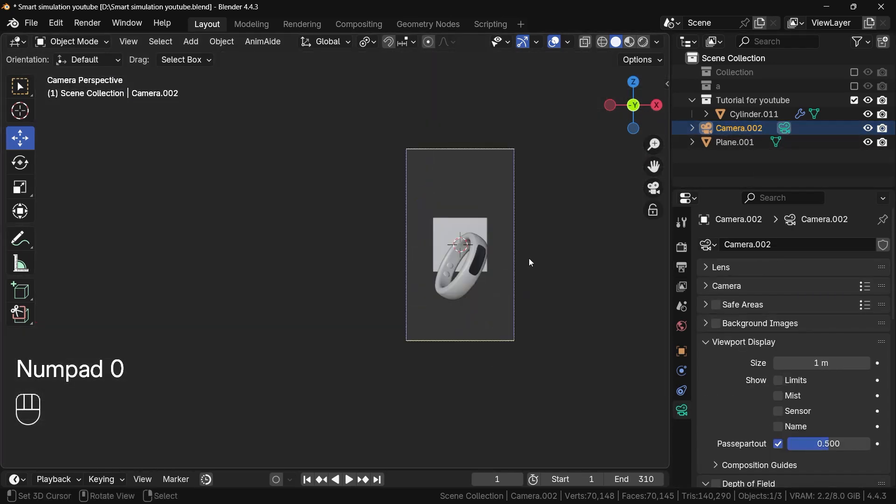
left_click(610, 105)
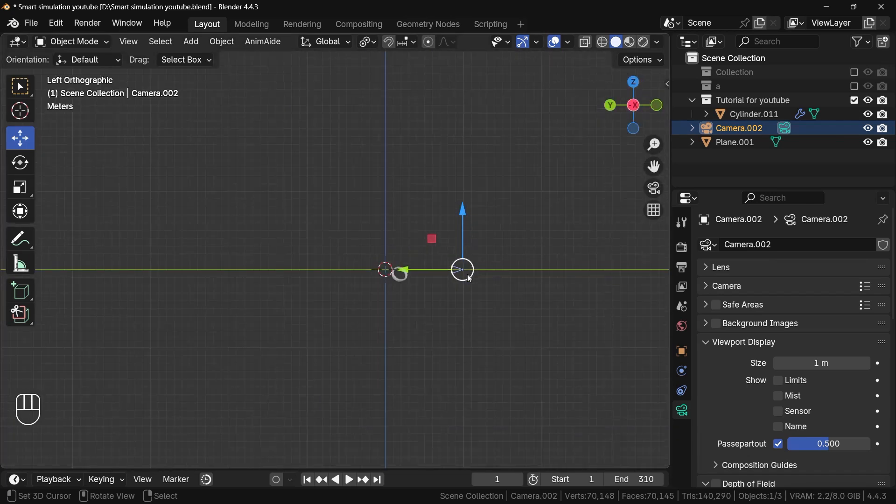
left_click_drag(411, 269, 517, 270)
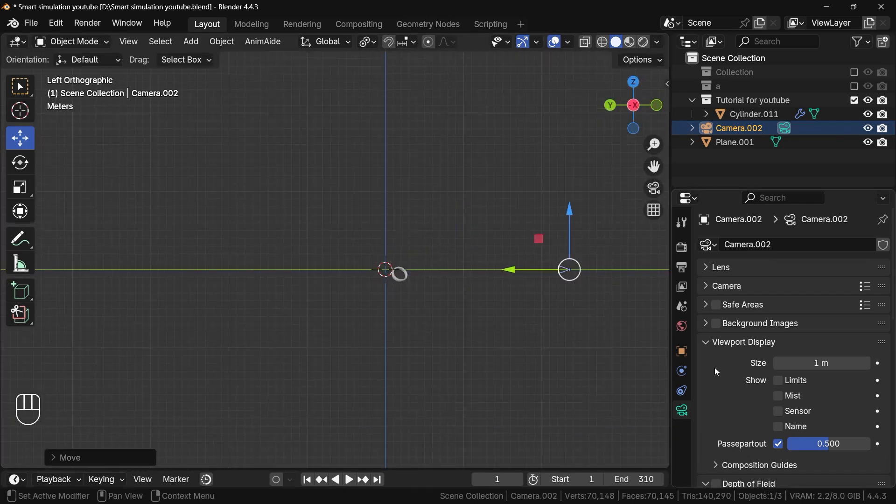
Set the camera's sensor size to 35 mm
scroll(753, 349, "down", 5)
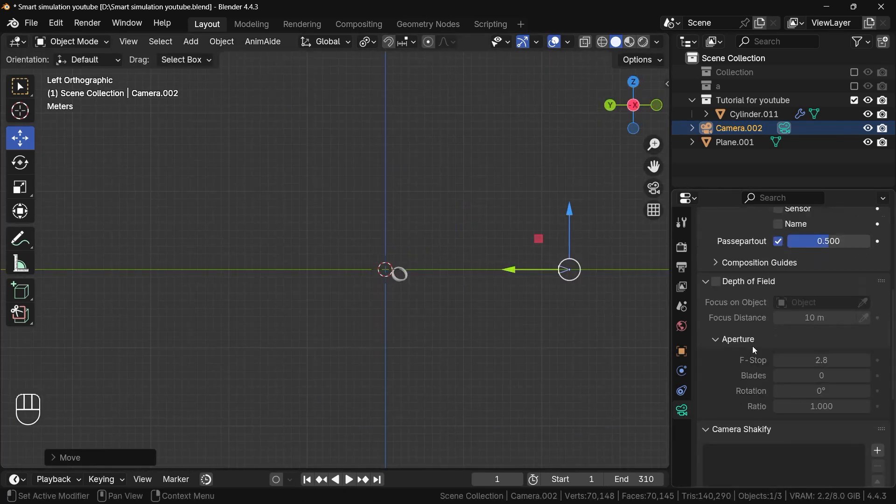
scroll(752, 345, "up", 6)
left_click(727, 285)
left_click(819, 322)
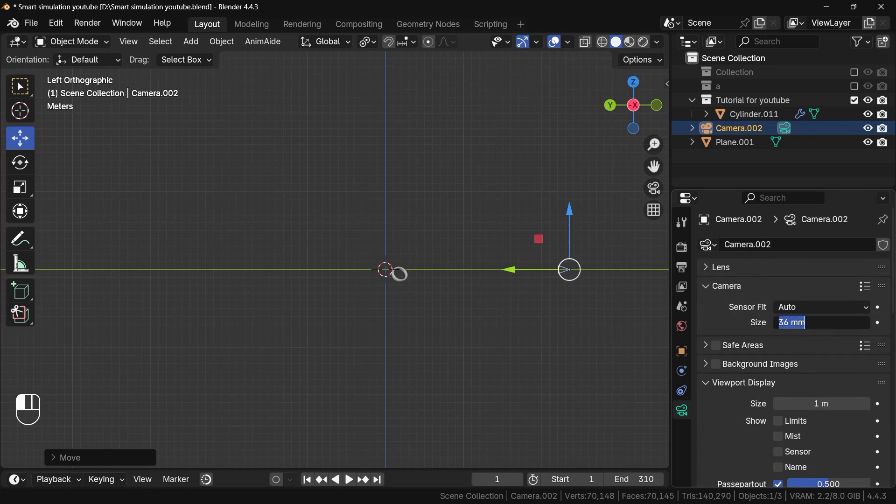
type("35")
key("Return")
Set the camera's focal length to 85 mm in its lens settings
left_click(721, 268)
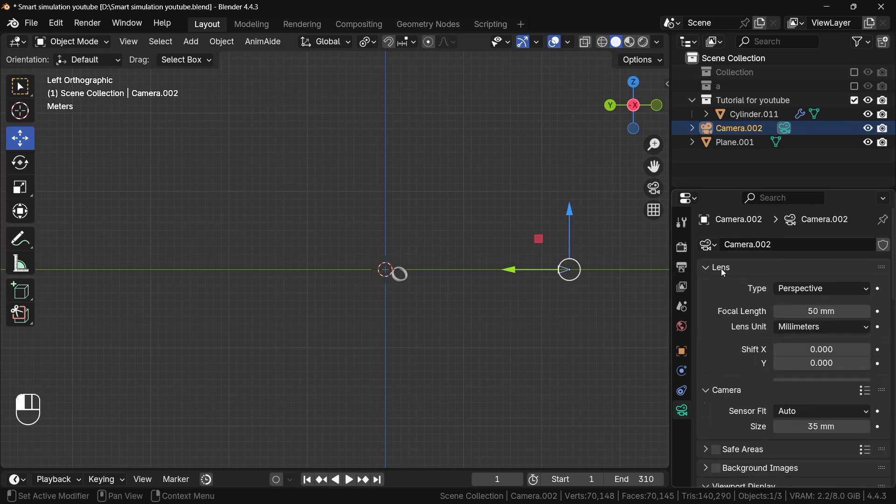
left_click(821, 310)
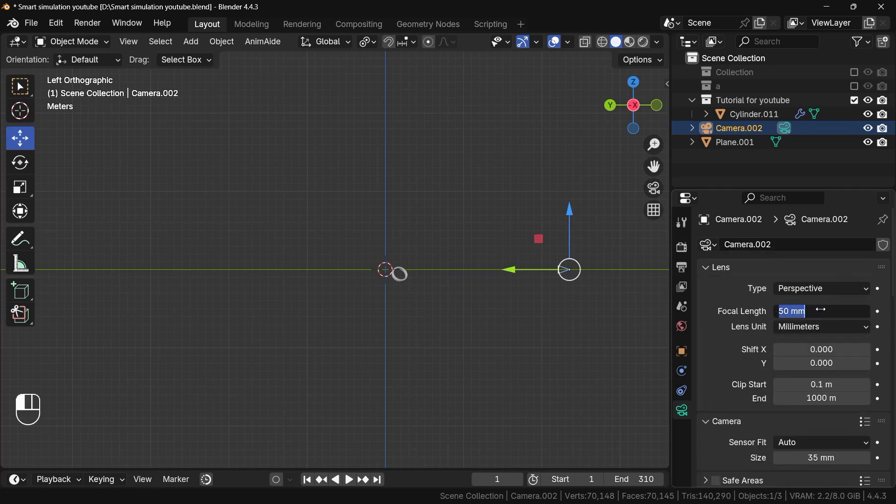
type("85")
key("Return")
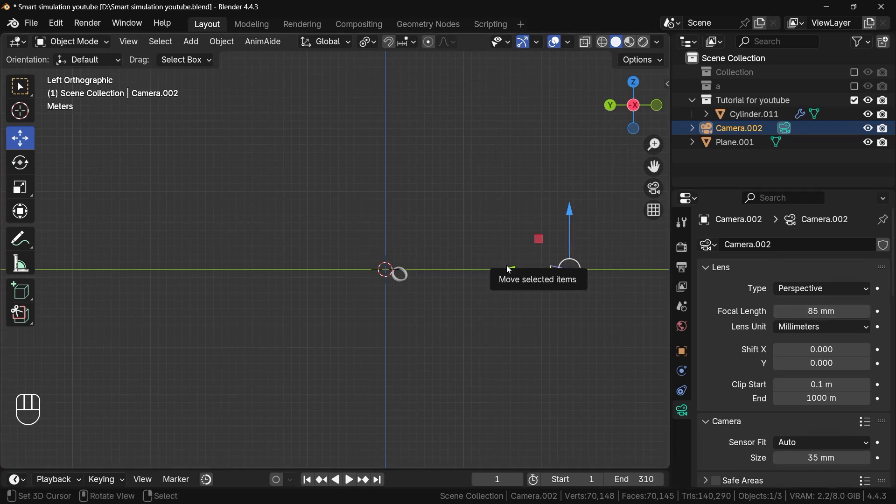
Readjust the camera's distance along the Y axis, checking through the camera how the plane and ring are framed
key("KP_0")
left_click(609, 105)
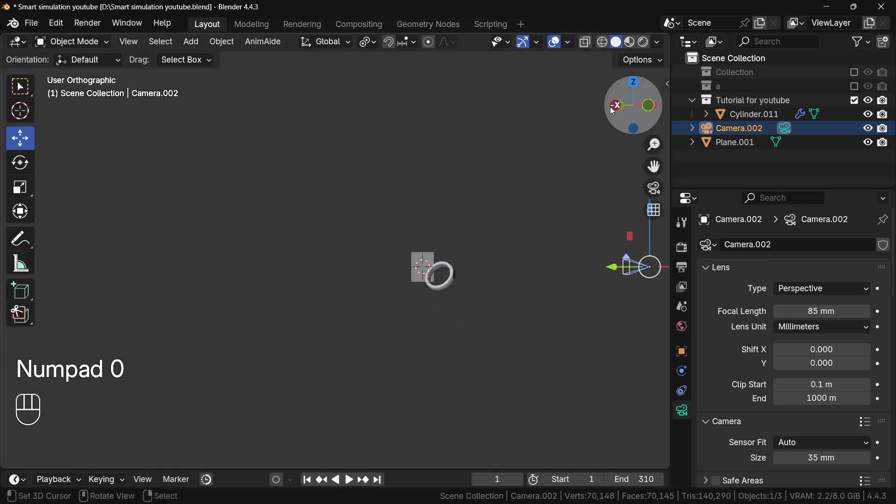
left_click_drag(482, 280, 539, 275)
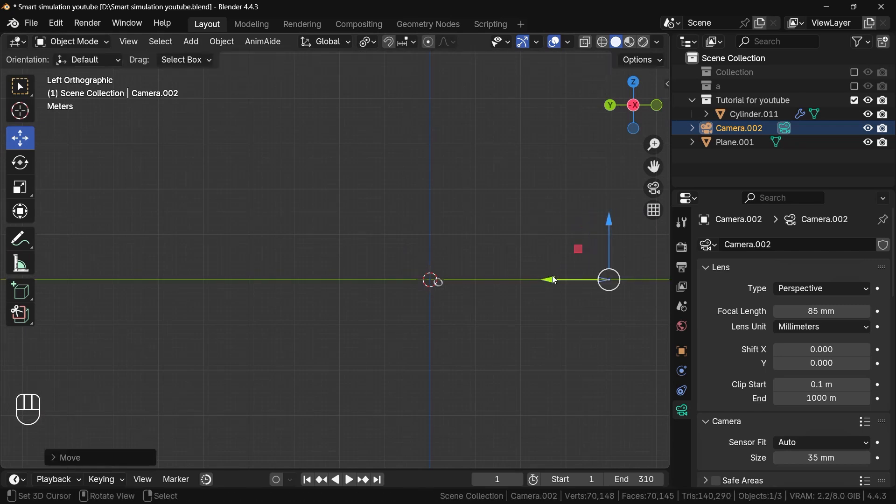
key("KP_0")
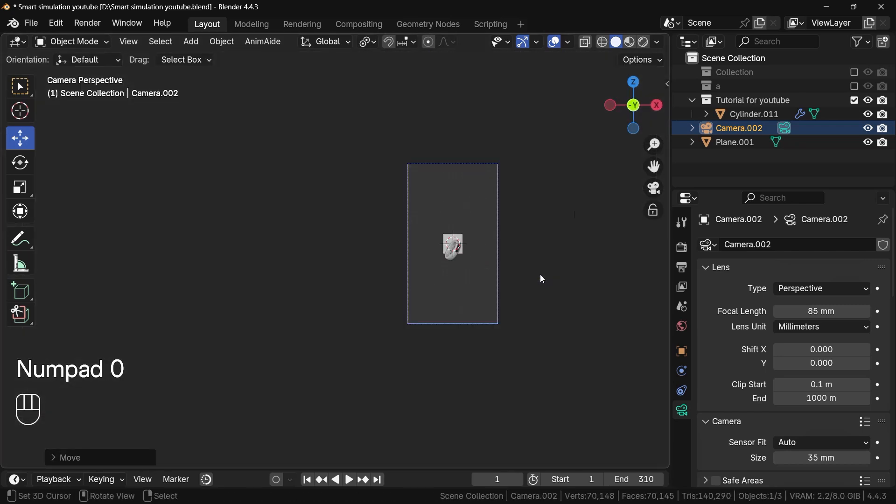
left_click(610, 106)
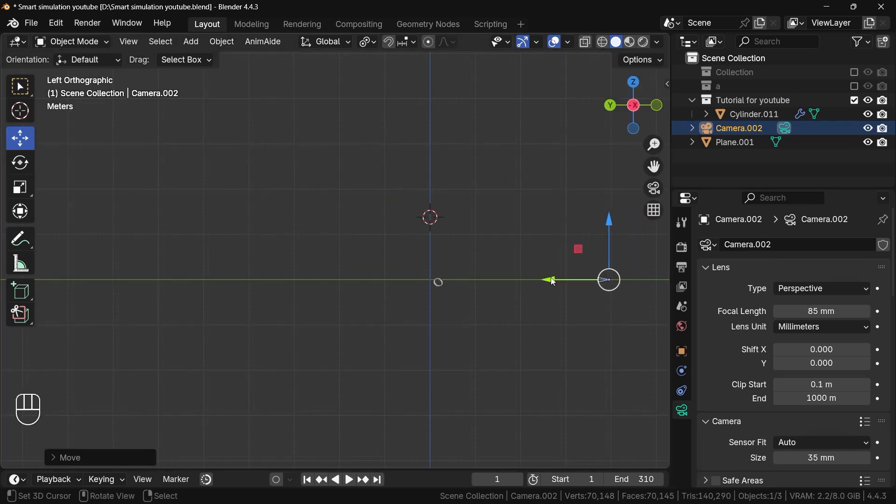
left_click_drag(552, 281, 524, 280)
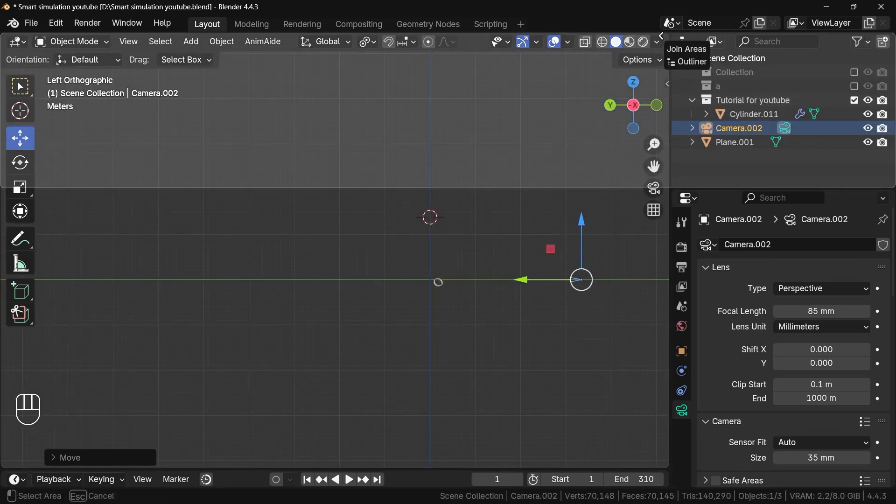
Split the 3D viewport vertically and show the camera view in the new narrow area
left_click_drag(672, 38, 541, 59)
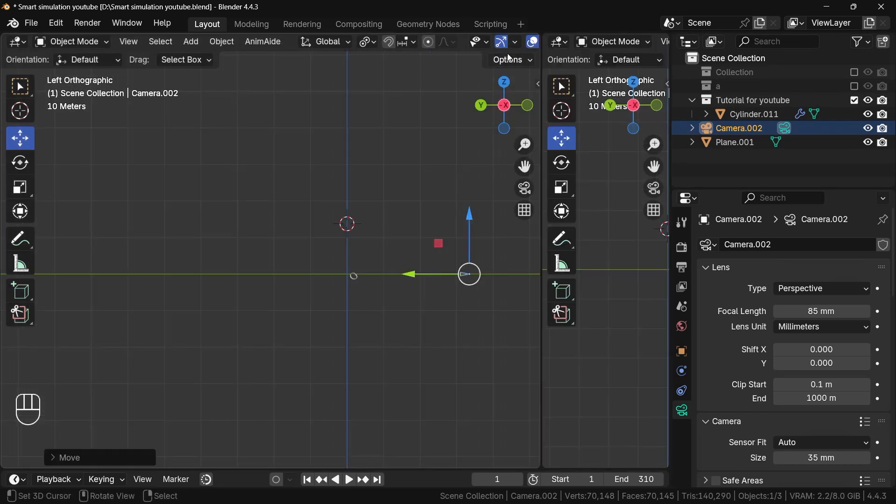
key("KP_0")
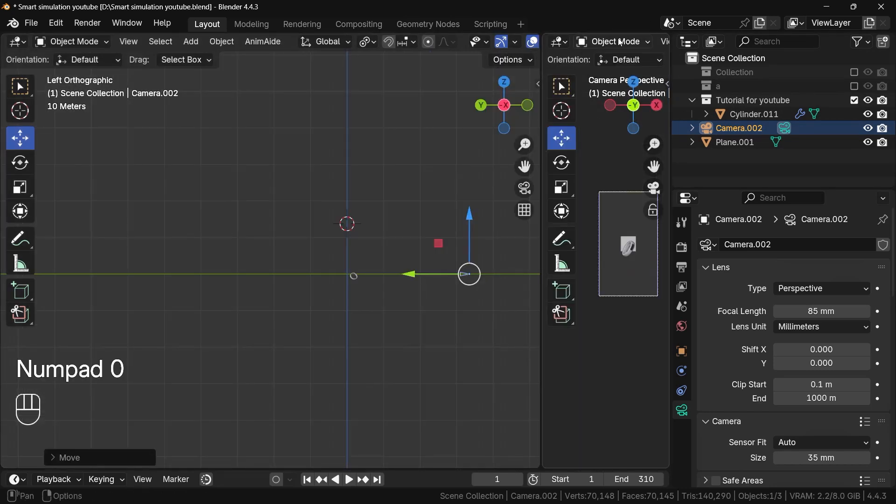
Hide the gizmos, overlays and toolbar in the camera viewport and enlarge the camera frame to fill it
scroll(619, 44, "down", 1)
scroll(630, 42, "down", 10)
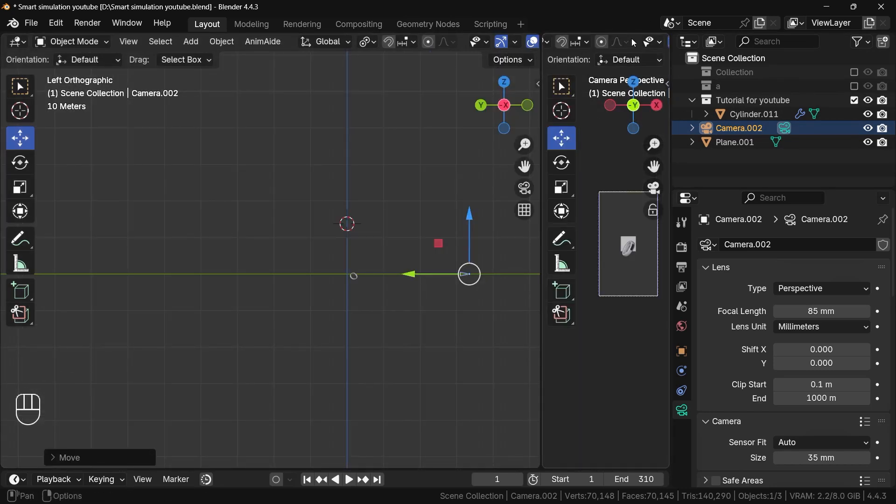
scroll(647, 42, "down", 6)
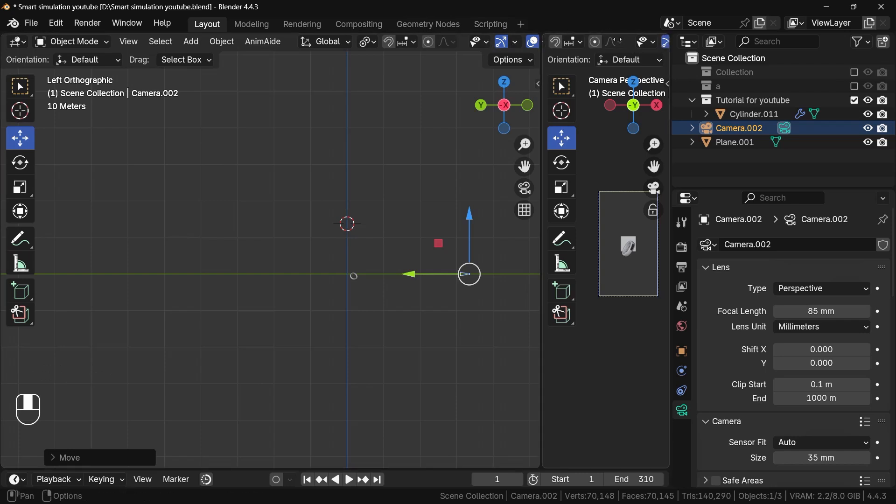
left_click(553, 42)
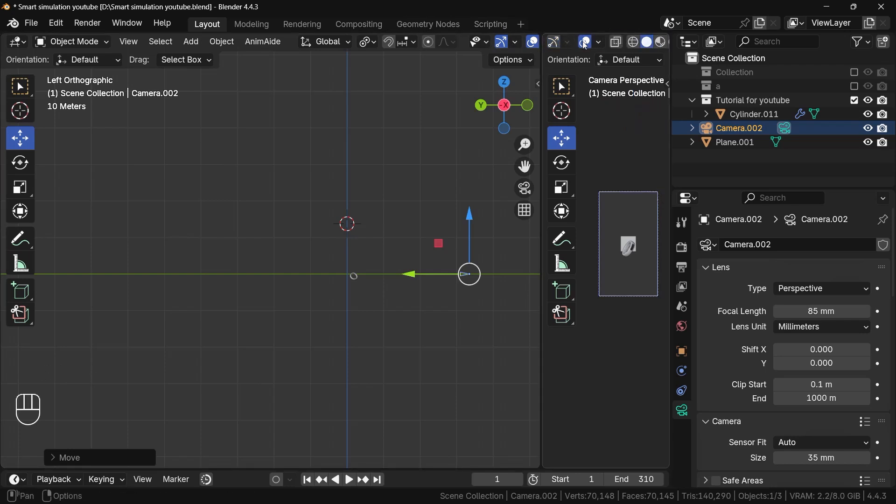
left_click(585, 43)
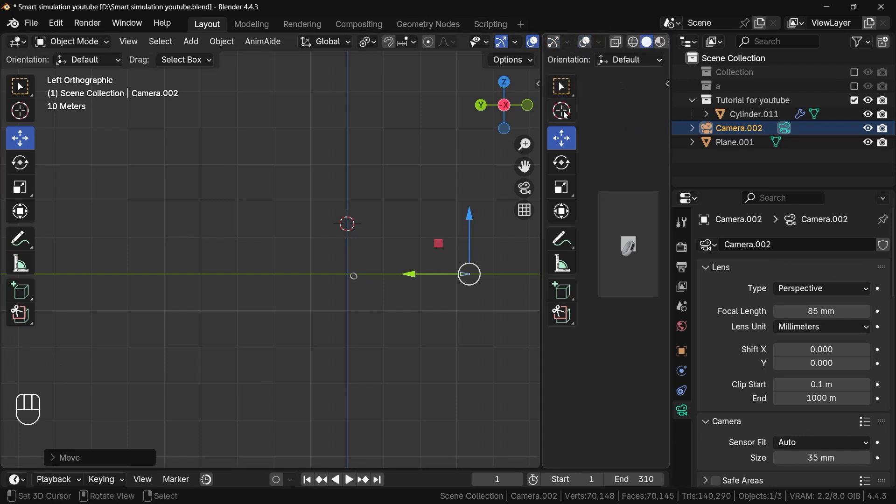
key("t")
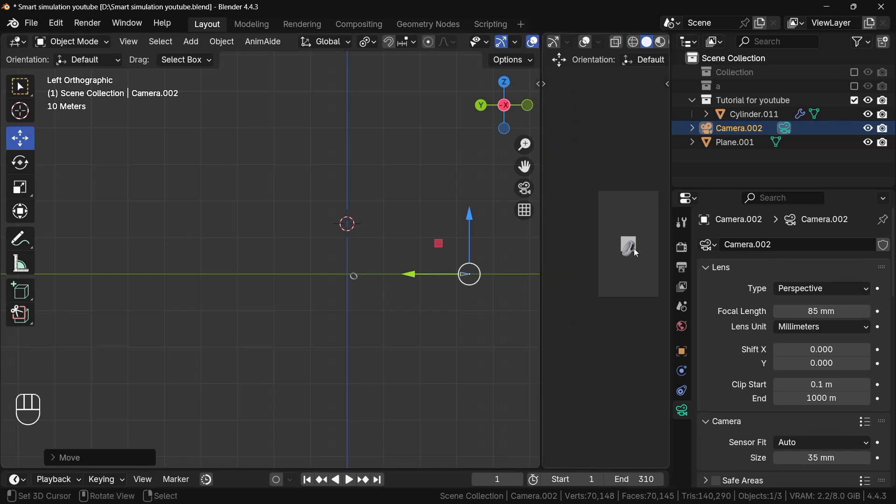
scroll(635, 250, "up", 4)
middle_click_drag(640, 244, 625, 273, "shift")
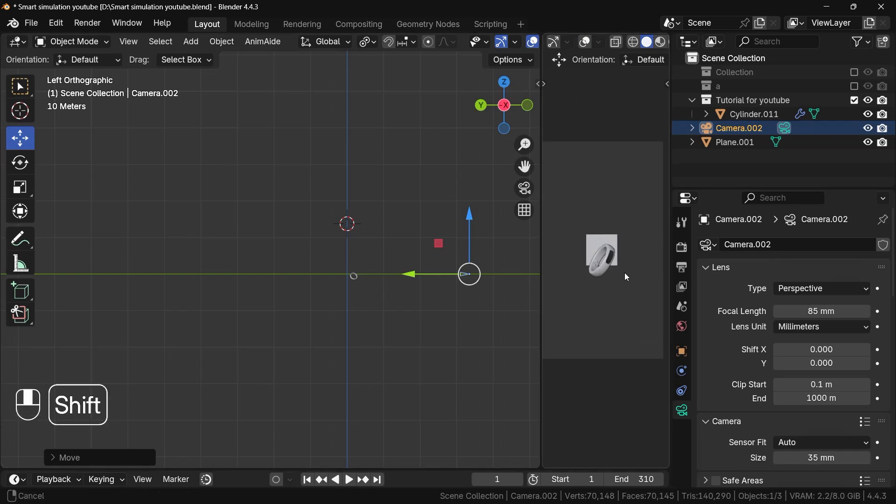
Widen the camera viewport and centre the enlarged camera frame in it
left_click_drag(671, 234, 789, 234)
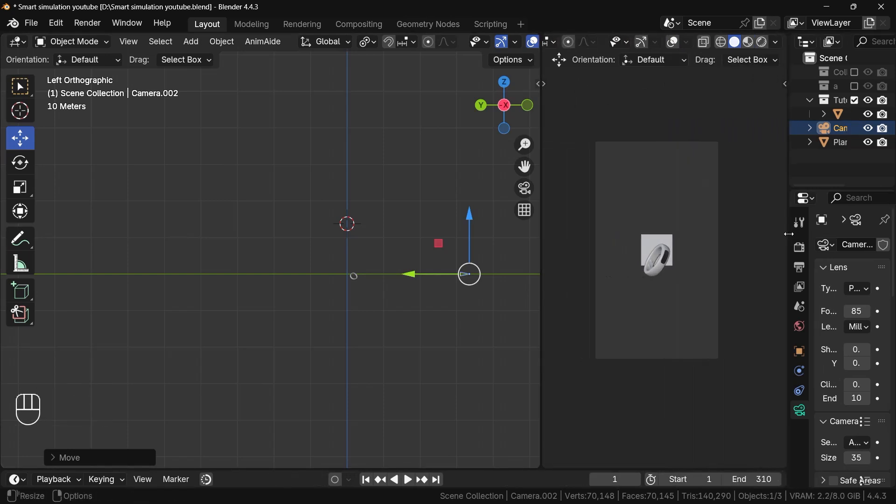
scroll(682, 256, "up", 3)
middle_click_drag(682, 248, 710, 251, "shift")
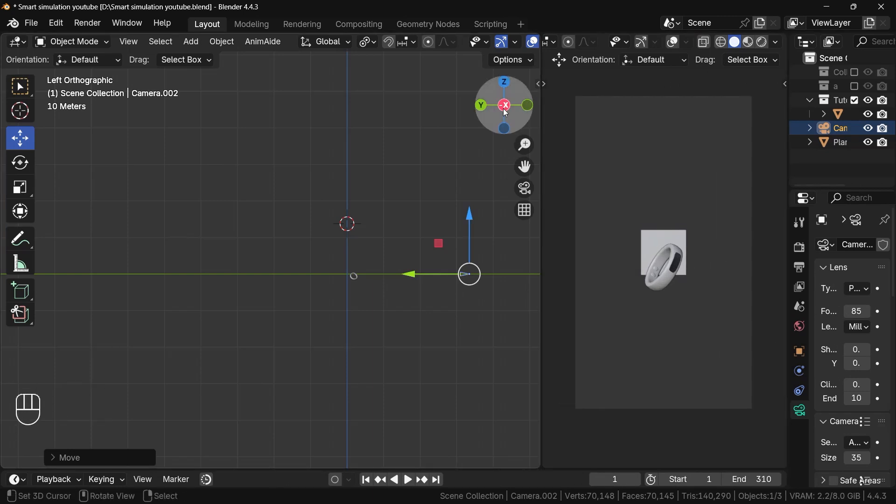
Scale up the plane behind the ring so it fills the camera frame as a backdrop
left_click(528, 106)
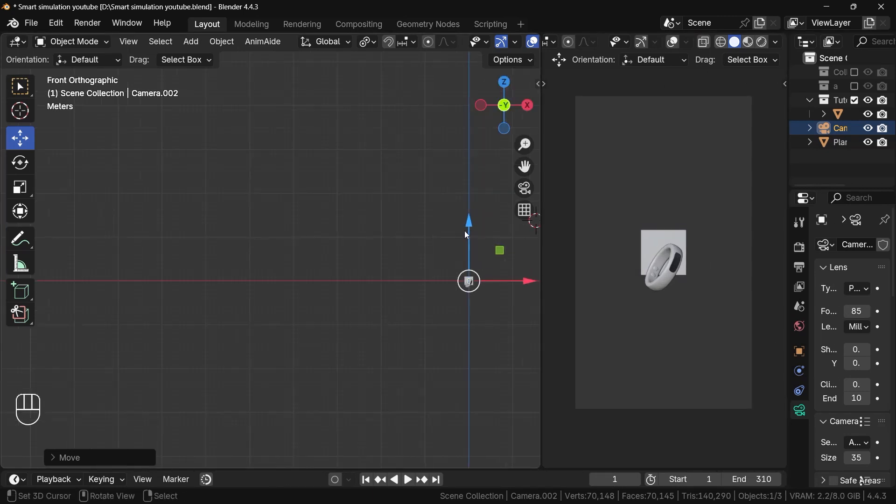
middle_click_drag(466, 235, 344, 240)
left_click(319, 236)
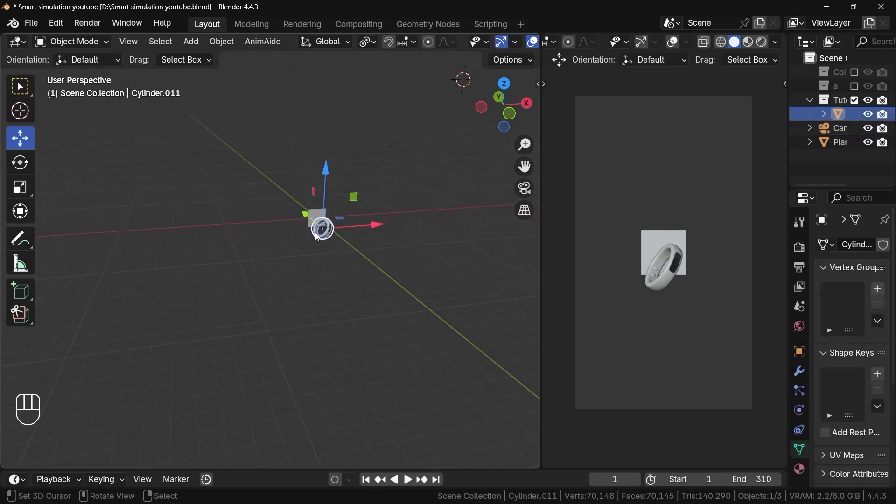
left_click(317, 217)
key("s")
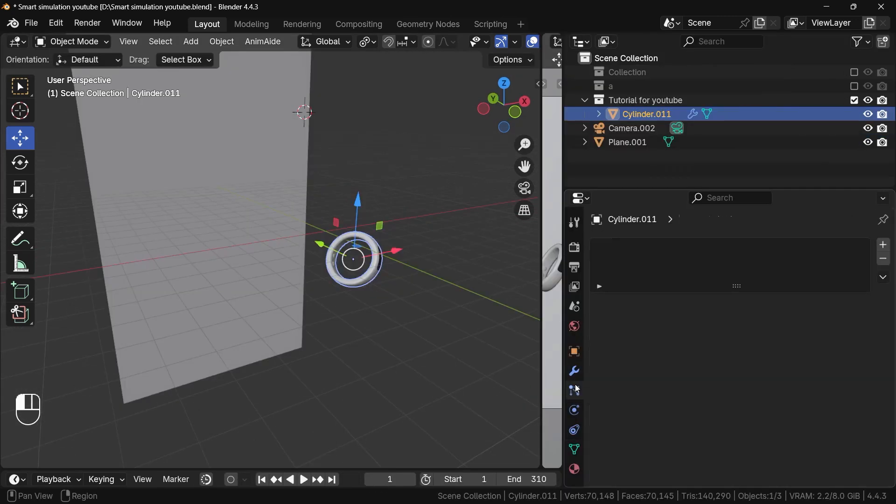
Remove the ring's existing rigid body physics and add a new Active rigid body to it
left_click(574, 451)
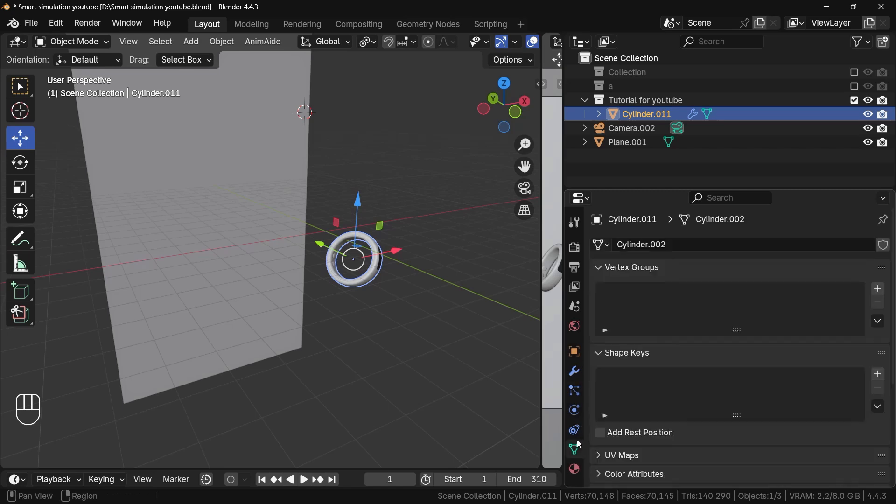
left_click(577, 411)
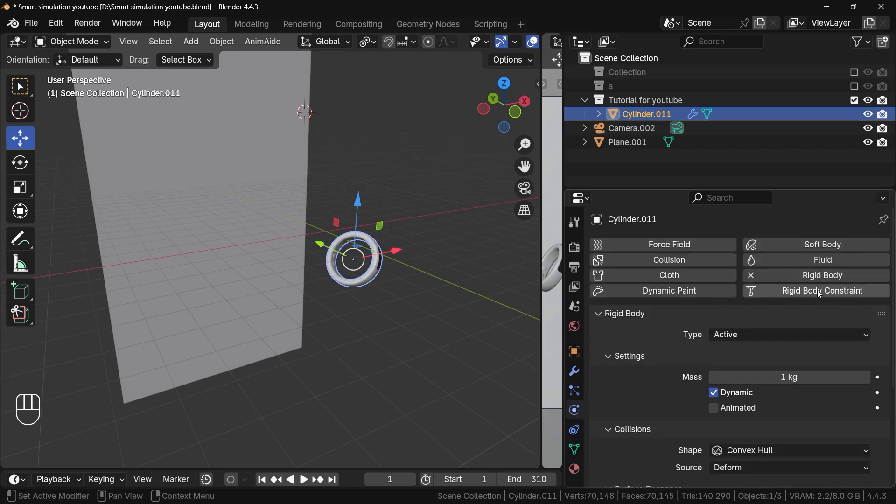
left_click(780, 271)
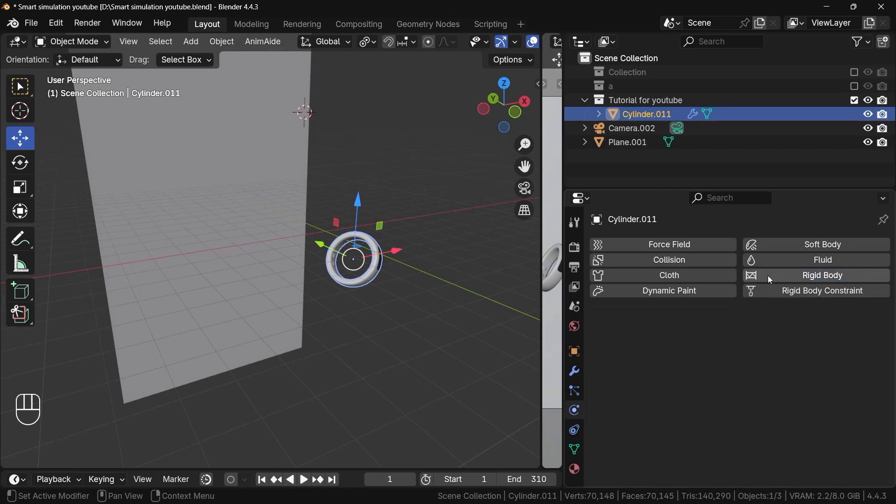
left_click(767, 273)
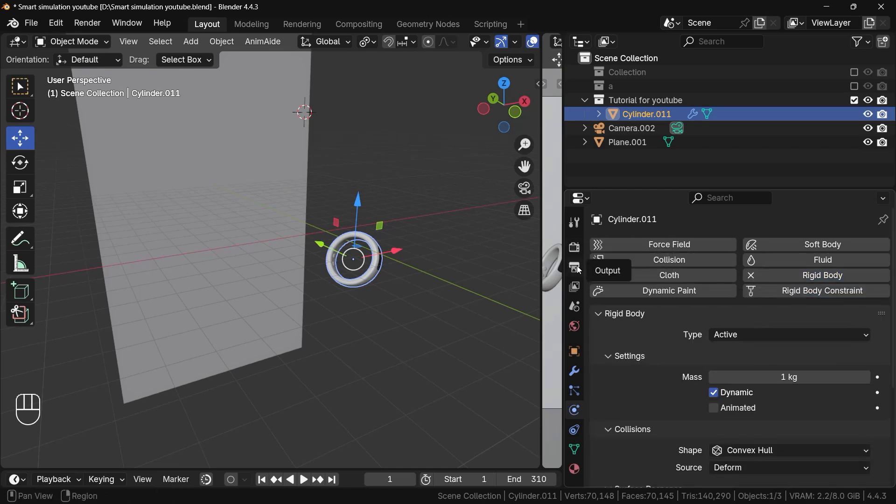
Enable gravity in the scene settings and view the ring from the front
left_click(576, 326)
scroll(744, 335, "down", 8)
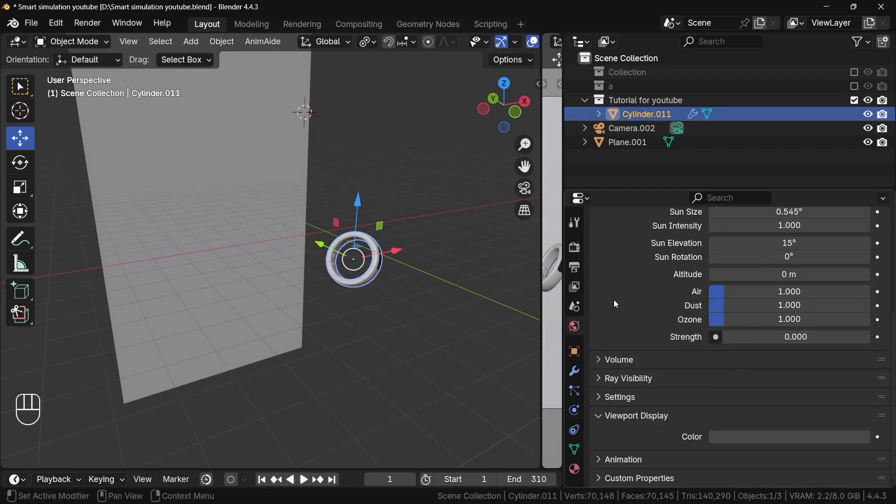
left_click(574, 306)
scroll(691, 322, "up", 5)
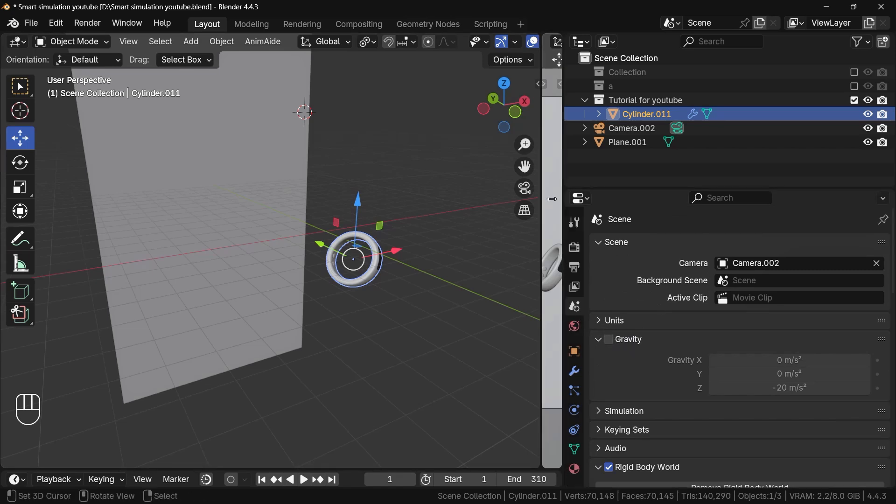
left_click_drag(525, 166, 525, 167)
middle_click_drag(430, 340, 377, 310)
left_click(505, 110)
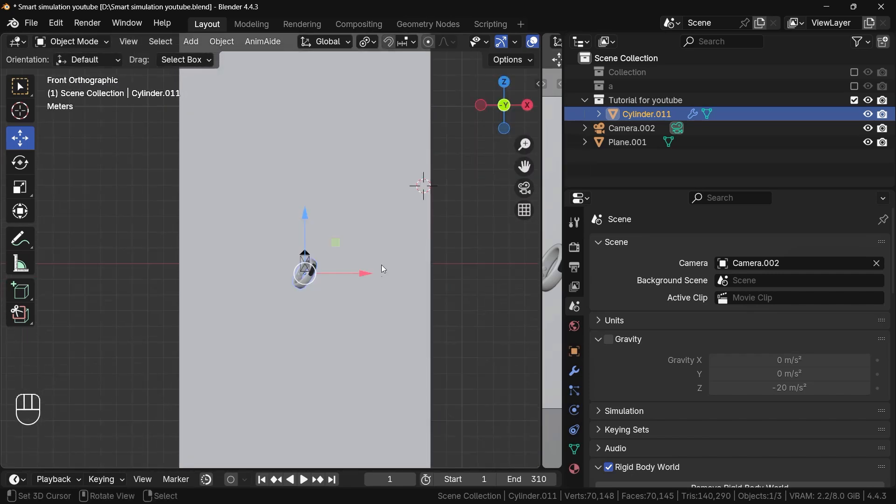
left_click(614, 343)
left_click(609, 339)
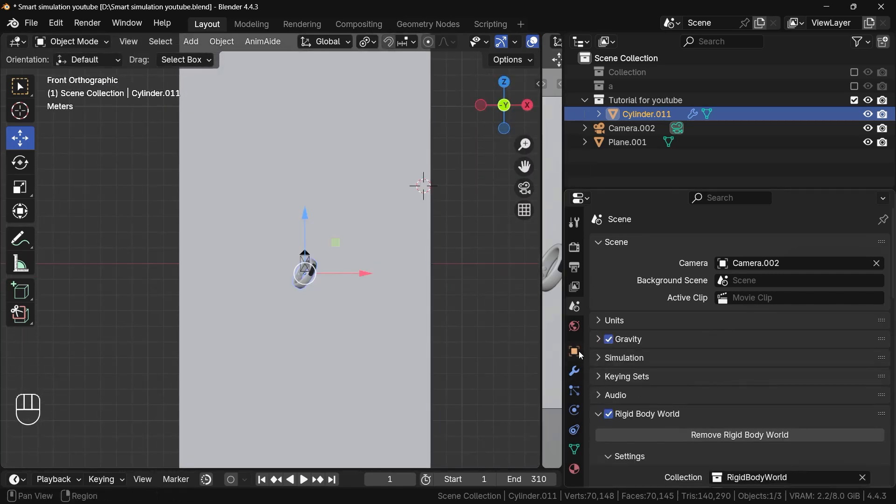
Enlarge the timeline and play the ring's rigid body simulation twice, returning to frame 1 each time
left_click_drag(391, 468, 345, 370)
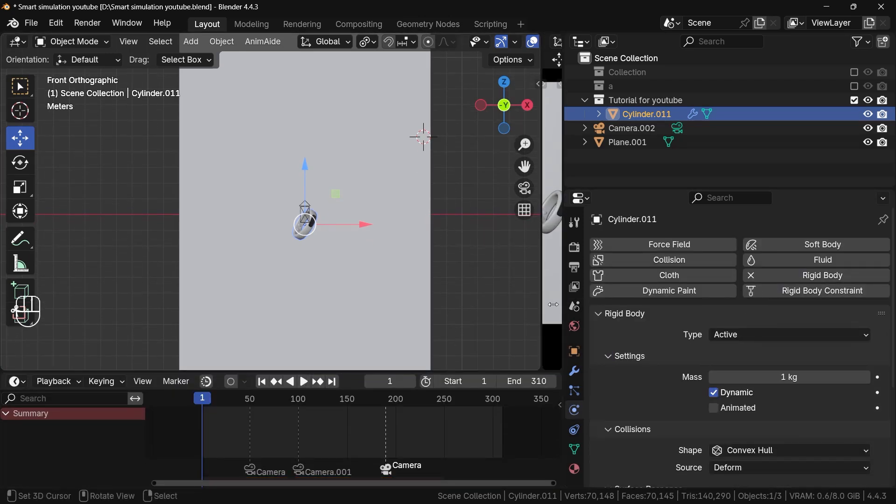
left_click(305, 381)
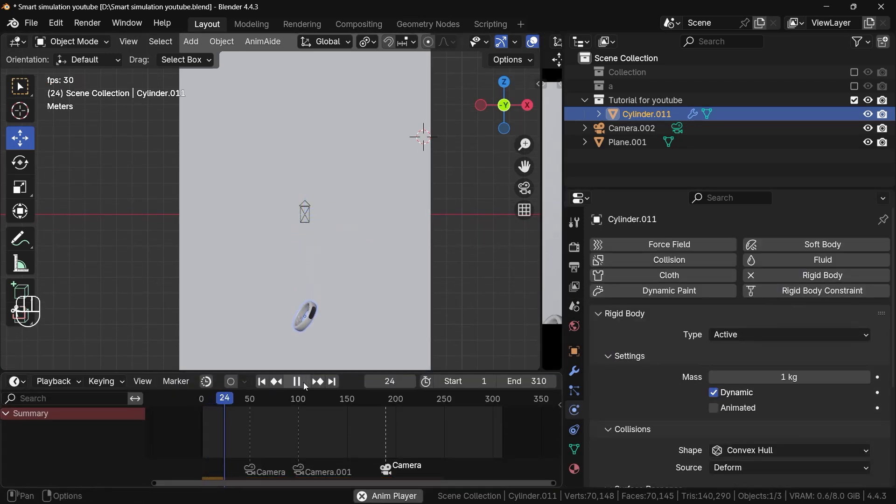
left_click(305, 382)
left_click(262, 381)
left_click(306, 383)
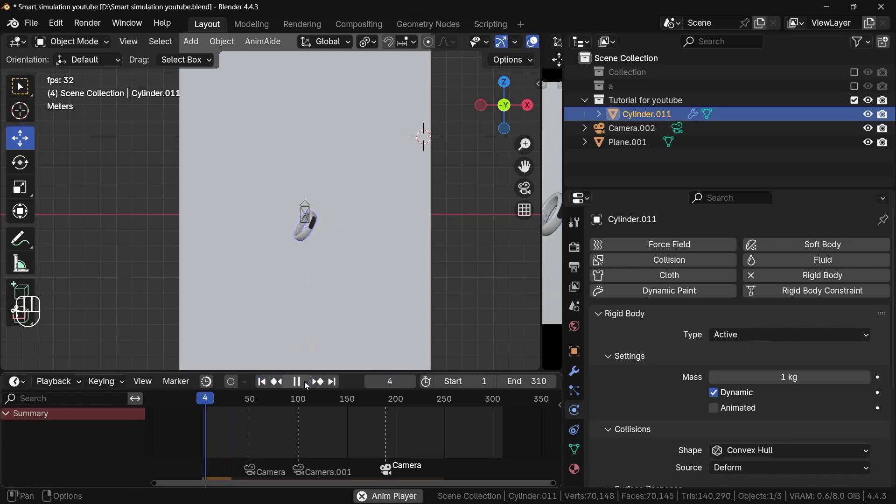
left_click(261, 382)
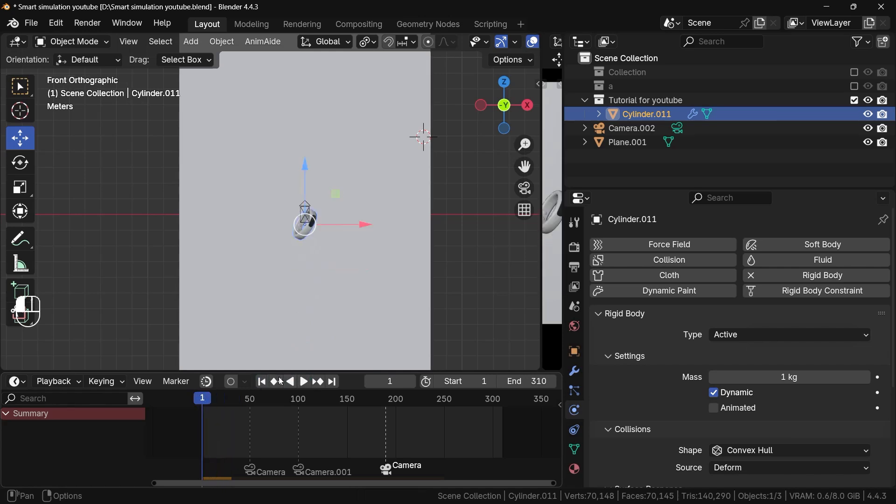
Disable gravity in the scene settings
left_click(575, 327)
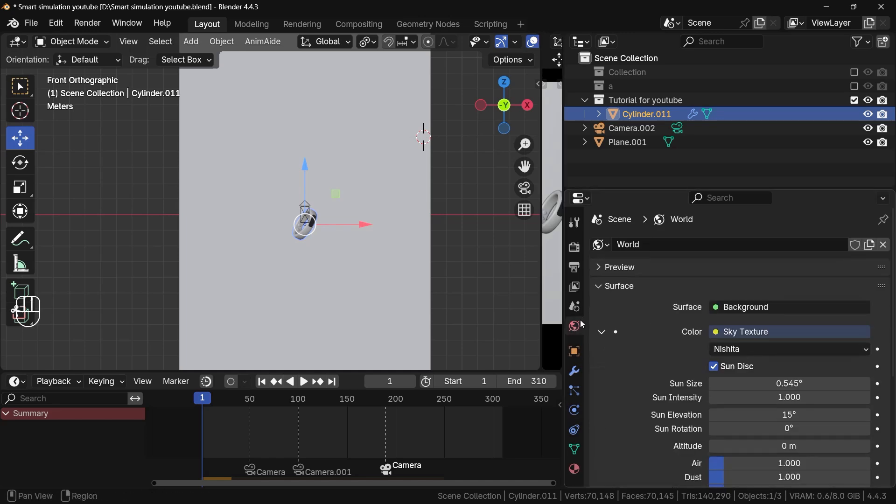
left_click(575, 306)
left_click(609, 340)
left_click(599, 340)
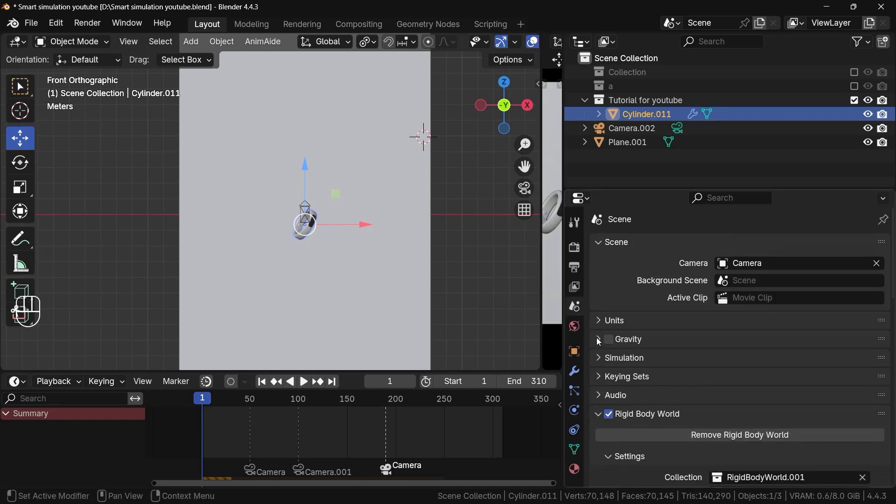
Add a cube, place the 3D cursor at the world origin and snap the cube to it
scroll(302, 229, "up", 3)
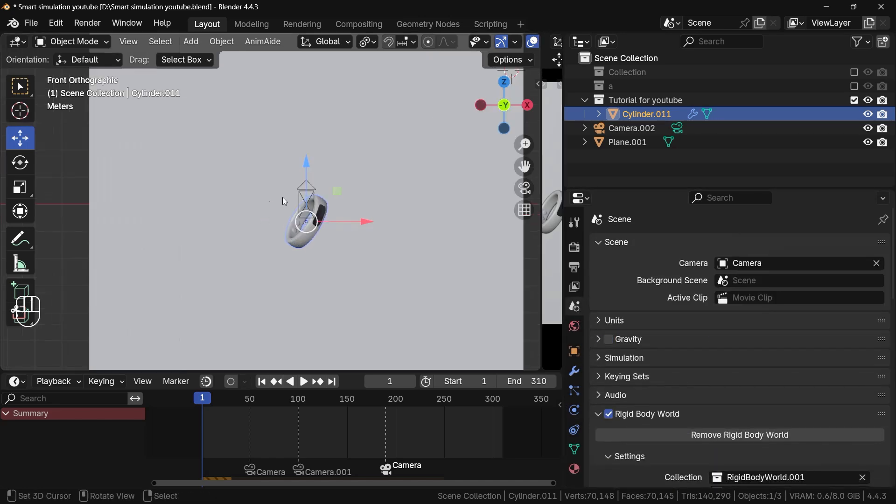
key("shift+a")
mouse_move(287, 68)
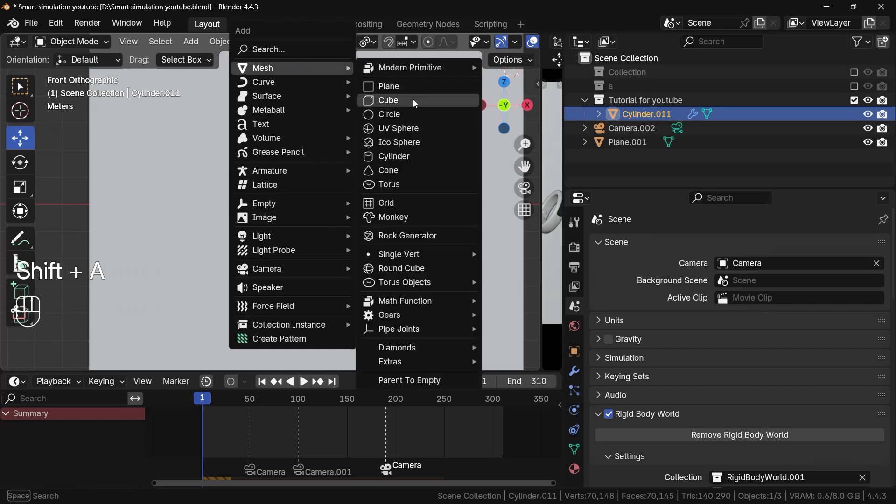
left_click(413, 99)
middle_click_drag(328, 268, 373, 257)
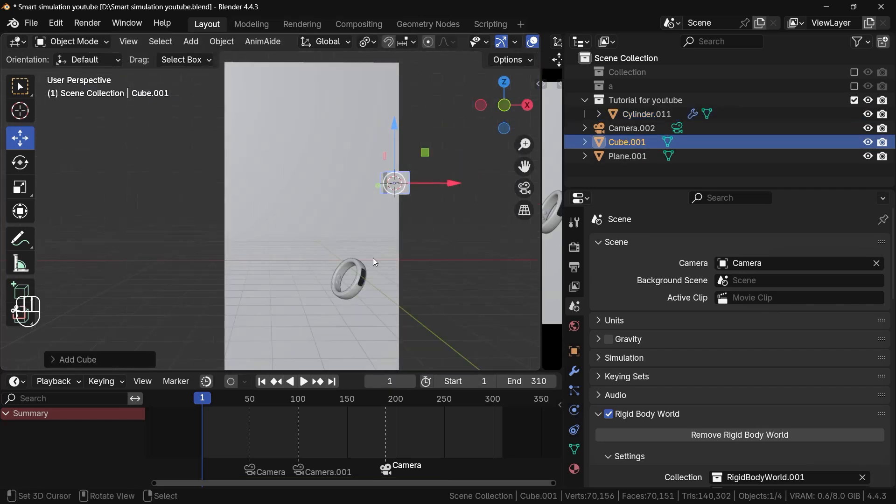
key("shift+s")
key("shift+s")
left_click(377, 136)
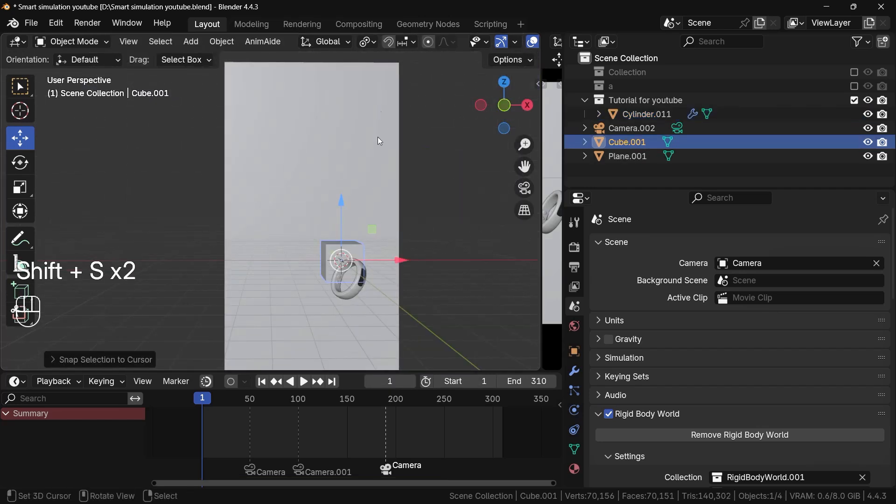
Move the cube along the Y axis to the front of the ring and lower it to the ring's height
middle_click_drag(377, 137, 330, 262)
left_click_drag(301, 257, 386, 257)
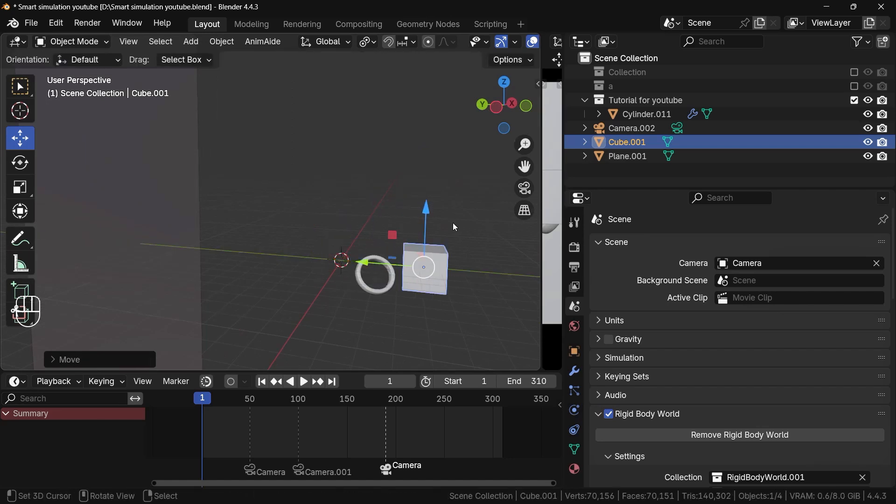
left_click(496, 111)
scroll(371, 249, "up", 7)
left_click_drag(340, 206, 308, 232)
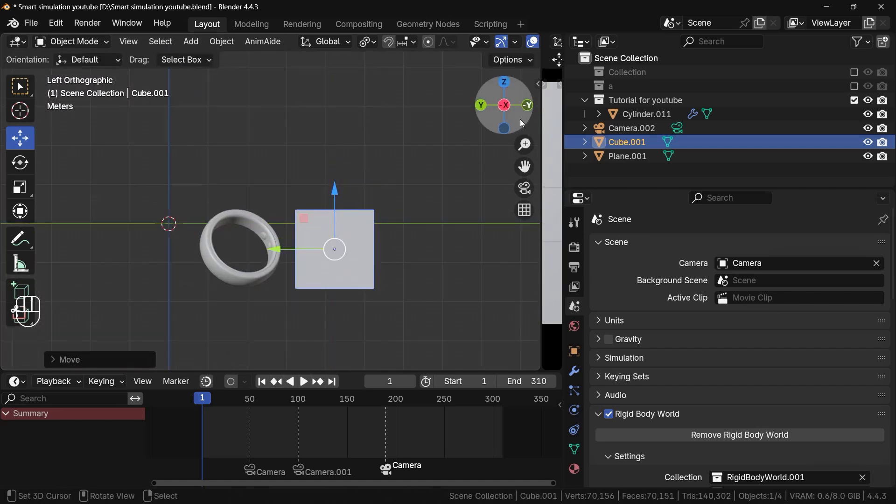
Push the cube along the Y axis towards the ring and delete the cube
left_click_drag(520, 119, 374, 286)
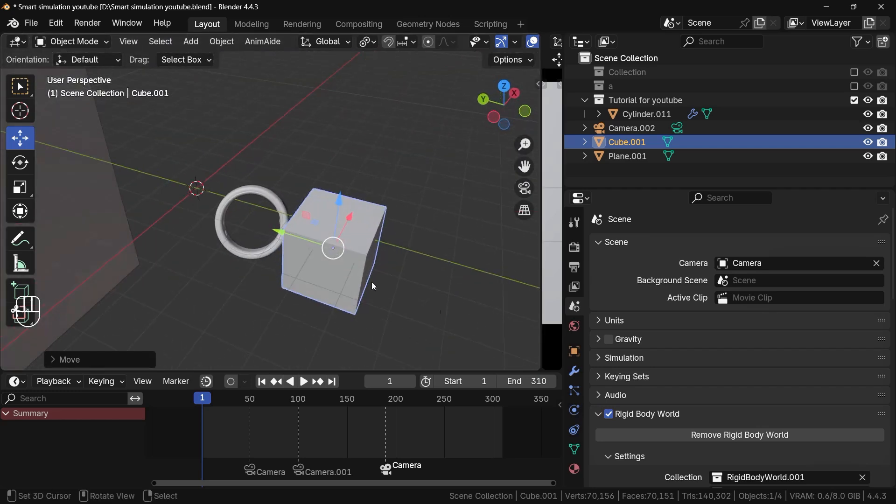
left_click_drag(281, 234, 172, 201)
key("Delete")
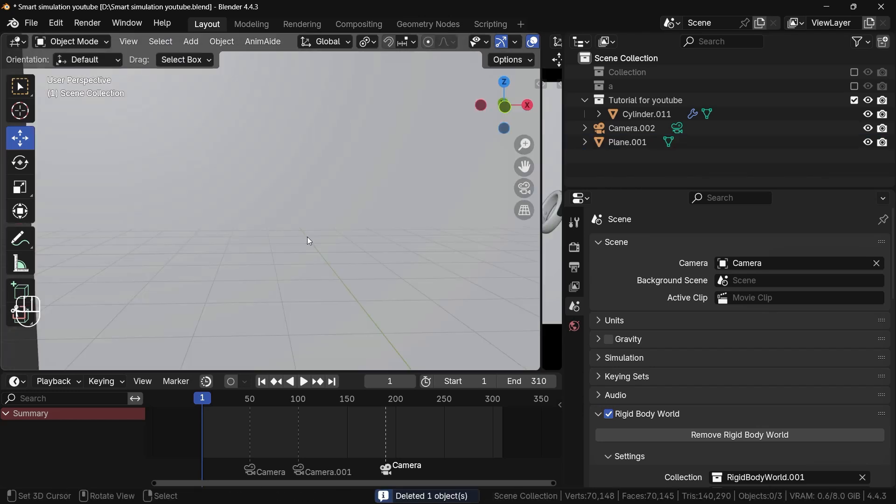
Select the ring and examine its rigid body settings, including the collision shape choices, surface response and sensitivity options
scroll(343, 203, "down", 8)
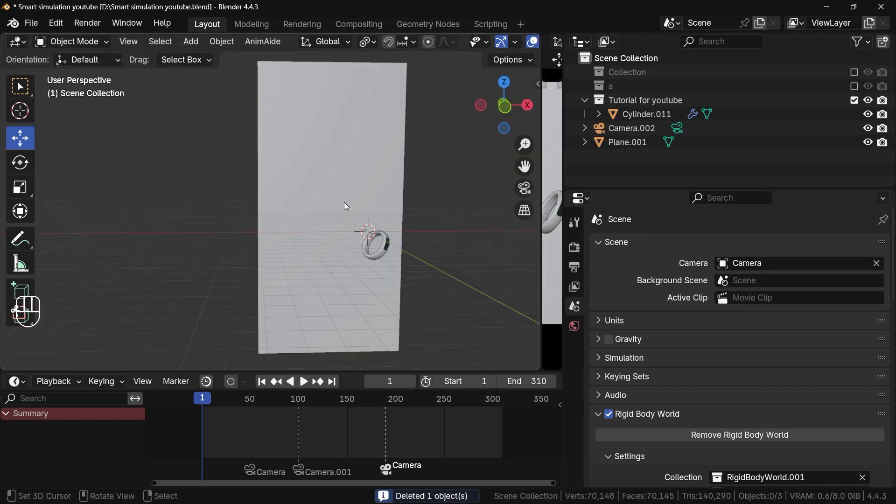
left_click(368, 240)
key("KP_Decimal")
scroll(391, 239, "down", 6)
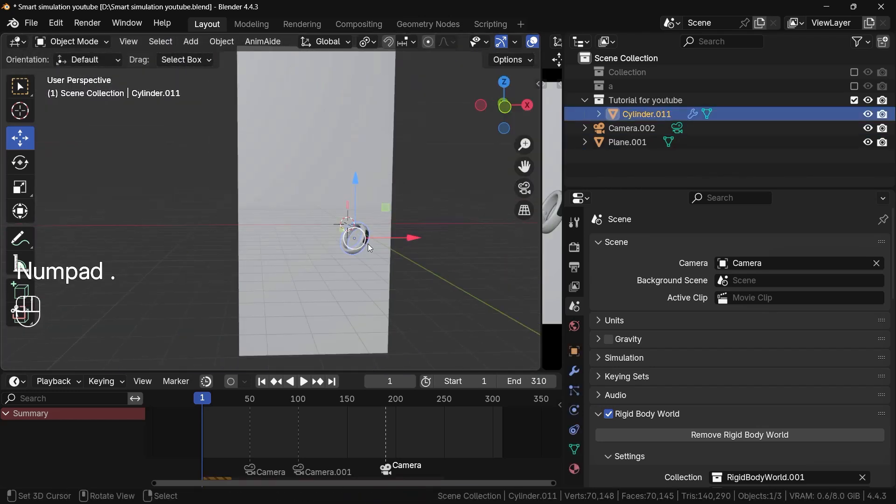
scroll(371, 236, "up", 3)
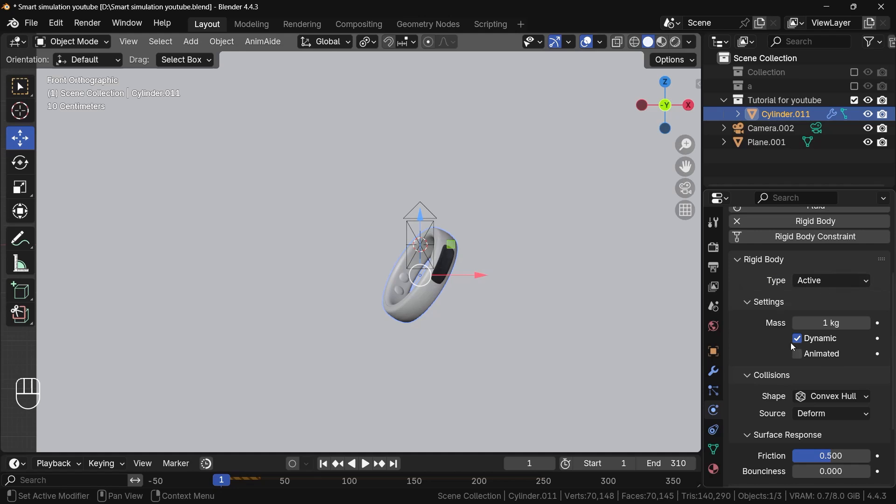
scroll(803, 372, "down", 4)
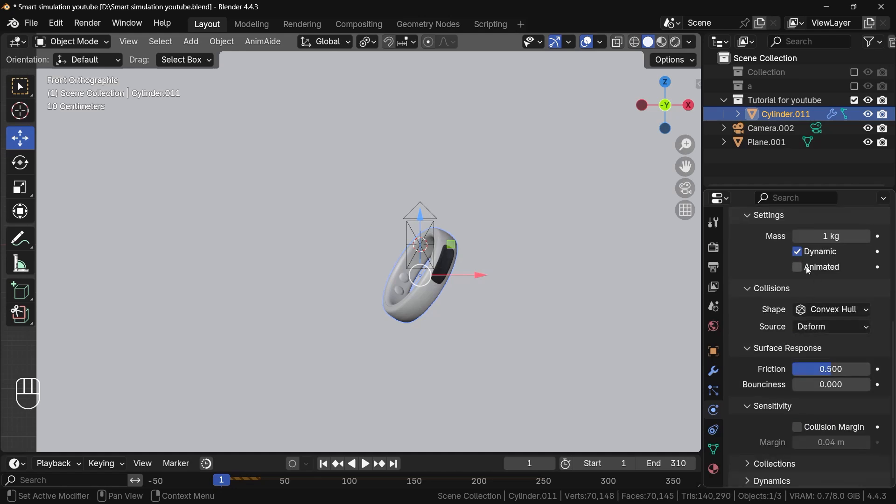
left_click(825, 310)
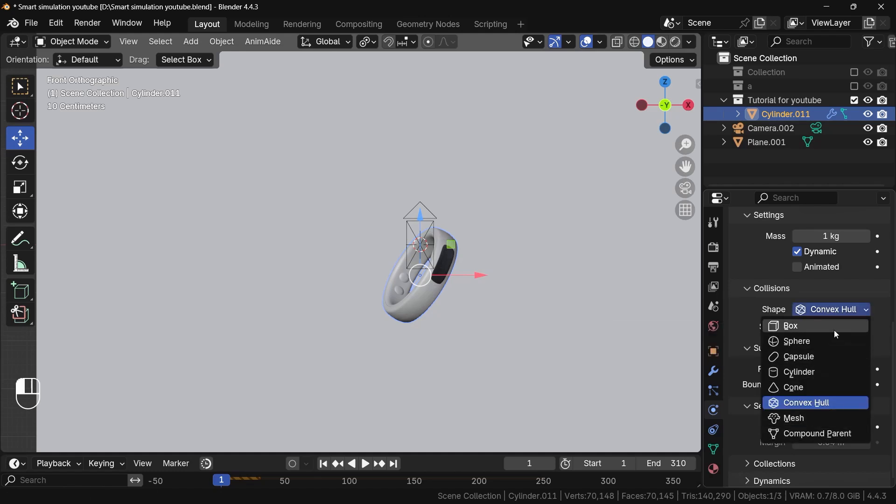
left_click(834, 310)
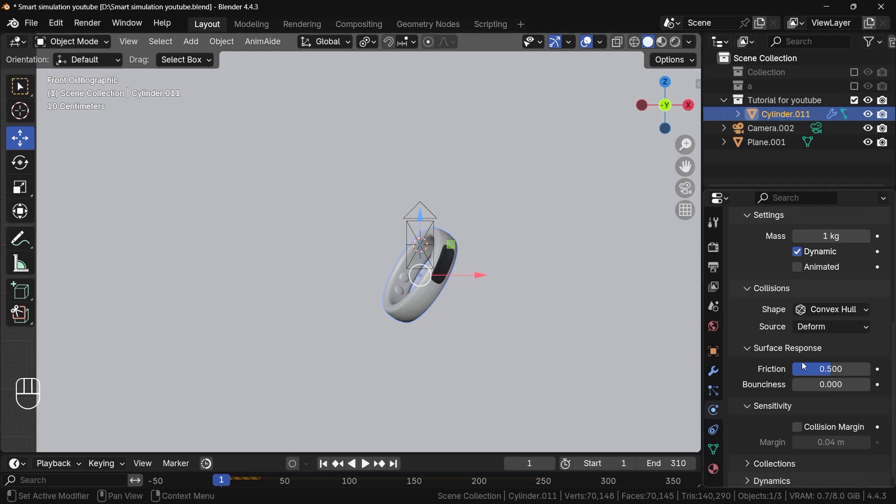
scroll(804, 366, "down", 1)
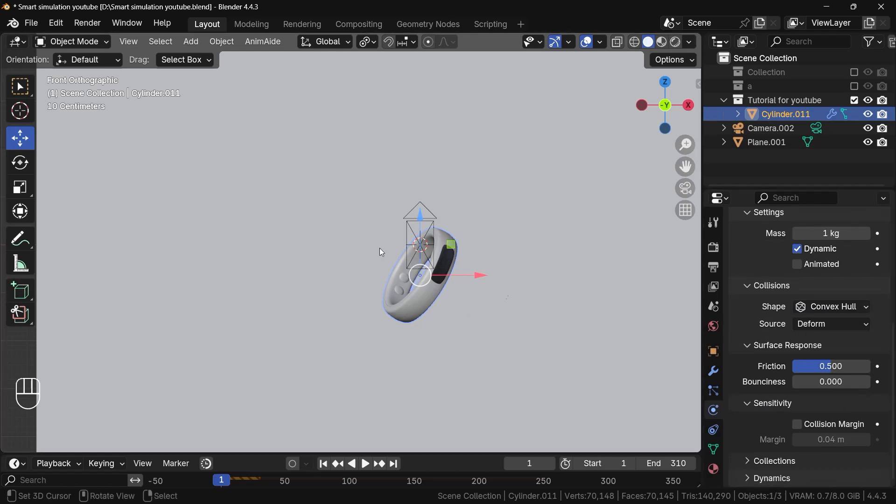
middle_click_drag(379, 248, 428, 303)
key("KP_Decimal")
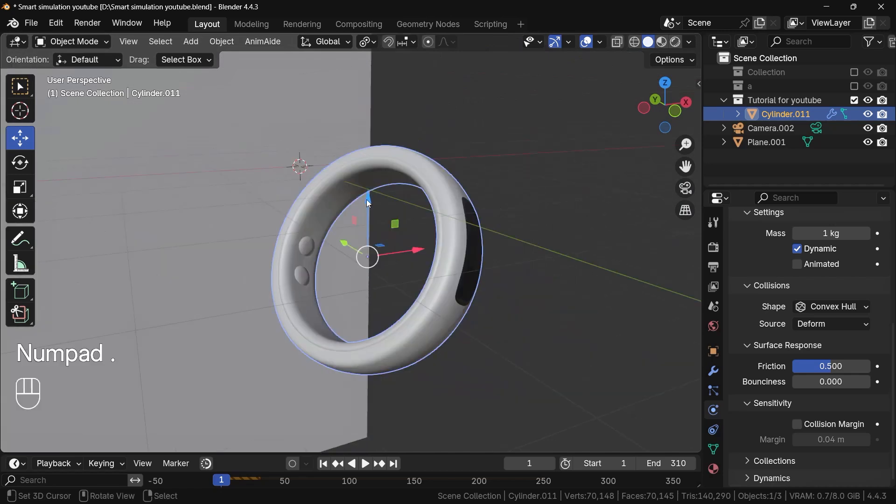
In front view, duplicate the ring twice, placing one copy up and to the left of the original and the other to its right
left_click(674, 111)
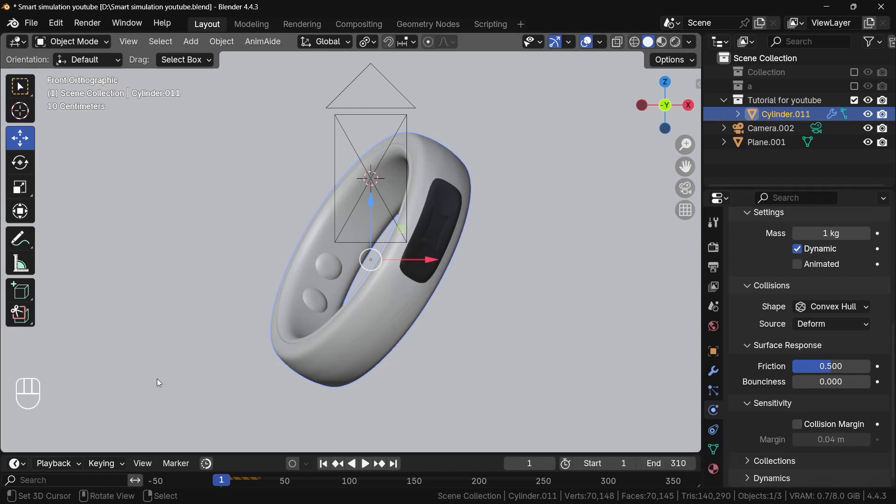
scroll(404, 235, "down", 6)
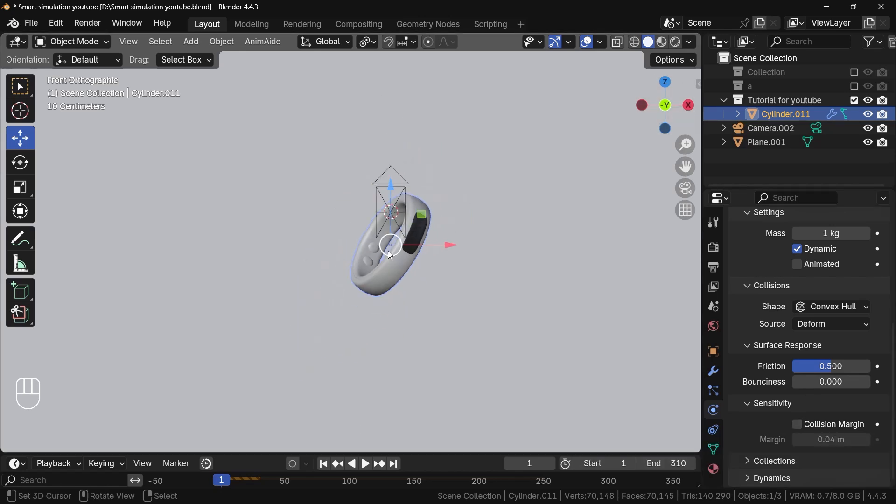
middle_click_drag(387, 251, 417, 263)
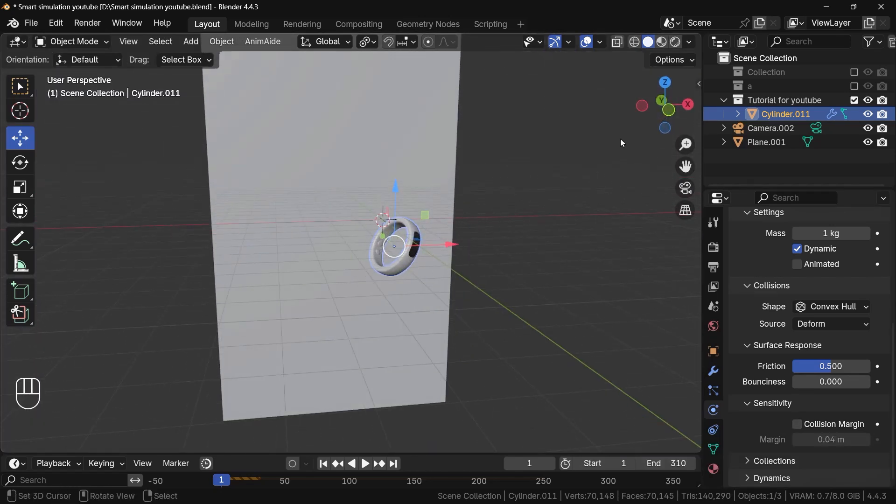
left_click(668, 110)
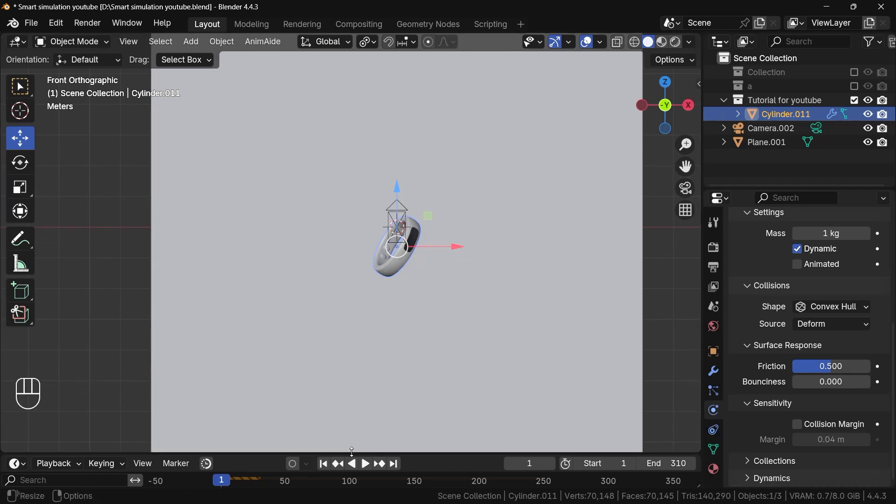
left_click_drag(349, 451, 355, 356)
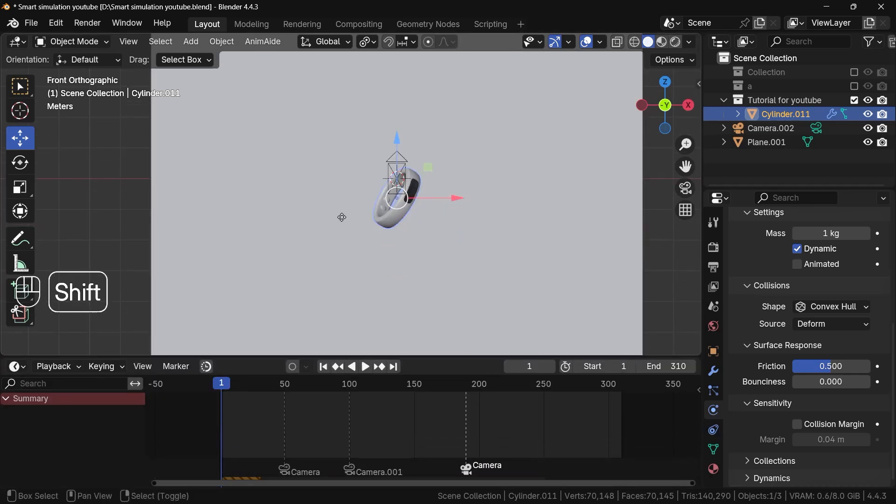
key("shift+d")
left_click(419, 188)
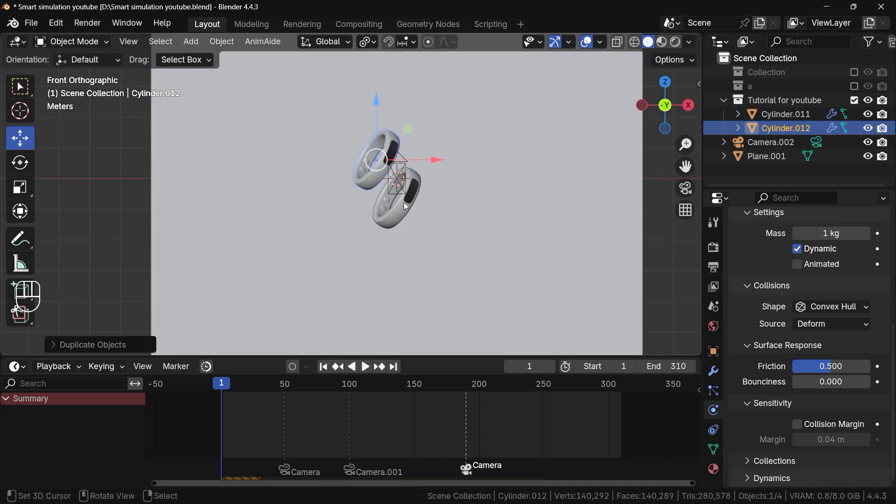
key("shift+d")
left_click(469, 257)
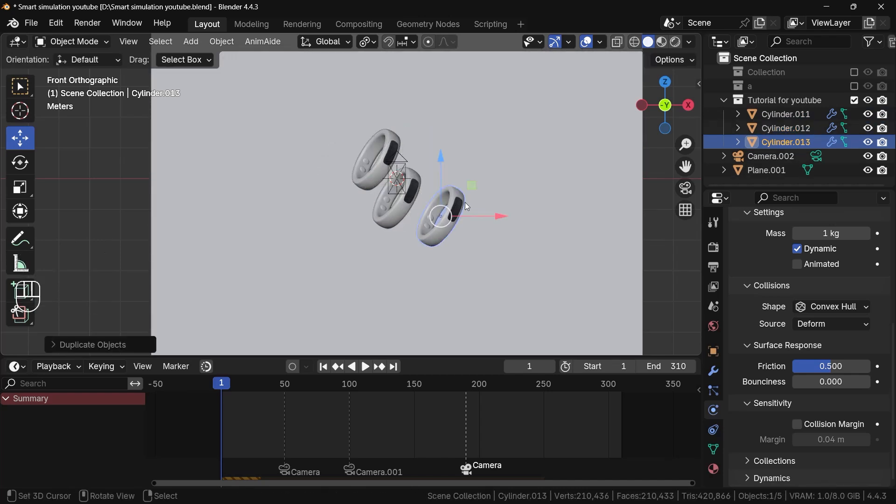
Duplicate the ring two more times, placing one copy above right and the other below left of the original
key("shift+d")
left_click(461, 135)
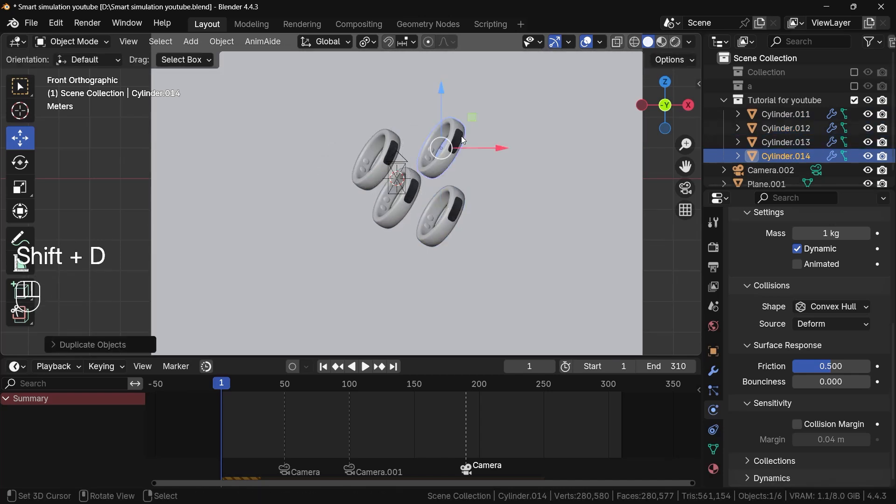
key("shift+d")
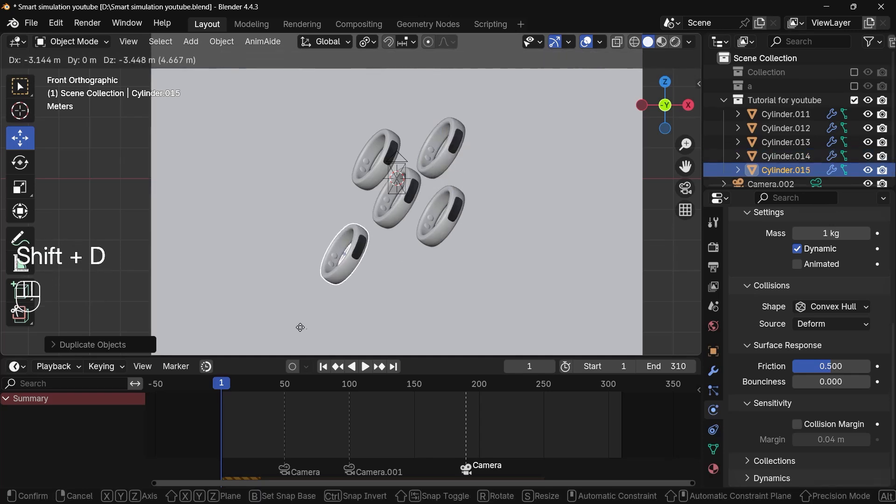
left_click(361, 296)
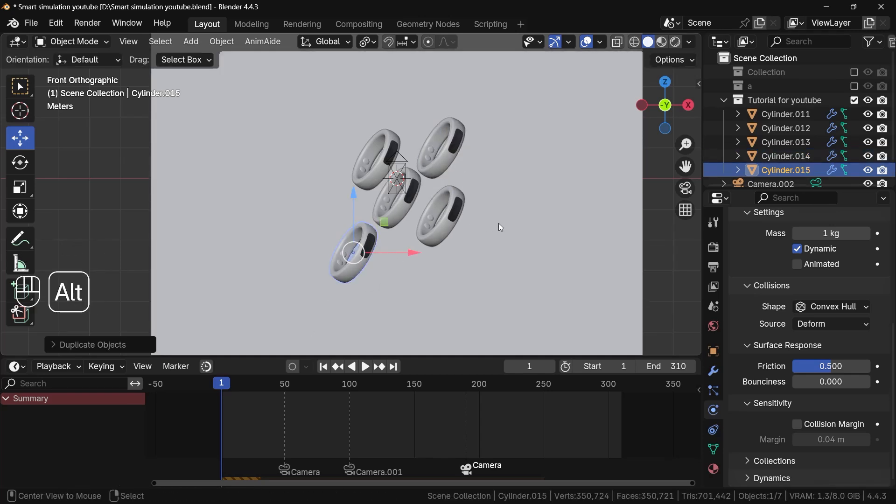
Clear the lower-left ring's rotation, turn it freely to a new angle and move it closer to the original ring
key("alt+r")
key("r")
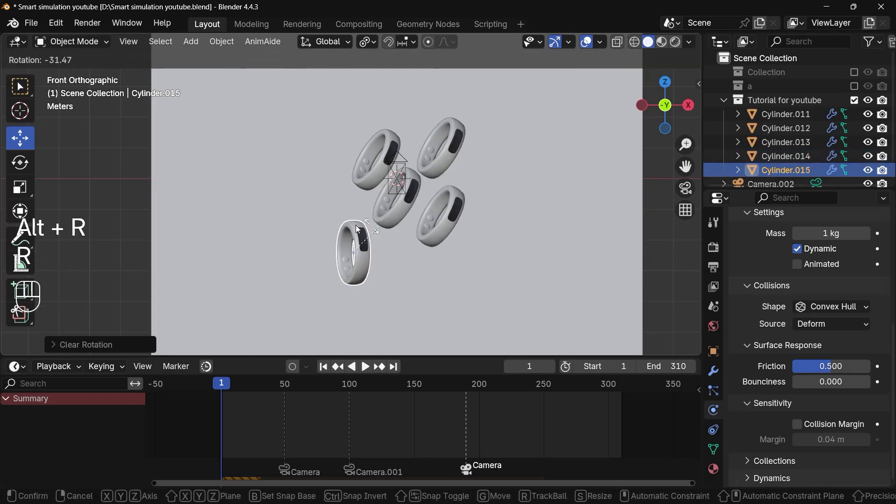
left_click(400, 219)
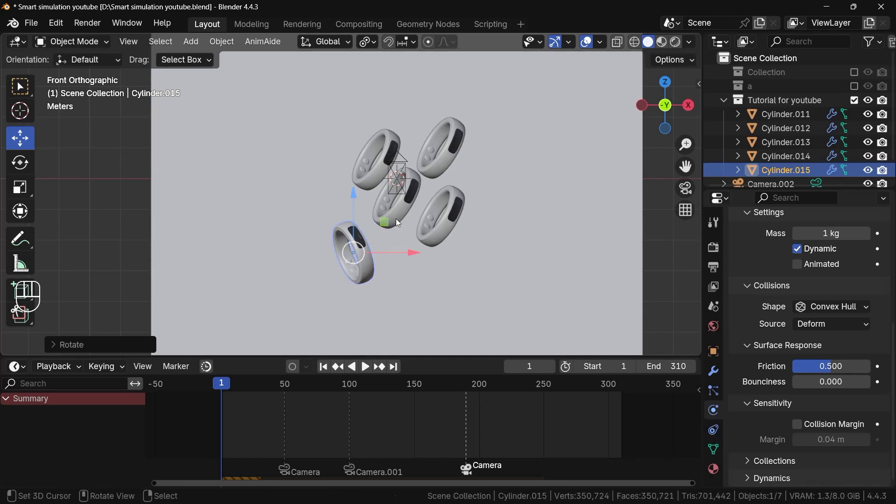
key("r")
key("r")
left_click(407, 246)
key("g")
left_click(415, 237)
Rotate the upper-left ring freely so it faces another direction and shift it back towards the backdrop plane
right_click(393, 148)
right_click(393, 148)
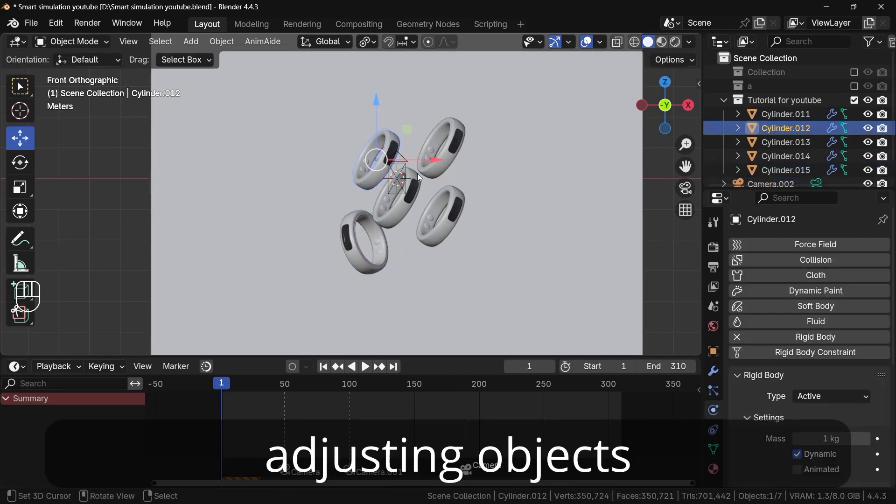
key("r")
key("r")
left_click(376, 164)
key("g")
left_click(387, 168)
middle_click_drag(387, 168, 447, 196)
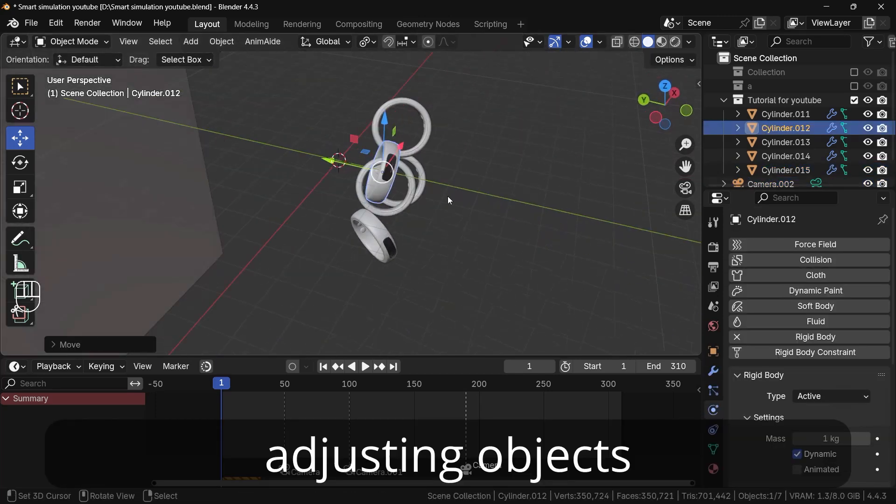
key("g")
left_click(317, 149)
Move the upper-right ring down so it sits closer to the original ring
middle_click_drag(317, 149, 440, 160)
right_click(440, 160)
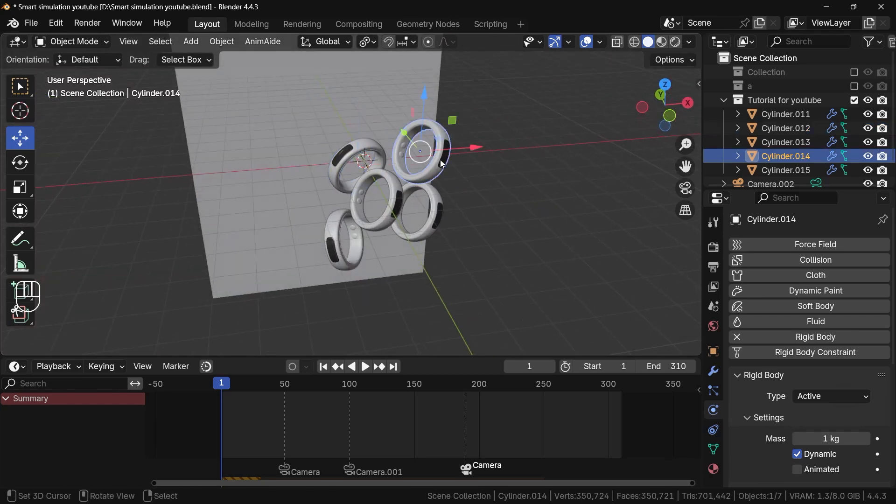
key("g")
key("g")
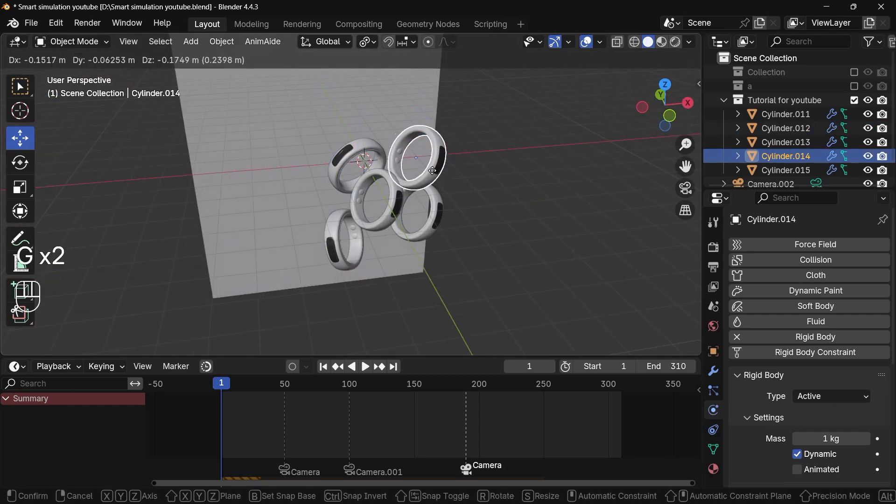
left_click(427, 177)
middle_click_drag(426, 178, 401, 173)
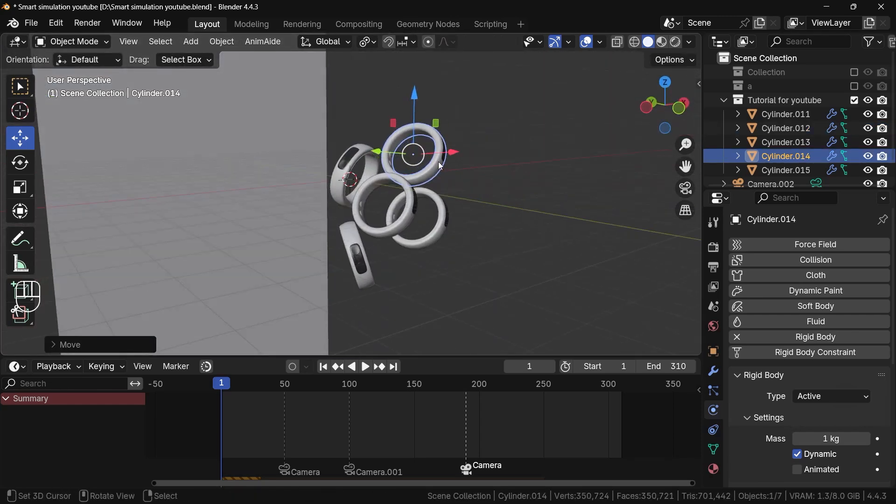
key("g")
left_click(426, 180)
Rotate the ring on the right side of the group freely to a new orientation and reposition it beside its neighbours
middle_click_drag(345, 239, 457, 261)
scroll(371, 200, "up", 5)
scroll(457, 266, "down", 3)
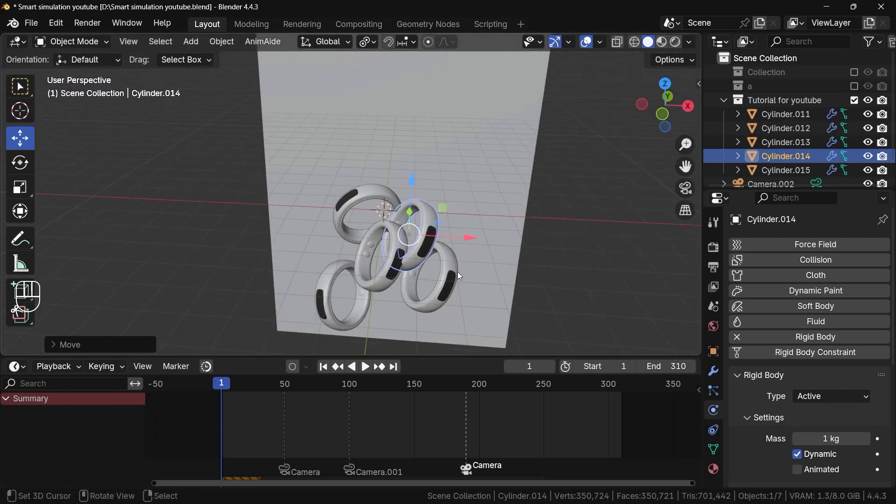
left_click(458, 273)
key("r")
key("r")
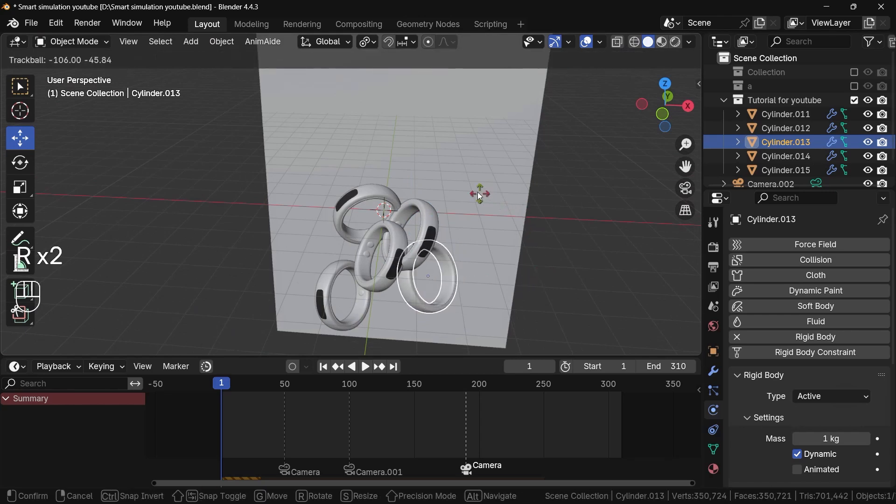
left_click(441, 242)
key("g")
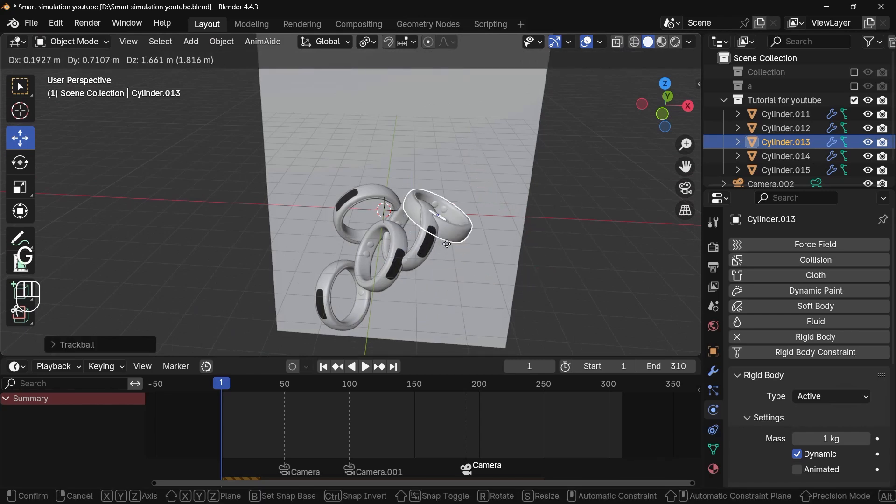
left_click(440, 269)
Move the right-hand ring forward along the Y axis and outward along the X axis, clear of the neighbouring rings
middle_click_drag(440, 269, 492, 308)
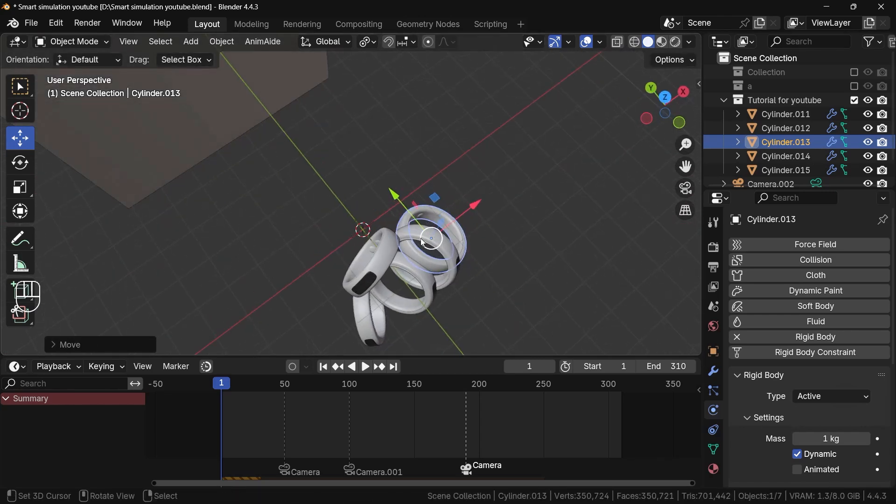
left_click_drag(400, 202, 433, 242)
left_click_drag(501, 248, 494, 254)
middle_click_drag(485, 301, 470, 187)
middle_click_drag(544, 281, 498, 290)
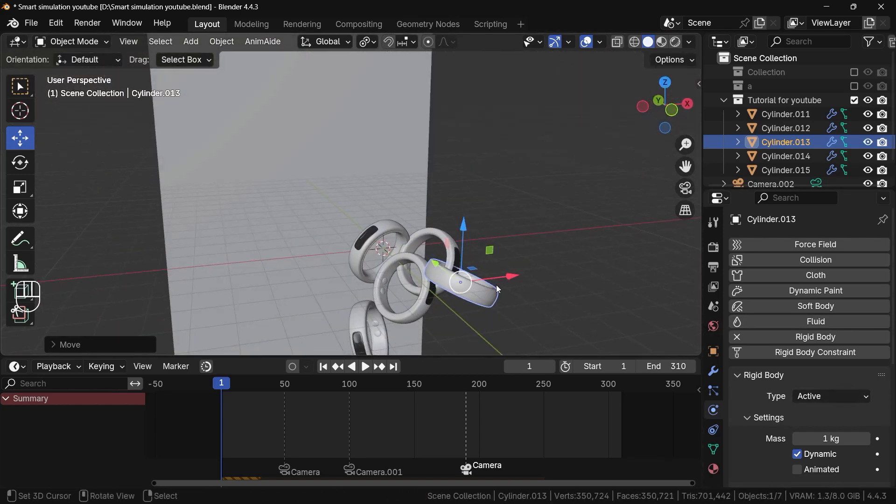
left_click_drag(511, 276, 549, 272)
In front view, move the right-hand ring slightly up and outward, and spin it with free trackball rotation
left_click(671, 109)
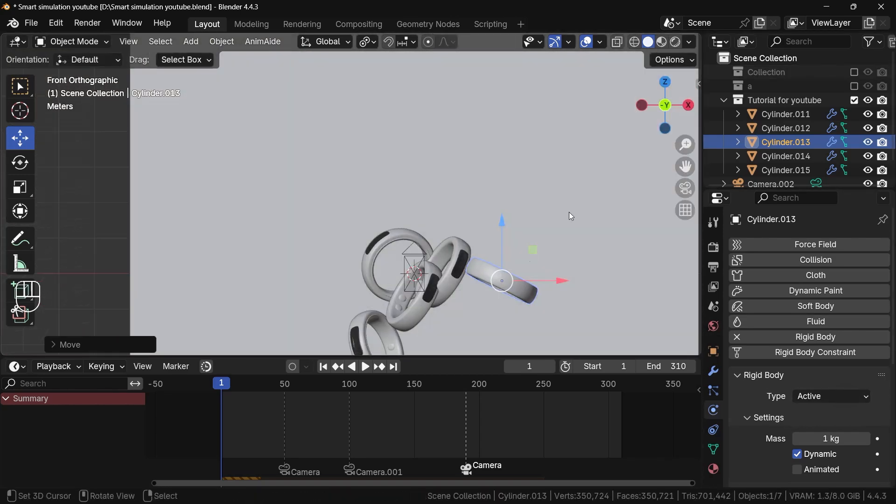
key("g")
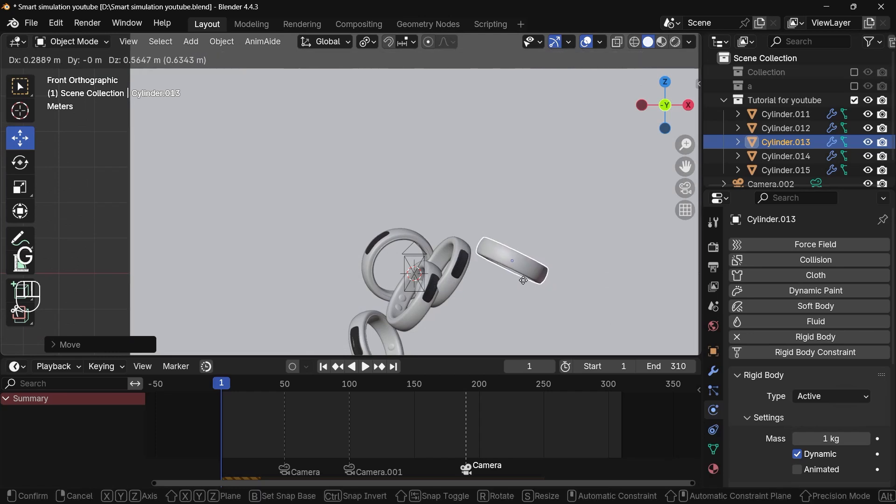
left_click(523, 281)
key("r")
key("r")
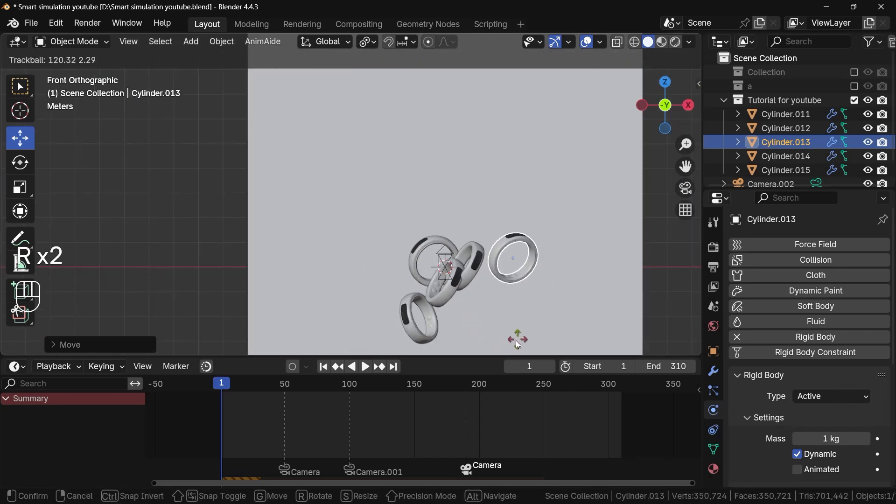
left_click(574, 95)
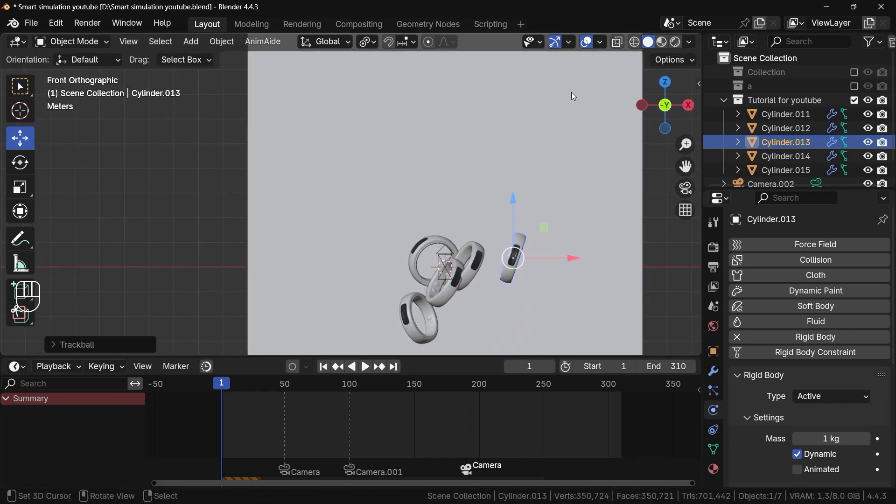
Tilt the right-hand ring so its black panel and inner sensors face the front, and move it up beside the upper rings
scroll(524, 265, "up", 3)
key("r")
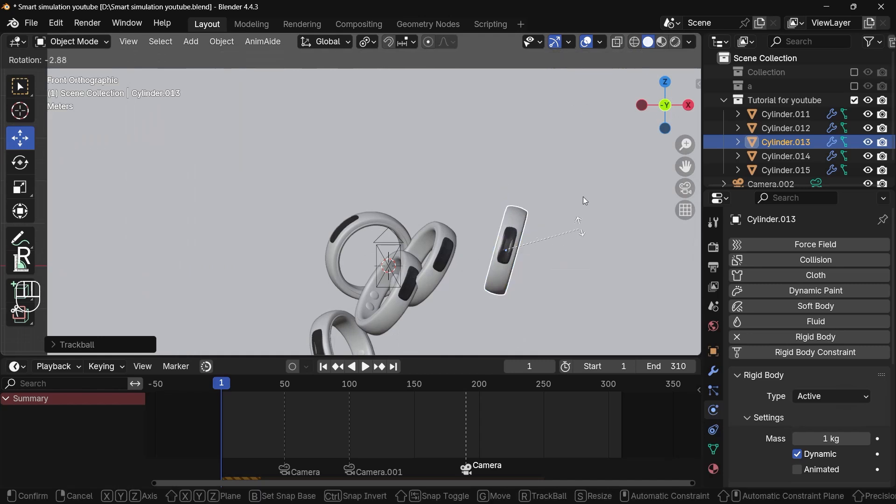
left_click(545, 119)
key("r")
key("r")
key("r")
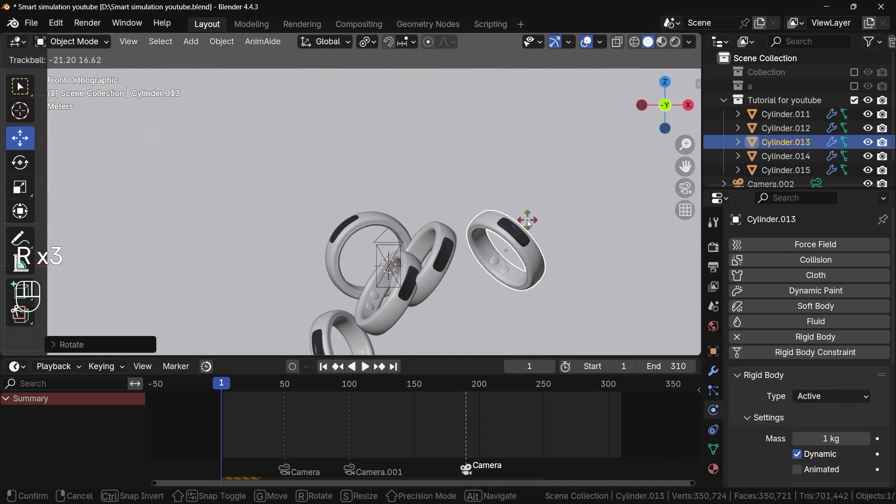
left_click(569, 259)
key("g")
left_click(558, 224)
scroll(528, 211, "down", 3)
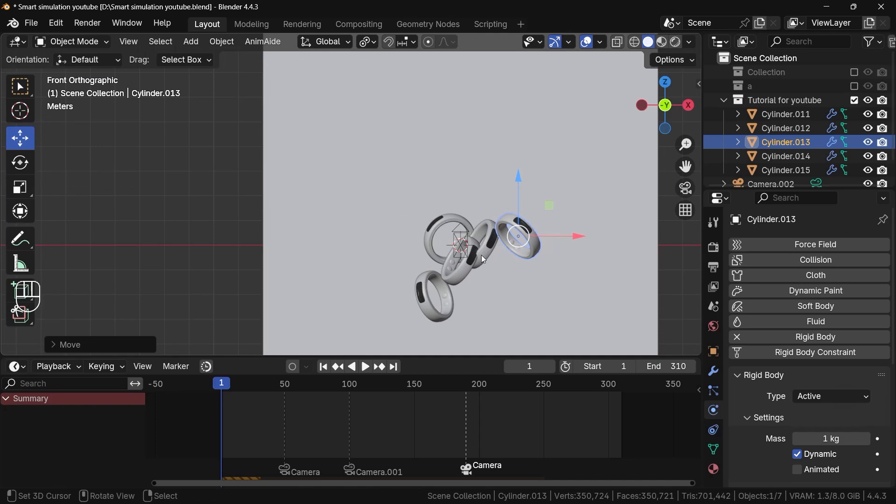
Move the original ring into the gap below the right-hand rings and bring the lower-left ring closer to the group
scroll(508, 254, "up", 5)
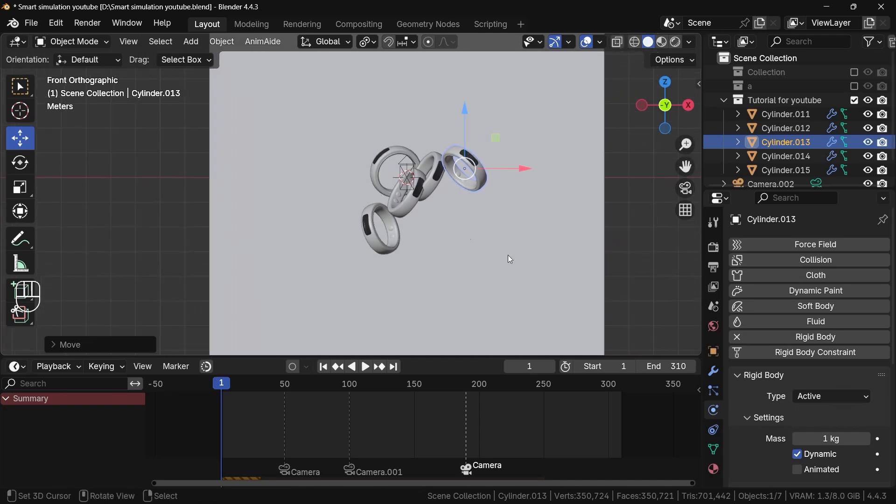
left_click(403, 208)
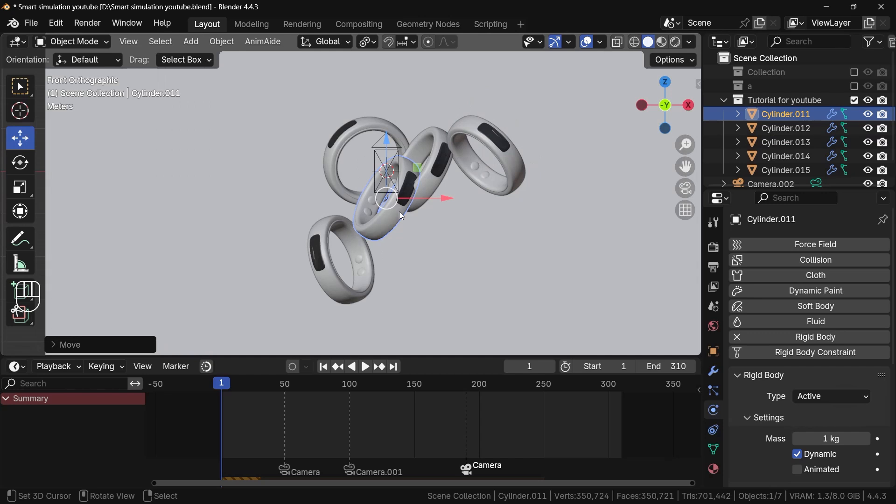
key("g")
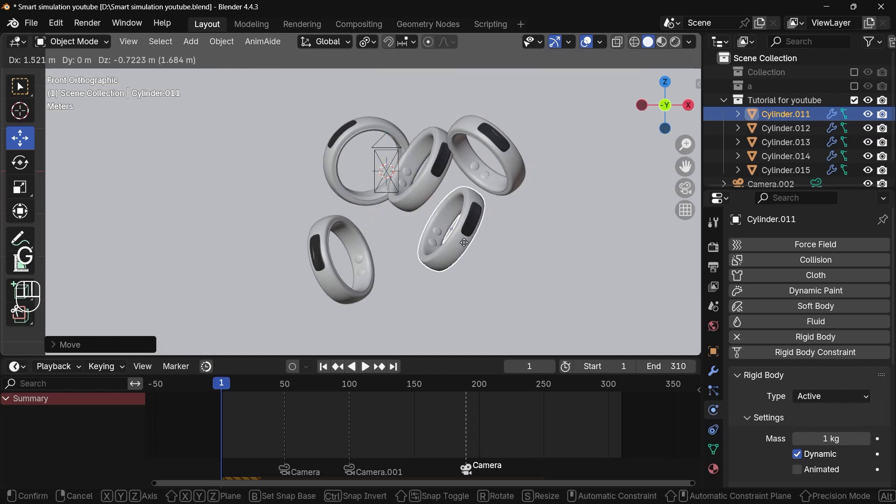
left_click(462, 246)
left_click(357, 253)
key("g")
left_click(392, 236)
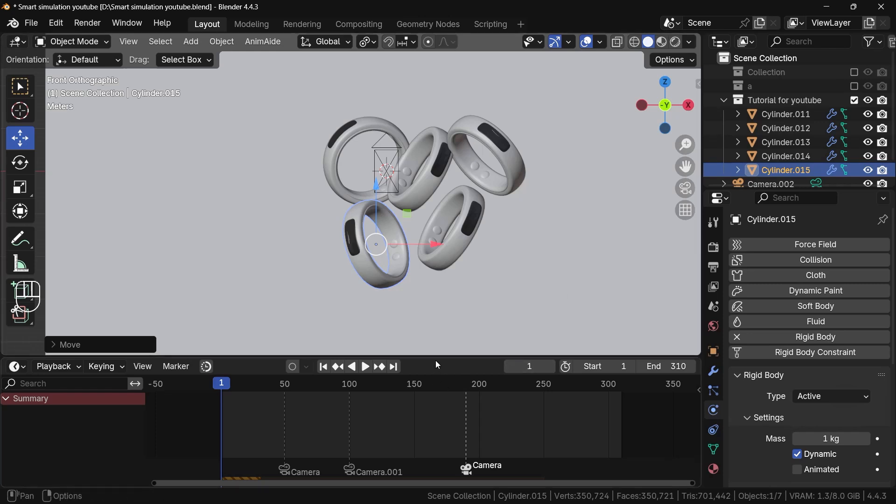
left_click_drag(435, 360, 435, 431)
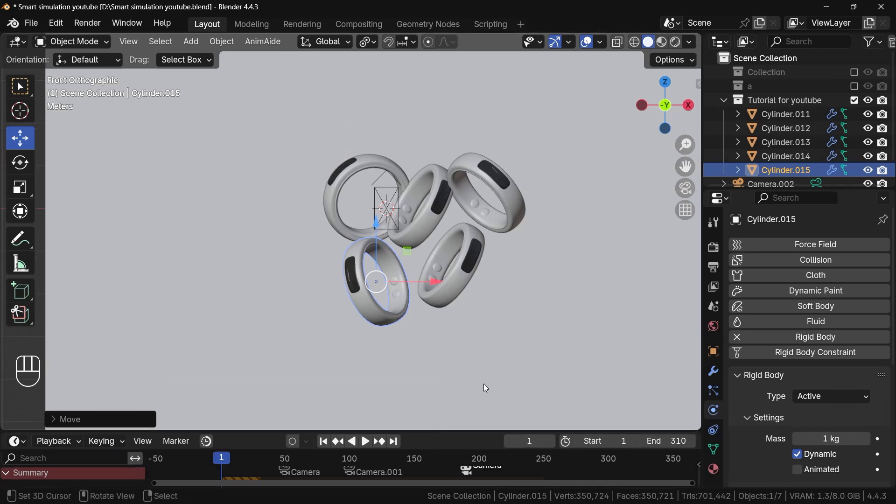
left_click_drag(685, 167, 579, 230)
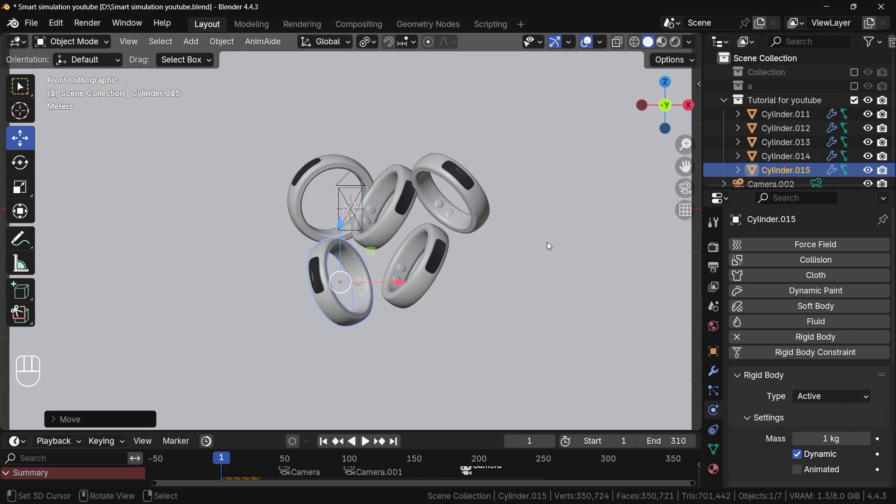
Check the transform values of the lower-left ring
key("n")
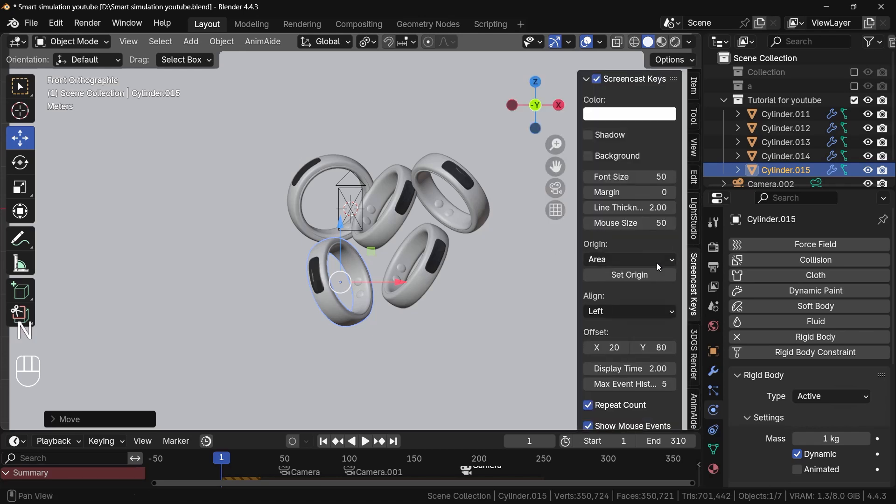
left_click(693, 87)
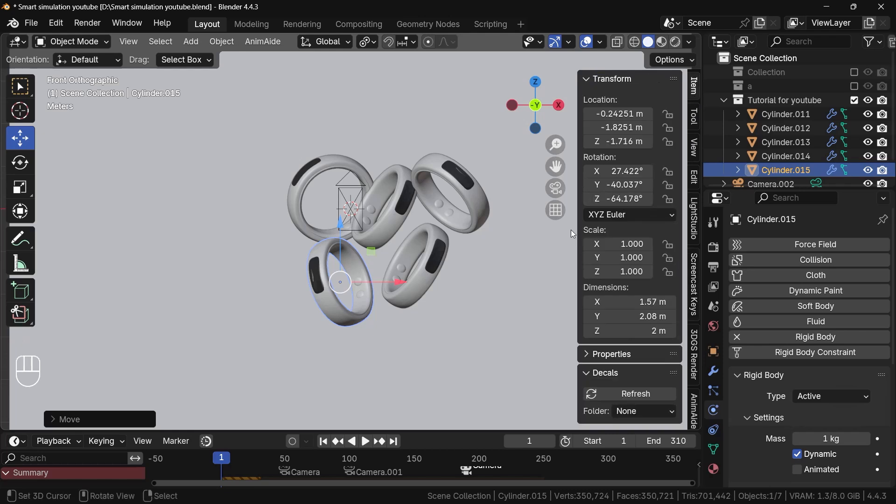
key("n")
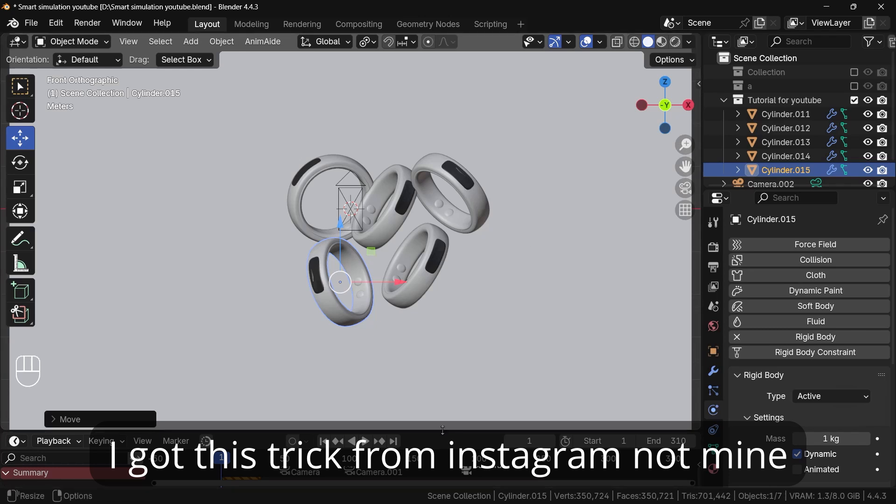
Enlarge the timeline area, select all five rings and insert a Scale keyframe for them at frame 1
left_click_drag(455, 426, 450, 361)
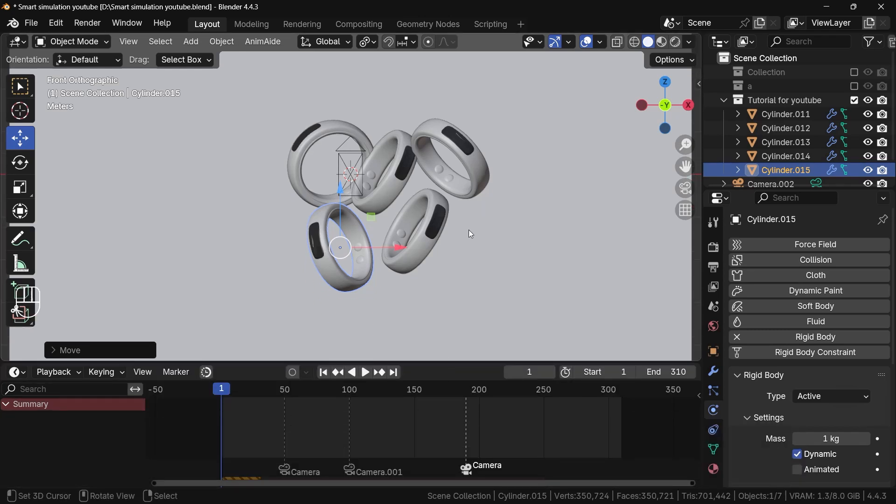
left_click(423, 226, "shift")
left_click(383, 173, "shift")
left_click(329, 132, "shift")
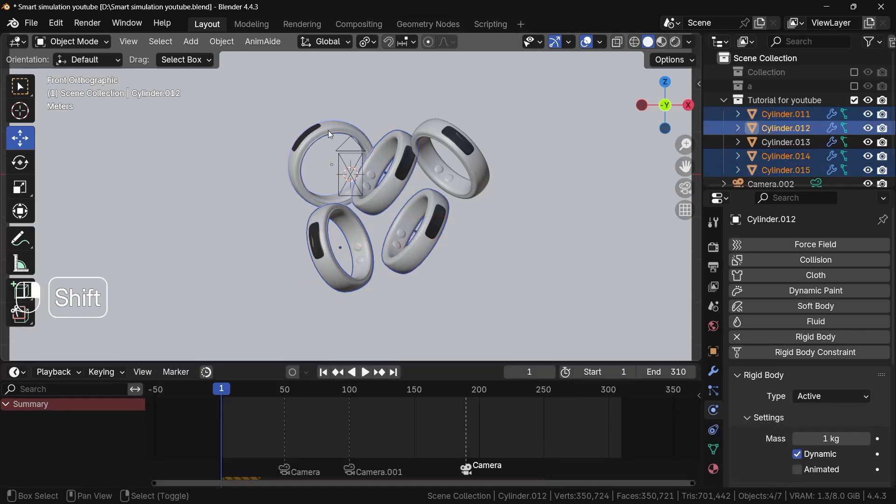
left_click(452, 139, "shift")
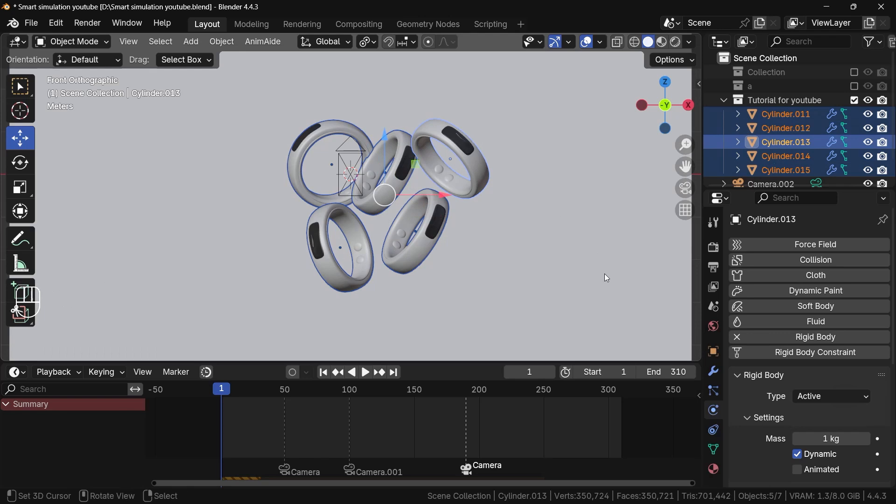
key("k")
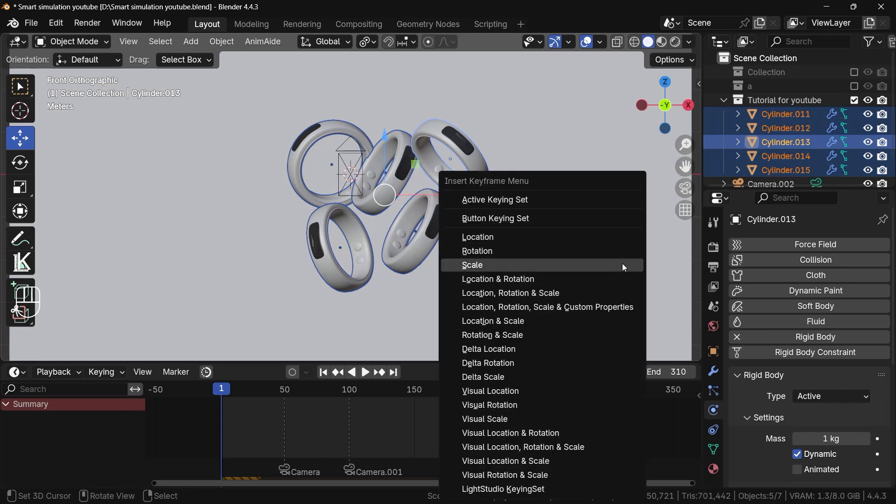
left_click(622, 263)
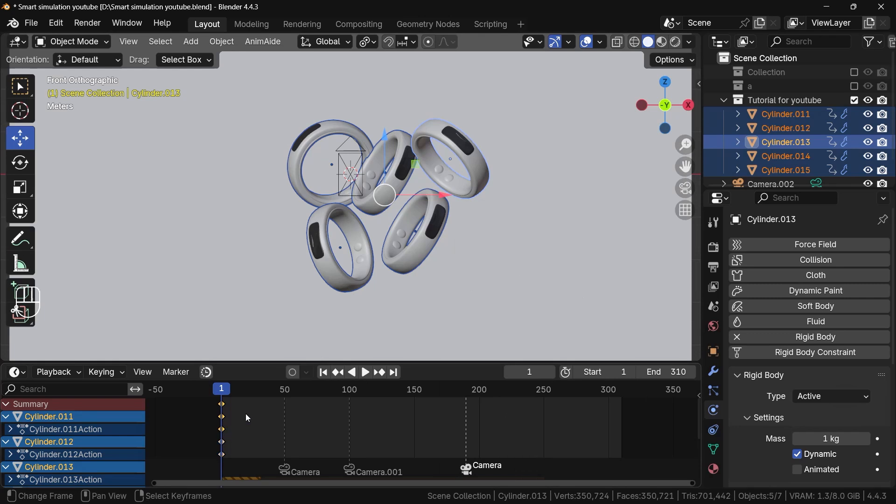
Preview the simulation briefly around frame 1 and undo back to the multiple-ring selection
left_click(362, 232)
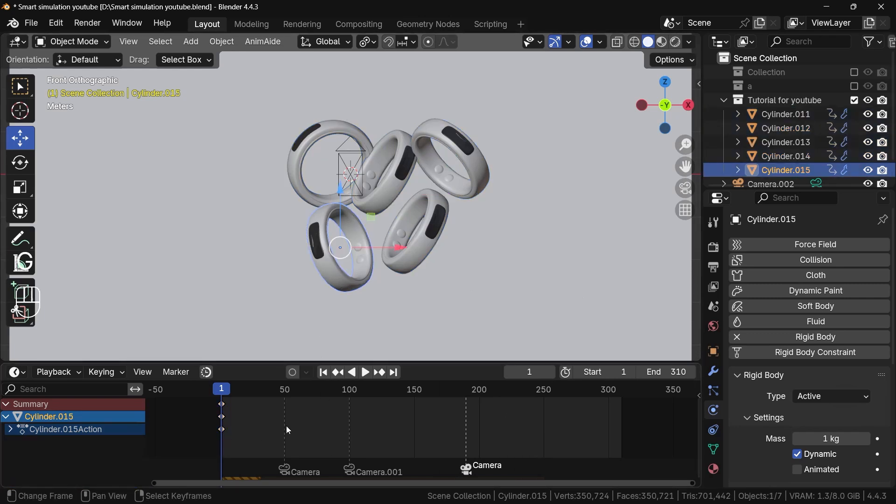
key("space")
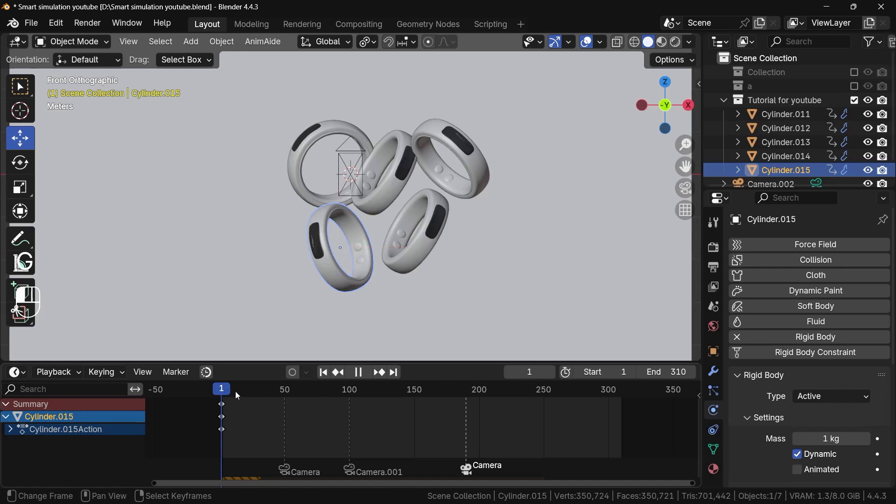
mouse_move(235, 391)
left_mouse_down()
mouse_move(245, 396)
mouse_move(223, 393)
left_mouse_up()
key("space")
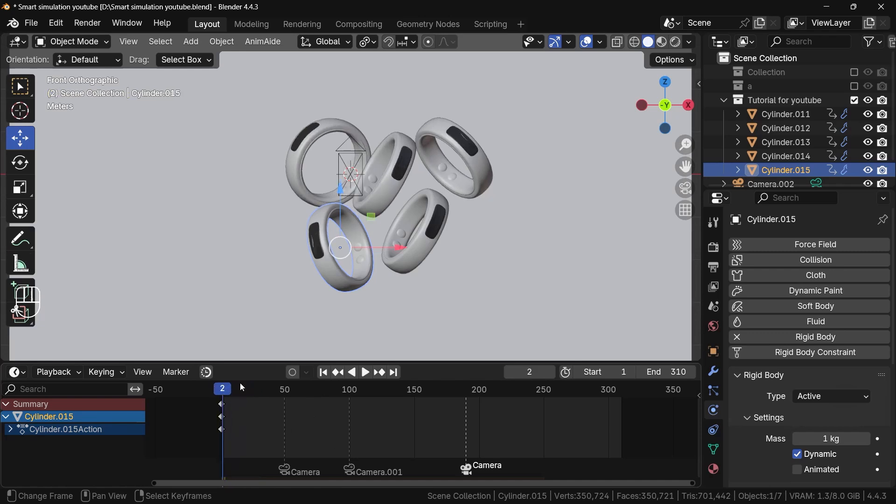
key("ctrl+z")
key("ctrl+z")
key("ctrl+z")
key("ctrl+z")
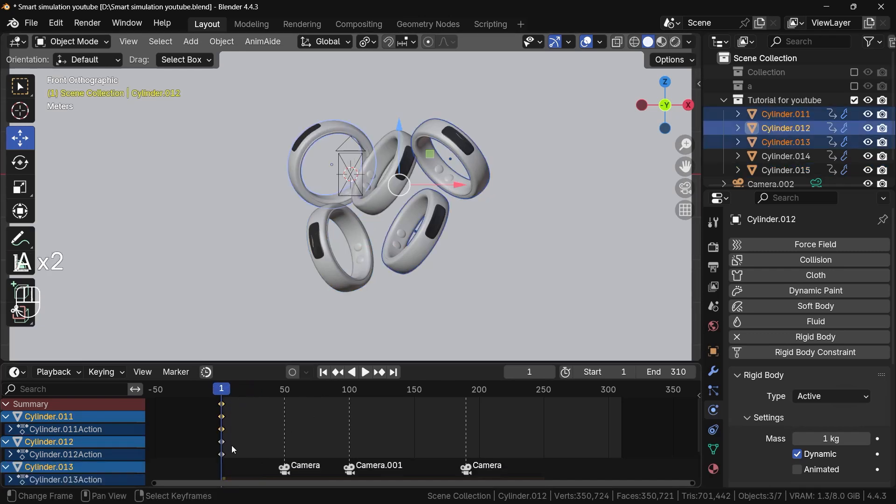
Move the Scale keyframes of the three selected rings from frame 1 to frame 50 and set the current frame to 49
key("g")
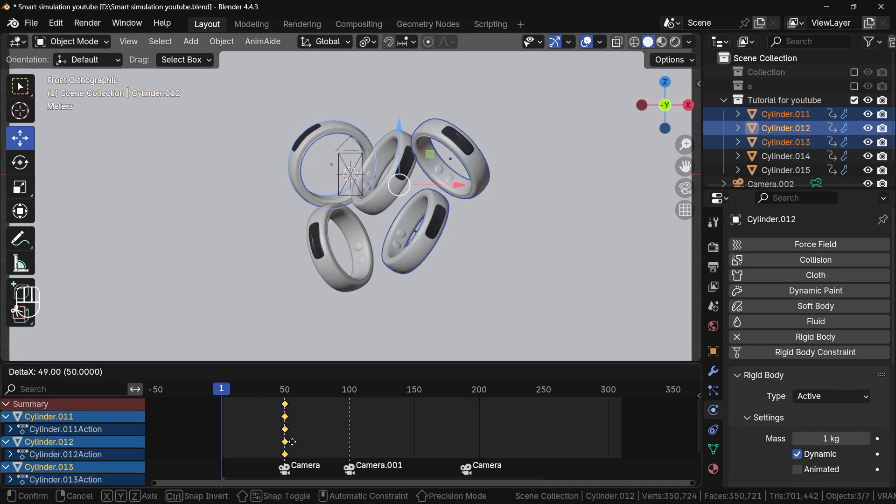
left_click(291, 442)
left_click(285, 392)
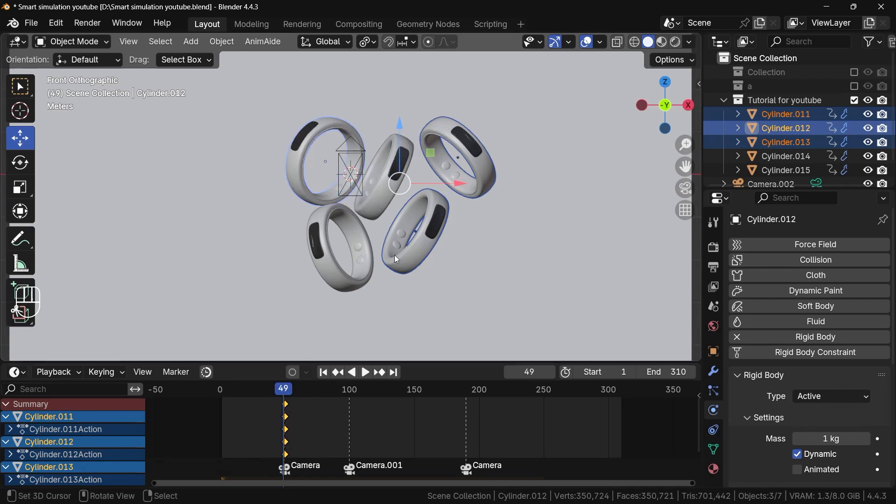
Select the upper-middle ring and move its Scale keyframe from frame 1 to frame 51
left_click(420, 225)
left_click(351, 281)
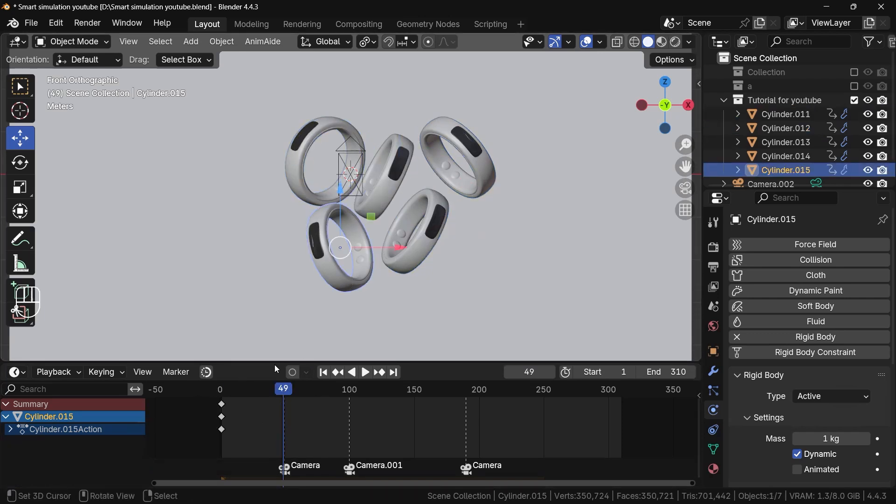
left_click(417, 245)
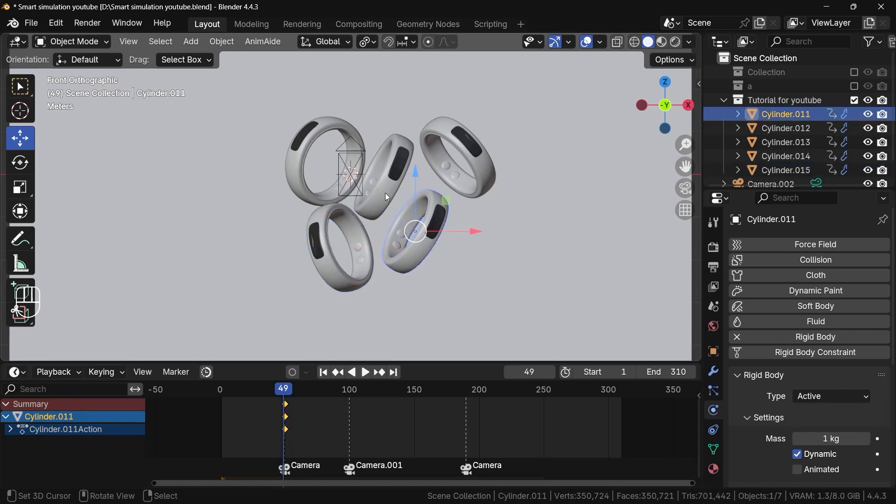
left_click(386, 195)
left_click(225, 423)
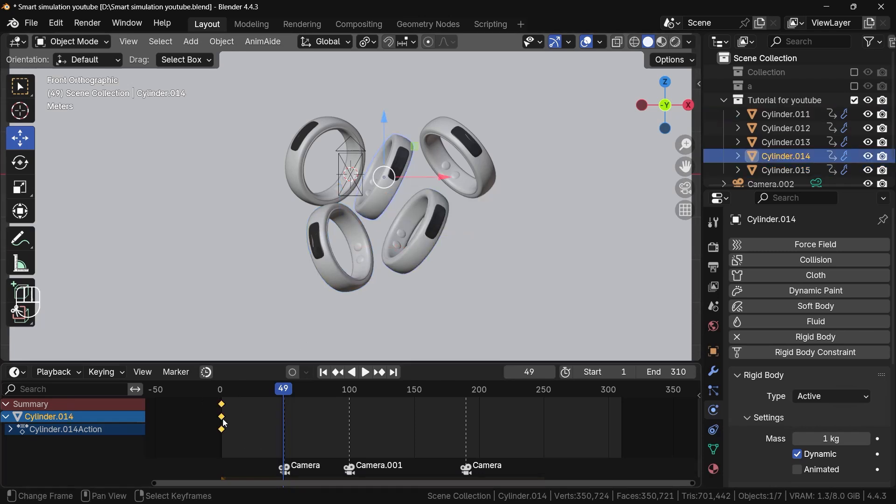
key("g")
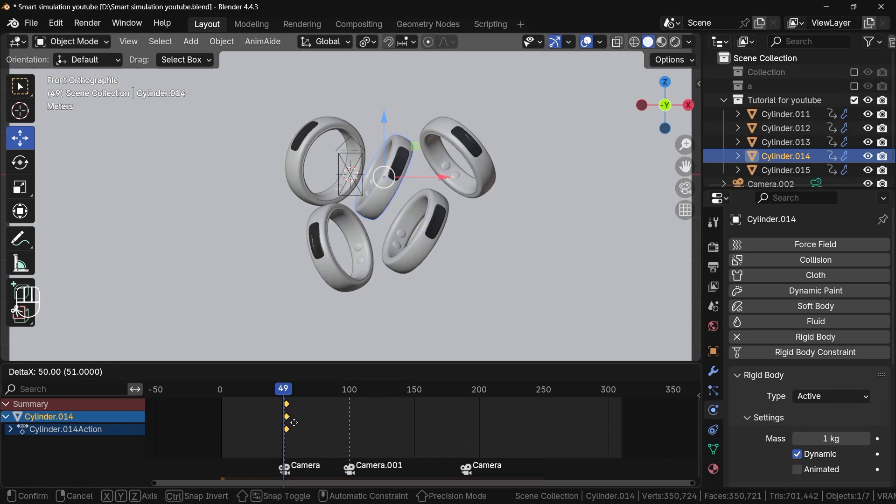
left_click(294, 422)
Scale the upper-middle ring down to 0.01 at frame 49
key("s")
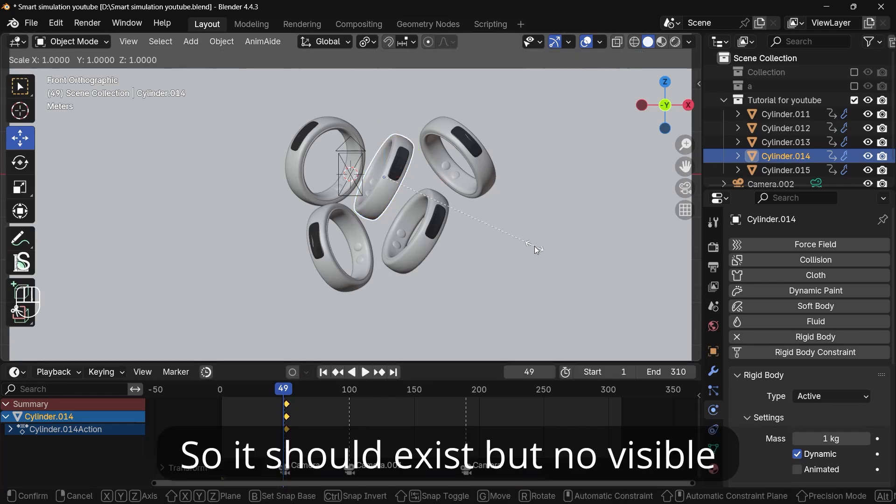
key("0")
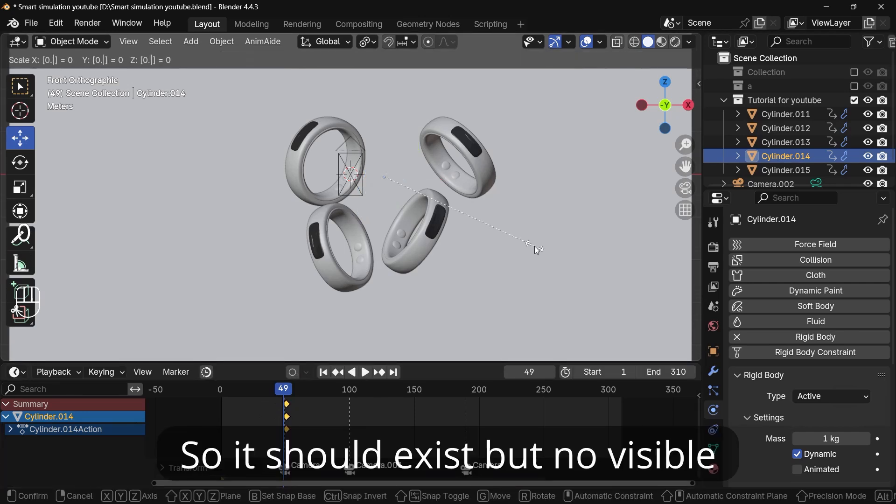
key("Return")
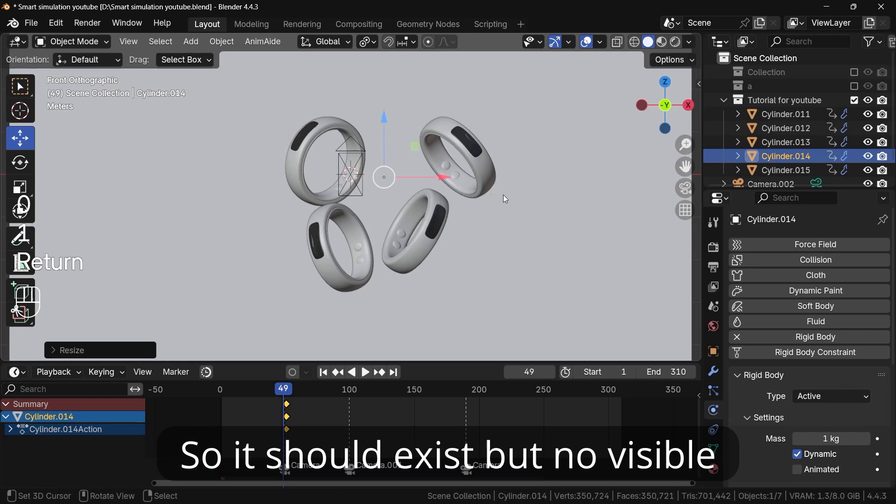
Scale the upper-right ring down to 0.01 and insert a Scale keyframe for it at frame 49
left_click(487, 199)
key("s")
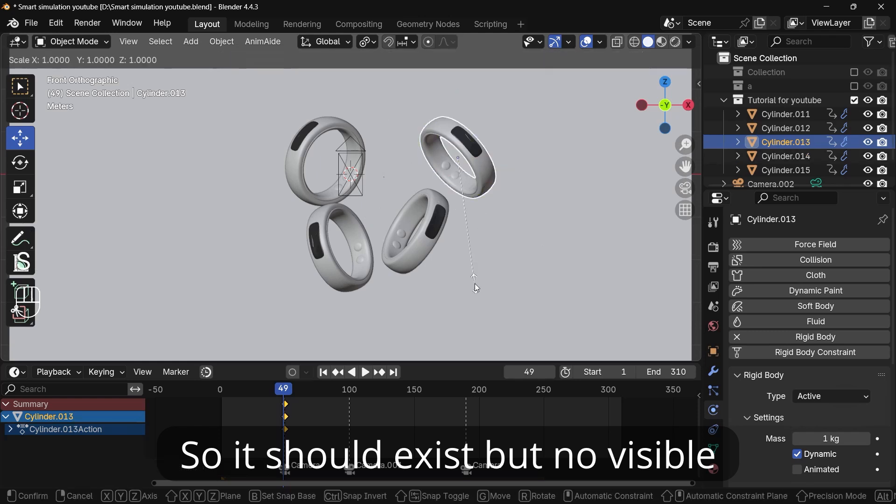
key("0")
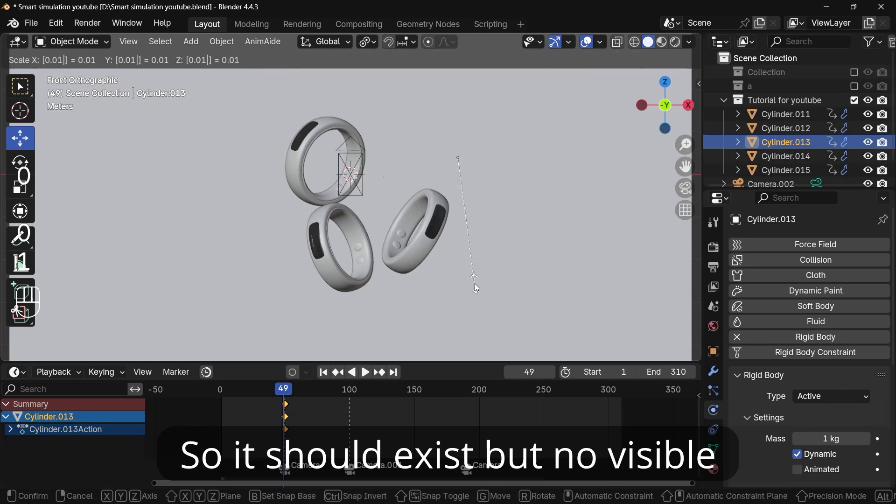
key("Return")
key("k")
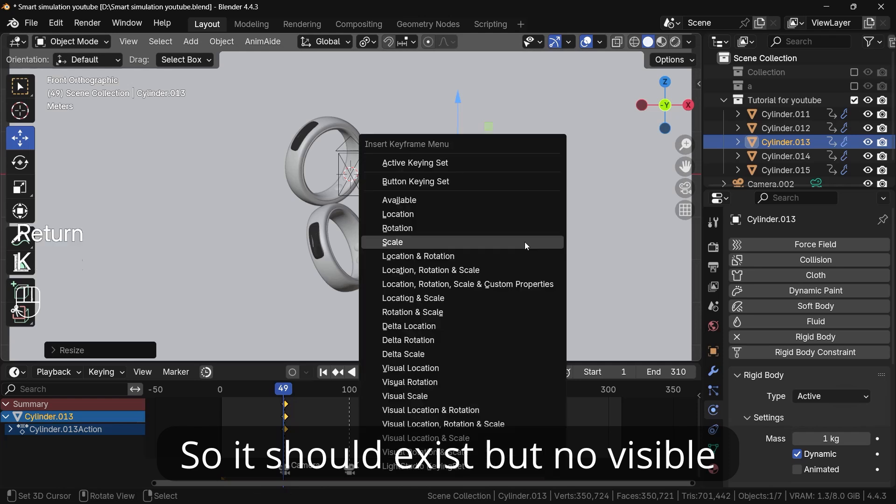
left_click(524, 242)
Review the rings' keyframes one by one and insert a Scale keyframe for the shrunken Cylinder.014 ring at frame 49
left_click(803, 130)
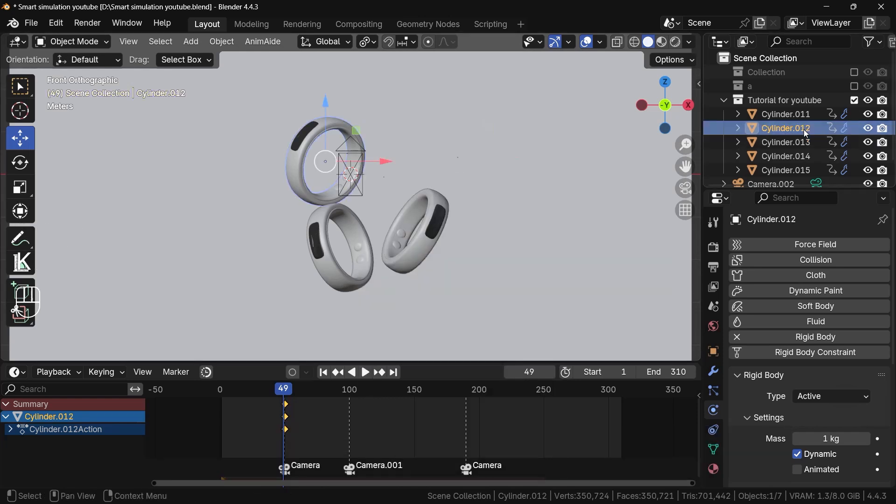
left_click(797, 145)
left_click(799, 124)
left_click(797, 115)
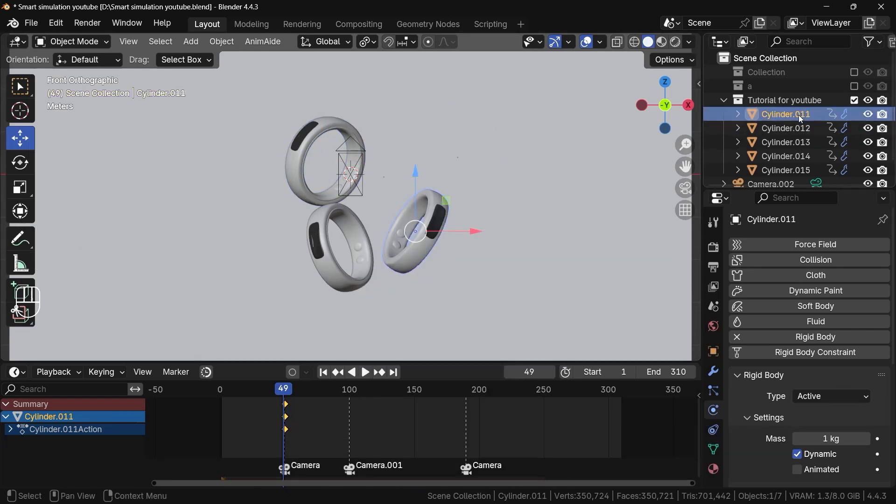
left_click(776, 157)
left_click(784, 171)
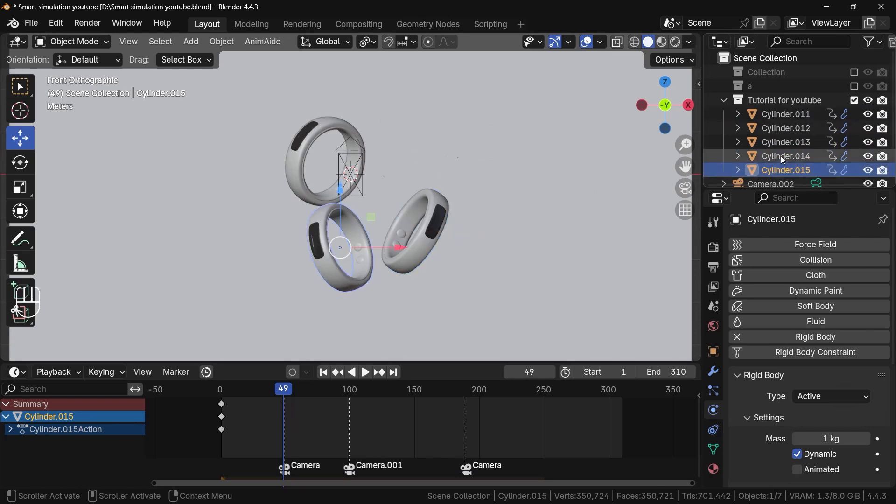
left_click(780, 156)
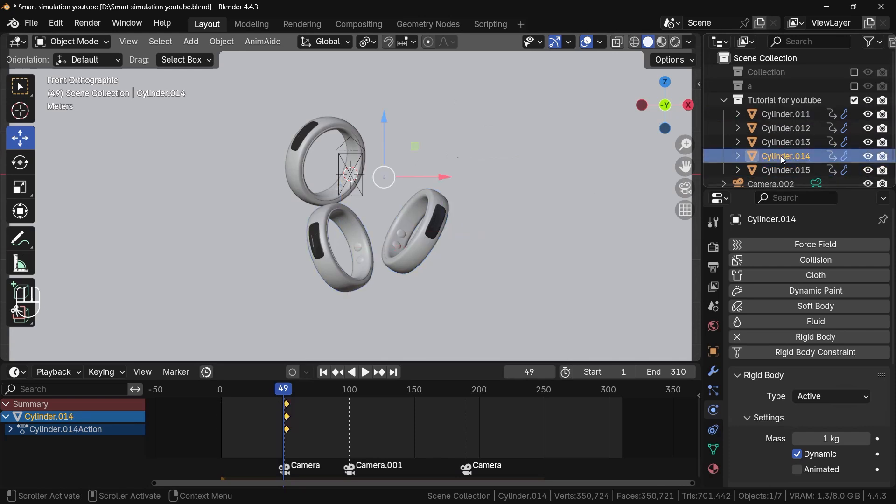
key("s")
right_click(489, 232)
key("k")
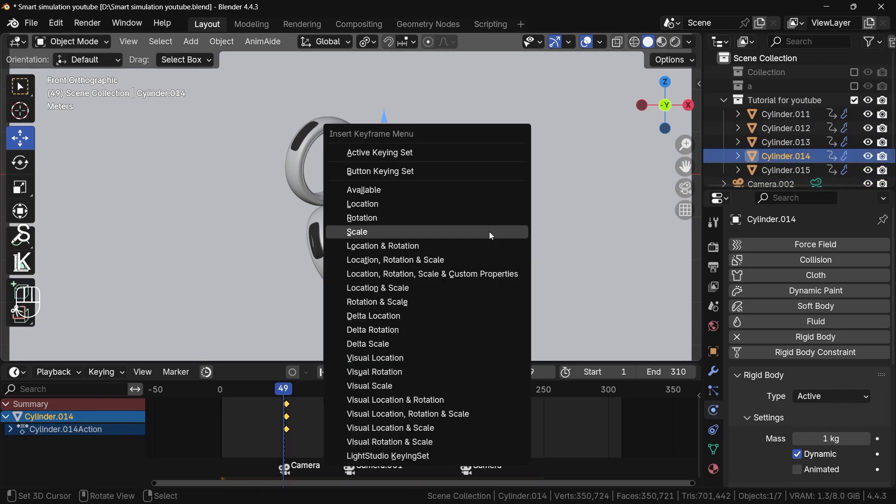
left_click(489, 232)
Scale the lower-left ring down to 0.01 and insert a Scale keyframe for it at frame 49
left_click(786, 171)
key("s")
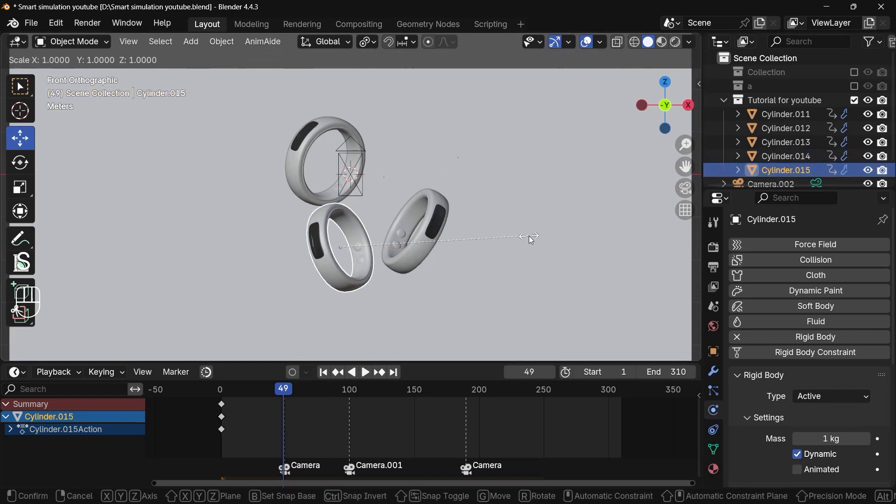
key("0")
key("Return")
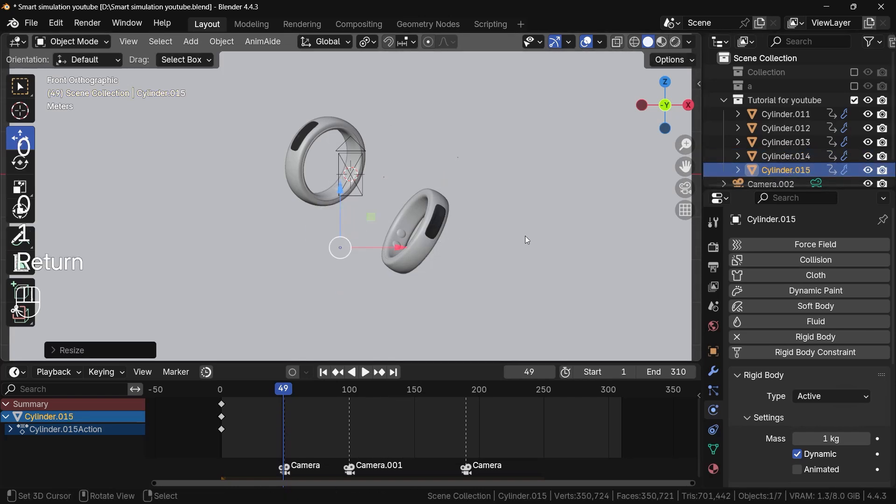
key("i")
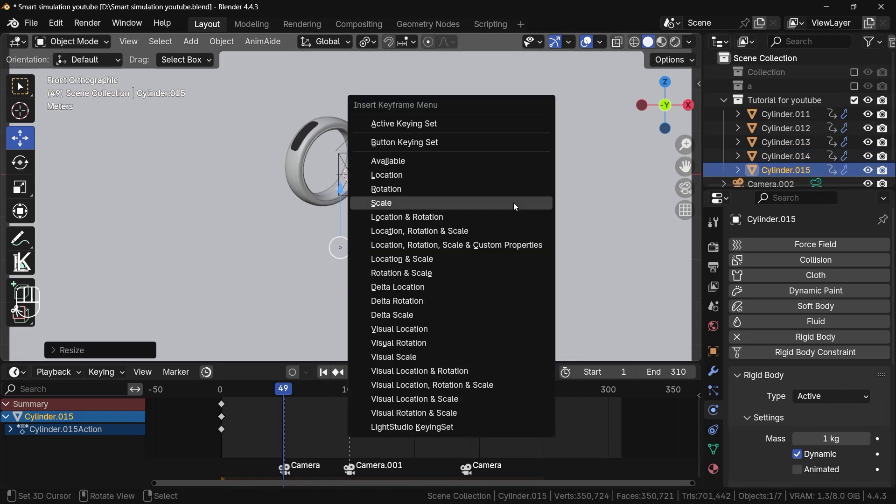
left_click(513, 203)
Scale the upper-left ring down to 0.01 and insert a Scale keyframe for it at frame 49
left_click(294, 189)
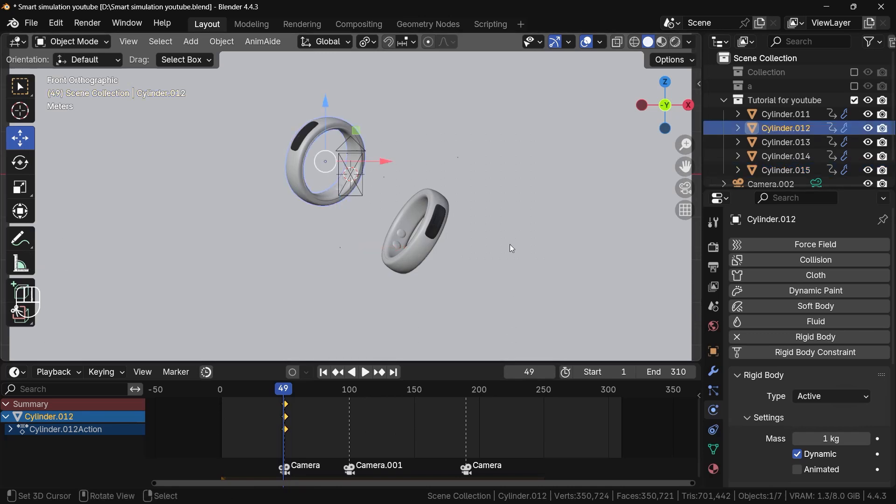
key("s")
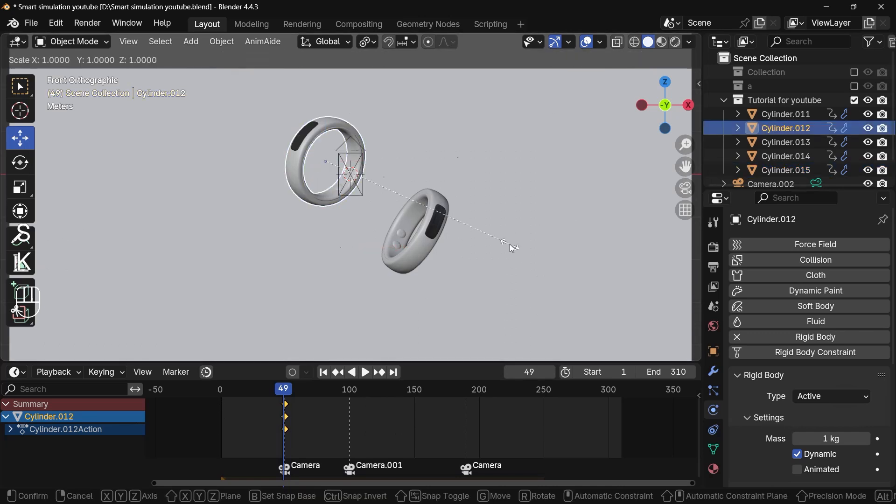
key("Escape")
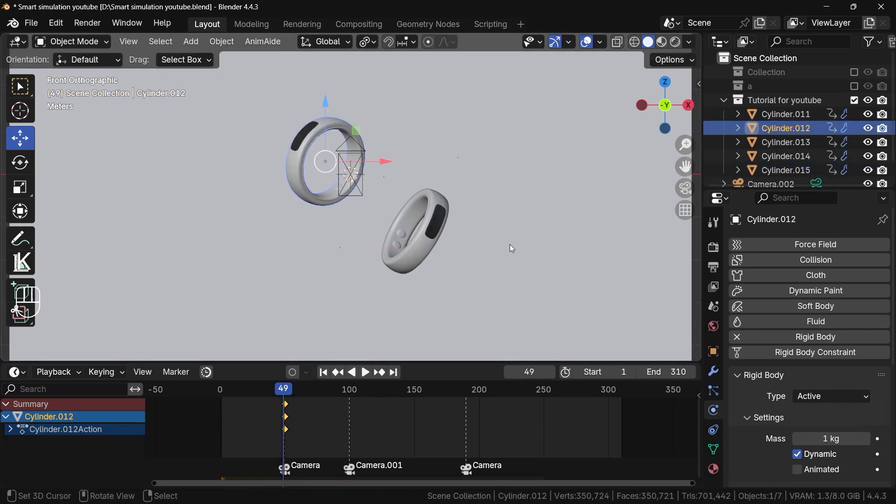
key("i")
left_click(510, 244)
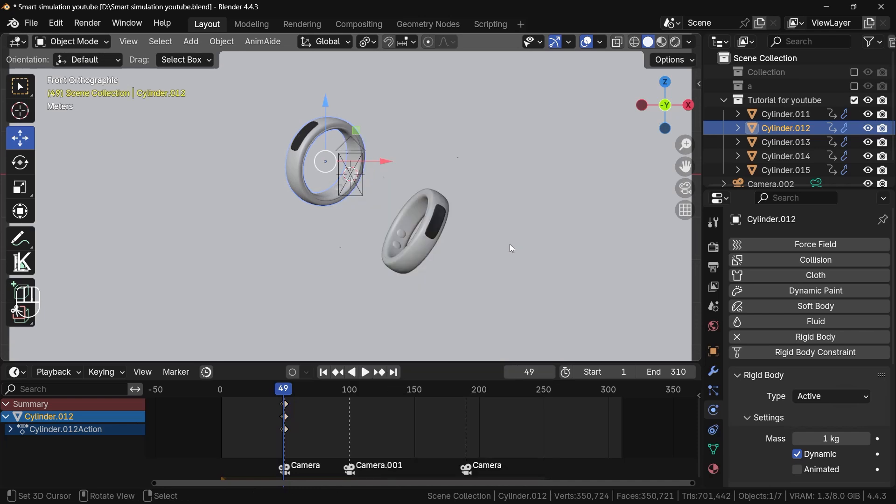
type("s")
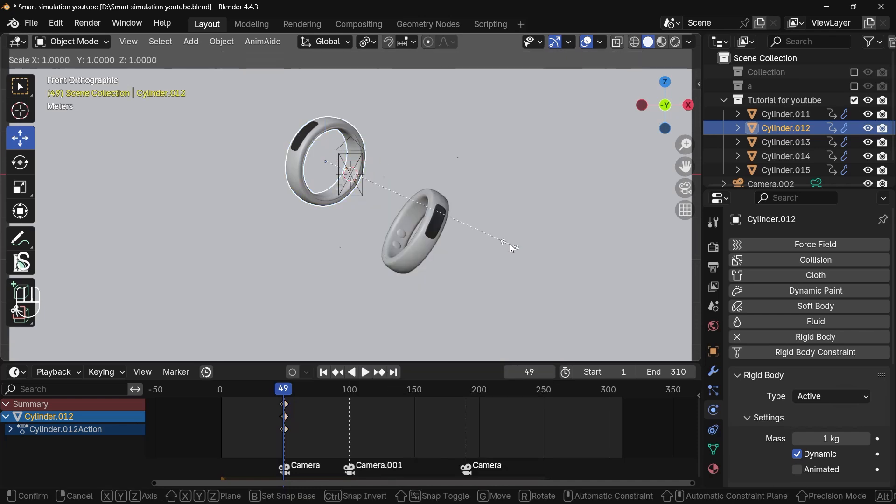
type("0.01")
key("Return")
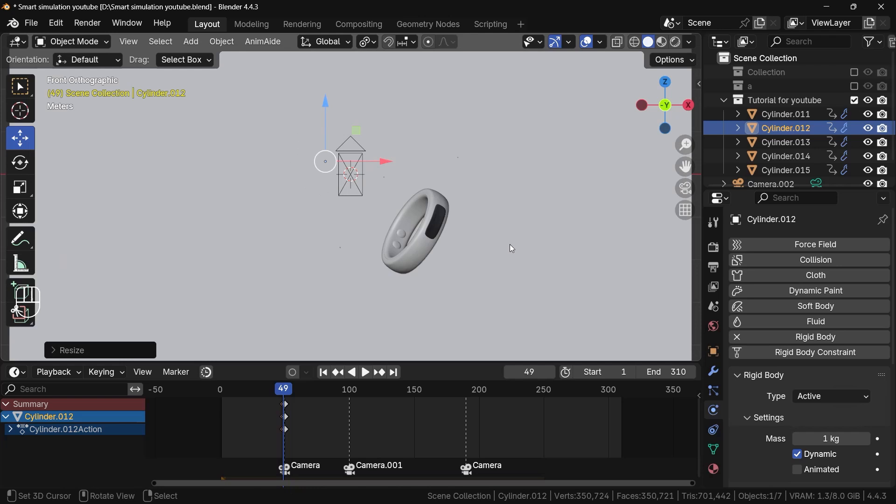
key("k")
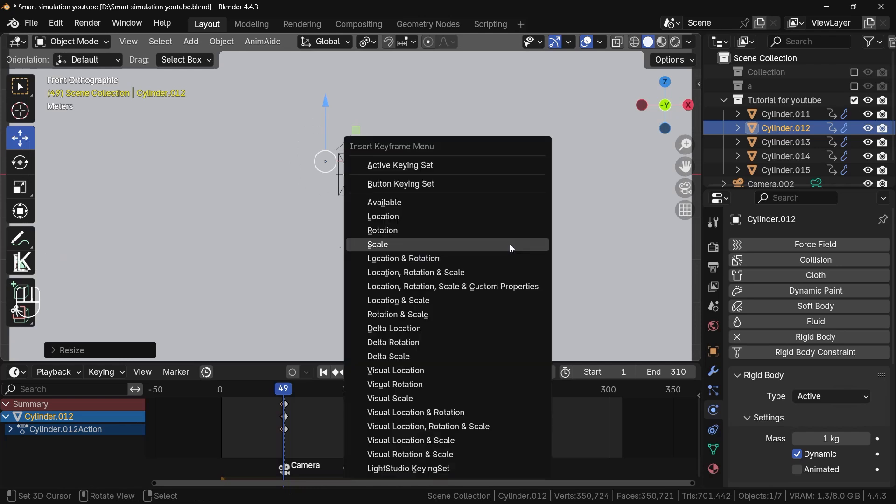
left_click(509, 244)
Check the keyframes of Cylinder.013 and Cylinder.011, and play the animation from the first frame to review the rings' scaling
left_click(774, 142)
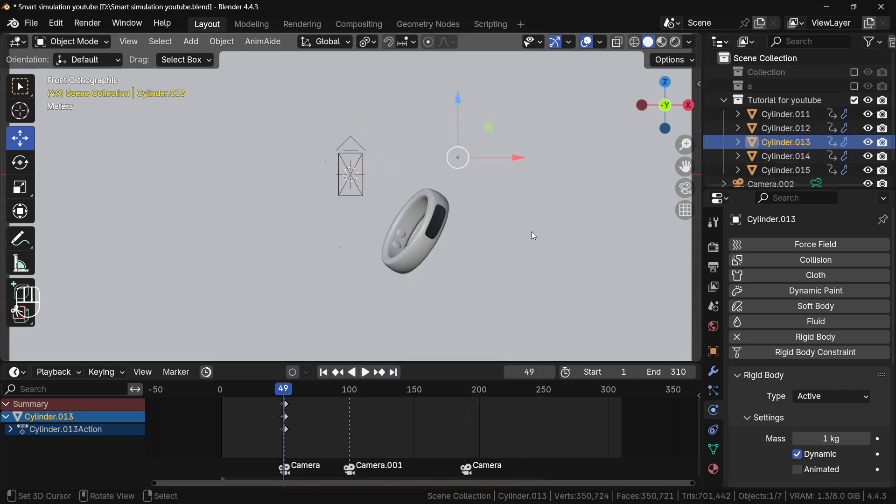
left_click(425, 242)
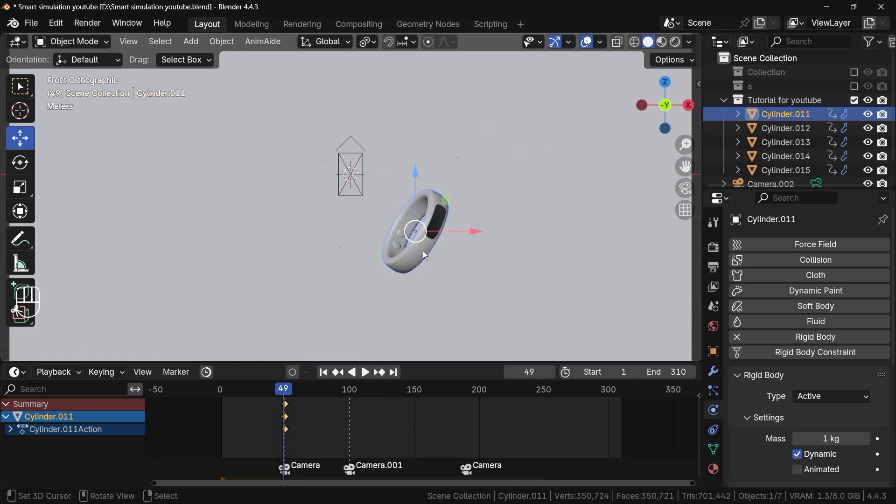
left_click(323, 372)
left_click(367, 372)
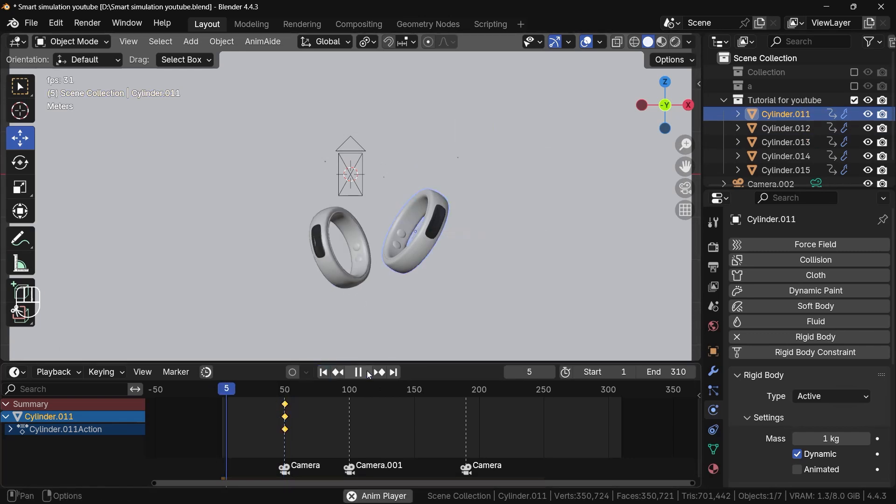
left_click(364, 372)
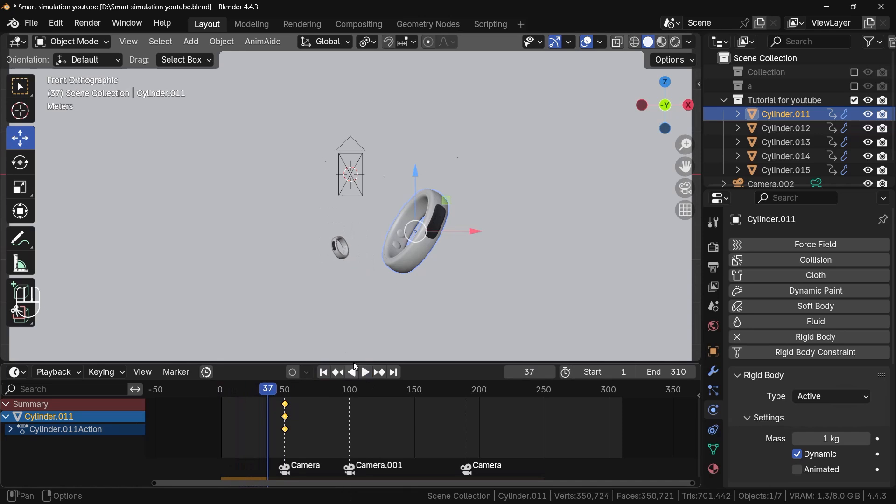
Bring Cylinder.015's two Scale keyframes next to each other and move the pair to about frame 17
left_click(336, 250)
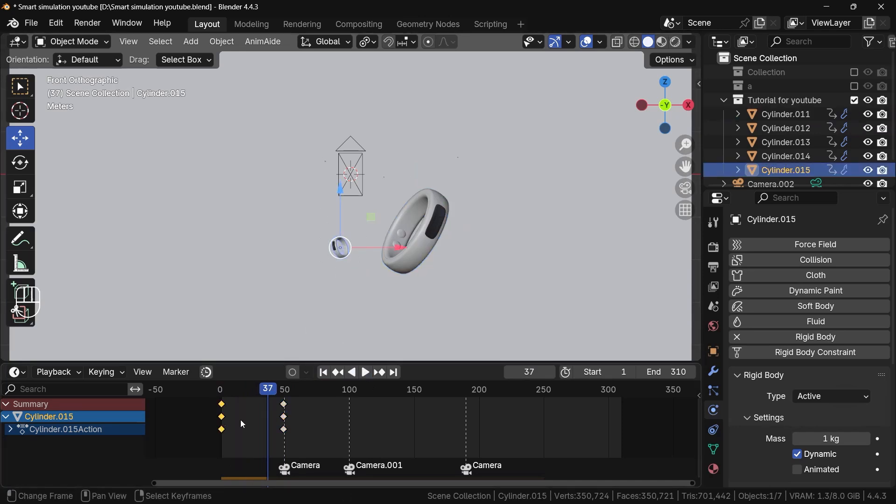
scroll(244, 421, "up", 3)
key("g")
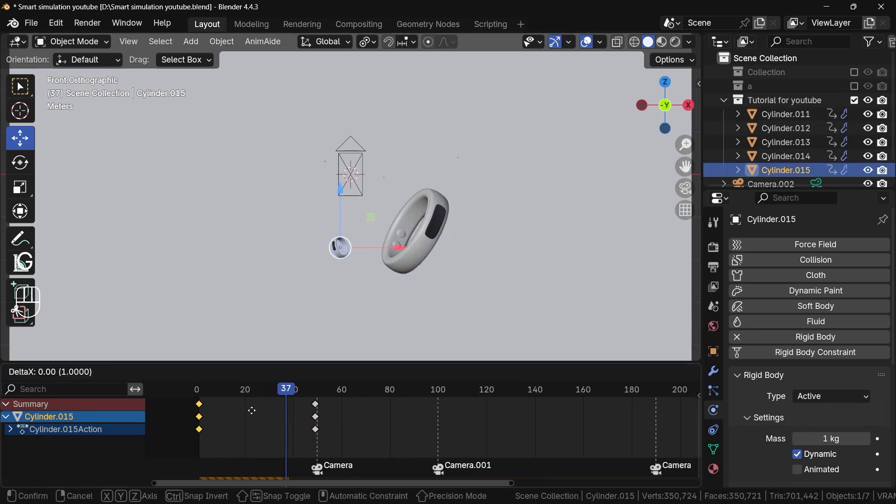
left_click(363, 426)
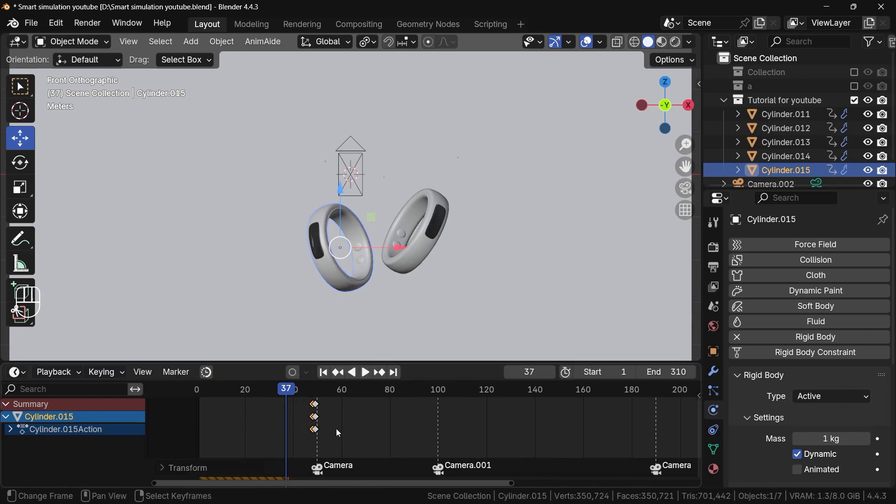
left_click_drag(313, 418, 236, 425)
Move the Scale keyframe pair of Cylinder.014 to about frame 27 and that of Cylinder.013 to about frame 40
left_click(786, 156)
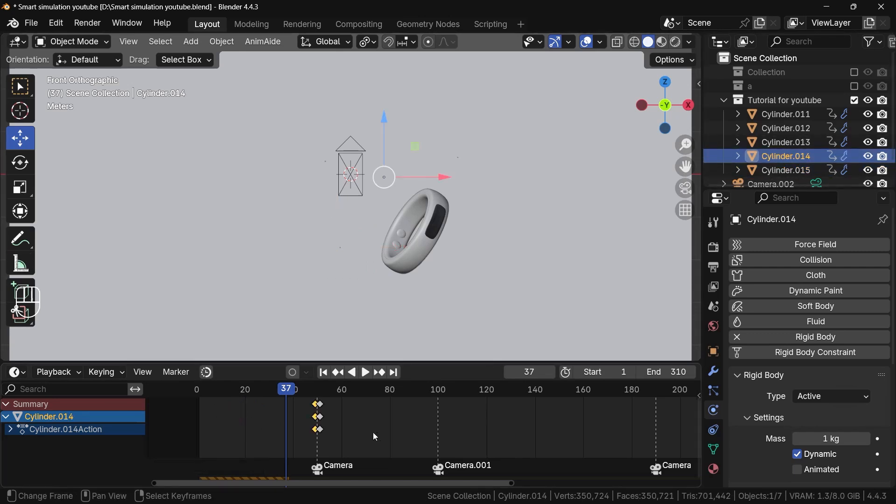
left_click_drag(360, 441, 295, 397)
left_click_drag(317, 416, 265, 417)
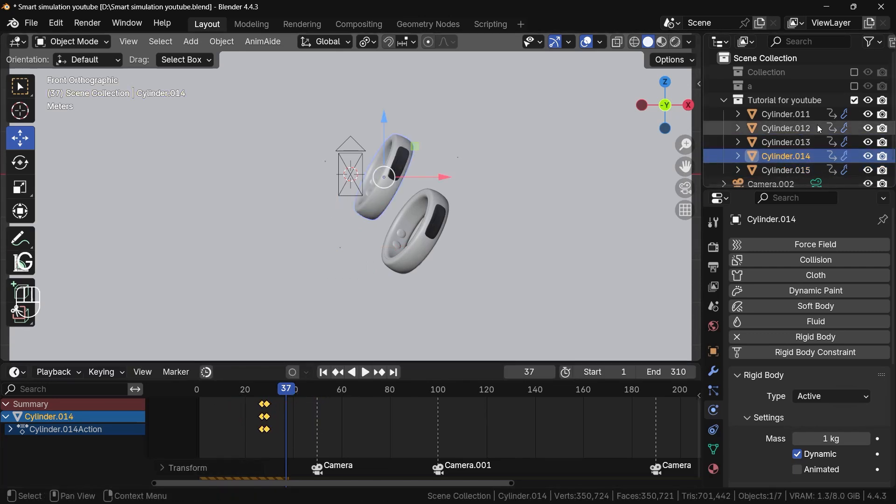
left_click(786, 142)
left_click_drag(346, 436, 294, 410)
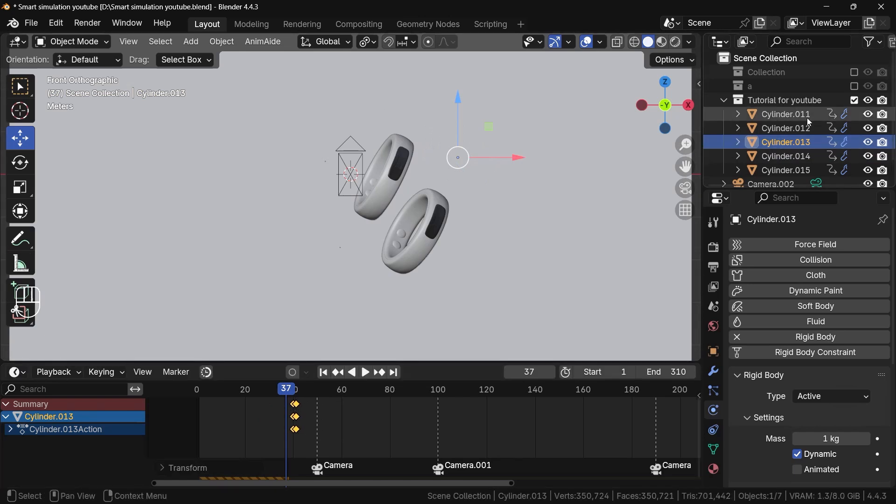
Check Cylinder.012's keyframes, play the animation from the first frame to review the ring timing, and return to frame 1
left_click(793, 115)
left_click(803, 132)
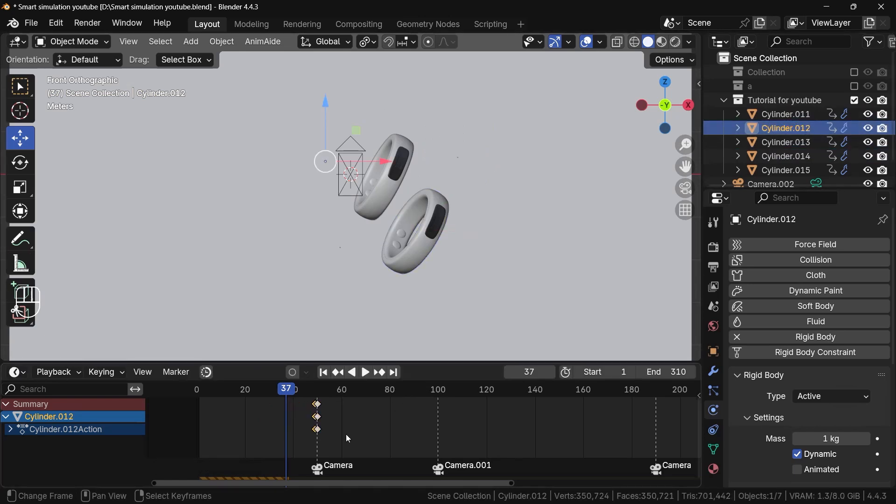
left_click(323, 372)
left_click(365, 372)
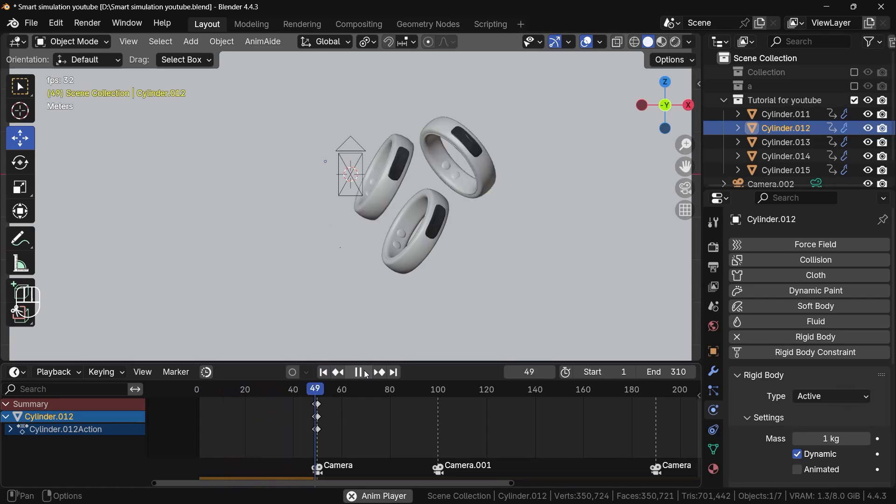
key("space")
key("shift+Left")
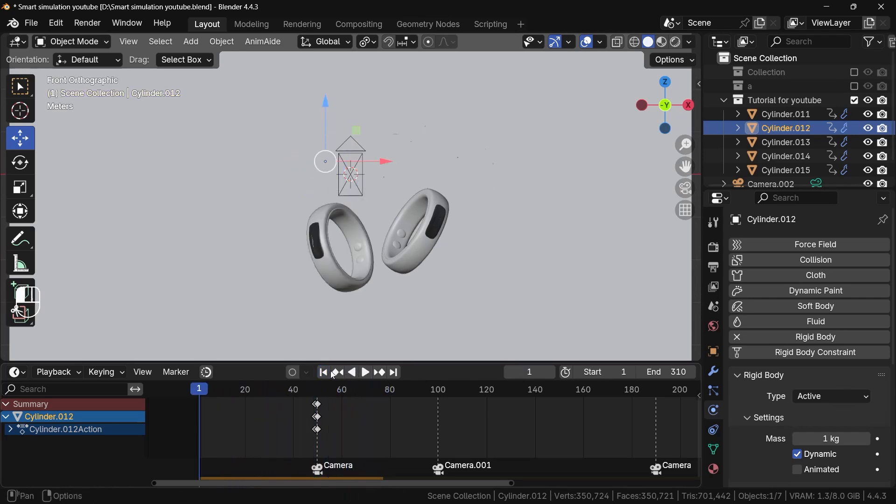
Reorder Cylinder.015's Scale keyframes at frames 17 and 18 so the ring starts shrunken, and play the animation
left_click(326, 265)
left_click_drag(237, 419, 240, 415)
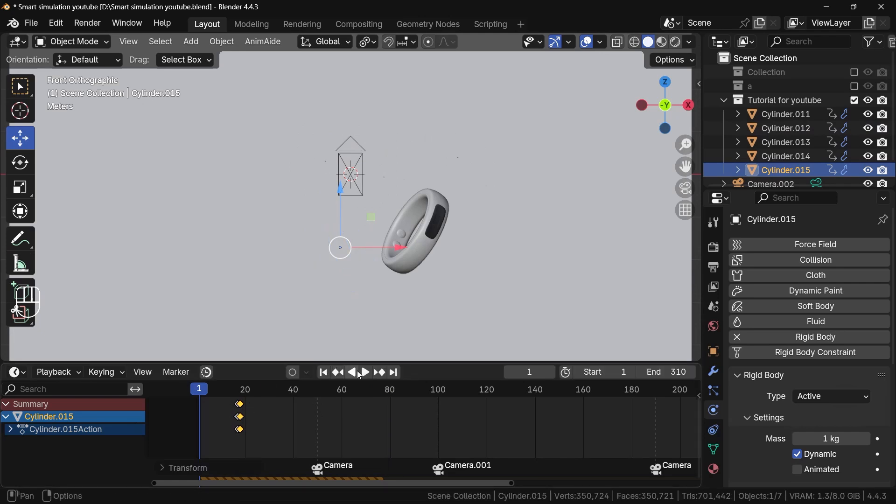
left_click(359, 373)
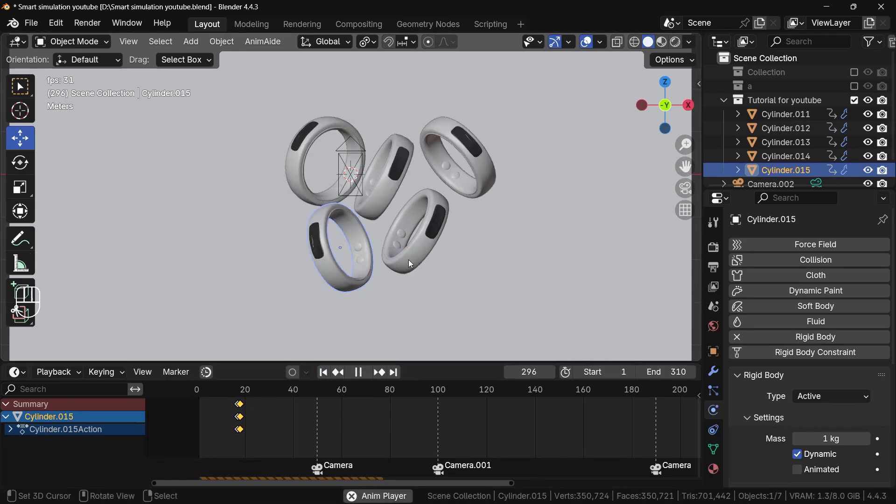
Show the keyframes of Cylinder.012 to Cylinder.015 together and move Cylinder.014's first keyframe to frame 28
left_click(391, 196, "shift")
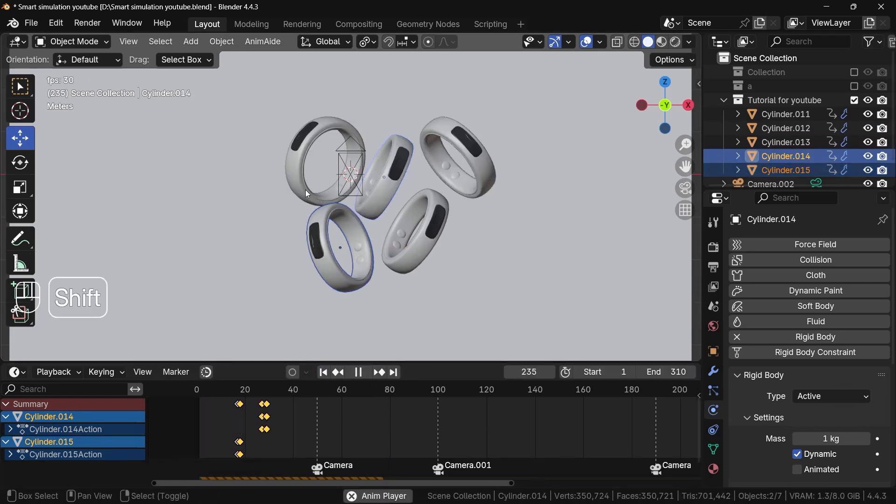
left_click(305, 190, "shift")
left_click(466, 175, "shift")
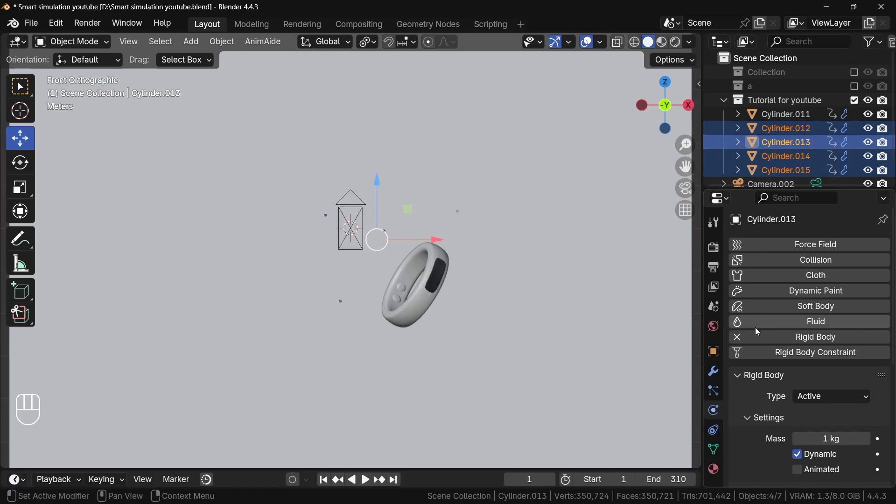
left_click_drag(406, 467, 402, 261)
scroll(257, 348, "up", 18)
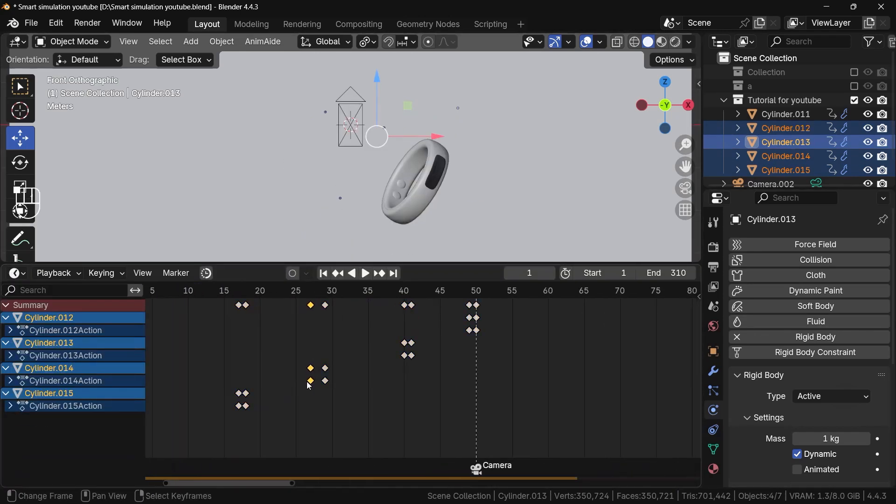
scroll(309, 385, "up", 6)
left_click_drag(314, 382, 347, 375)
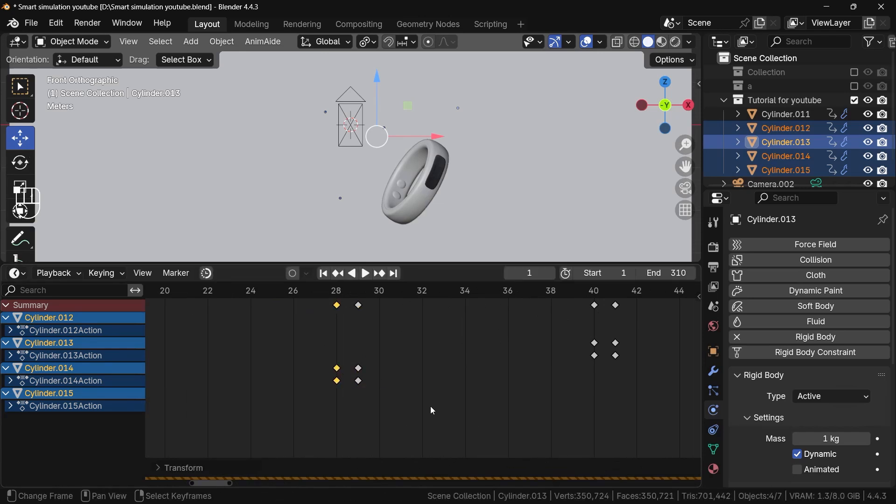
Try to move Cylinder.015's first keyframe one frame later
middle_click_drag(432, 411, 309, 400)
scroll(518, 353, "down", 4)
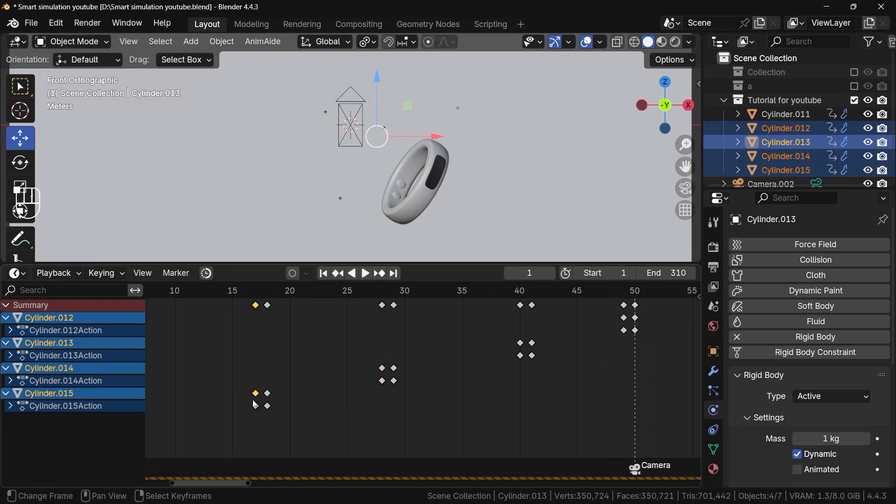
left_click_drag(256, 404, 264, 387)
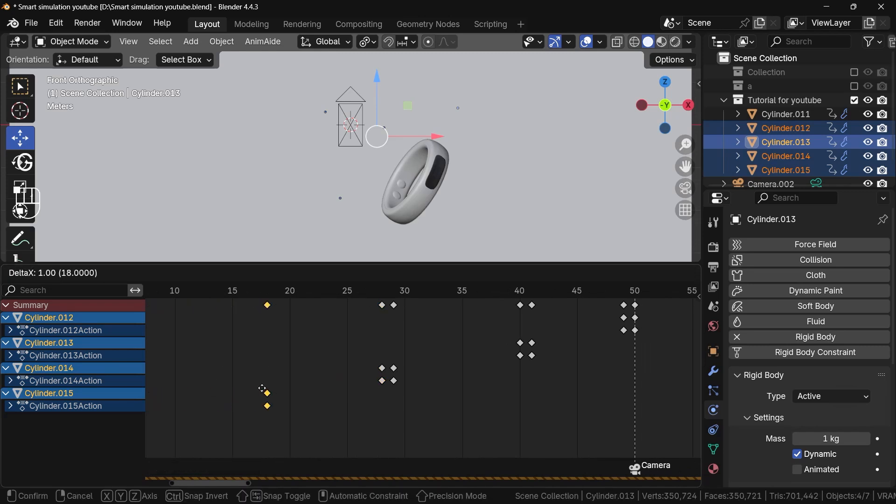
left_click(257, 385)
Return to the first frame and set the animation's end frame to 160
left_click(327, 274)
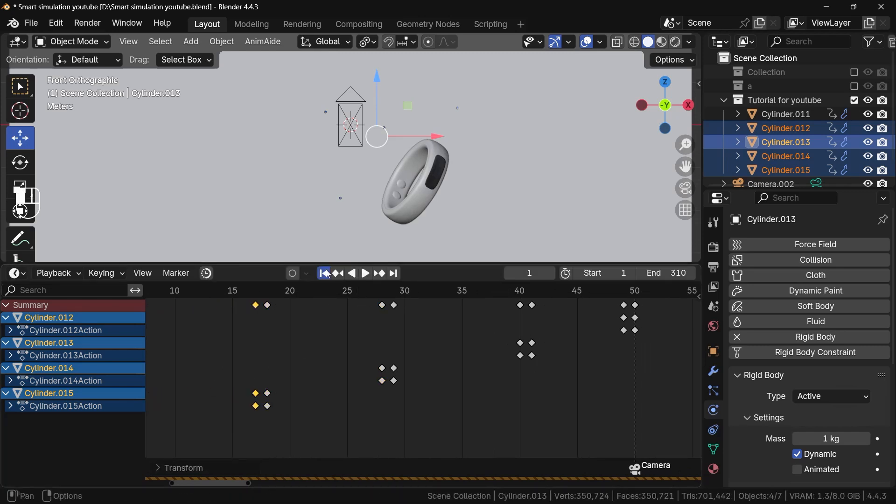
scroll(374, 349, "down", 4)
left_click_drag(422, 264, 426, 446)
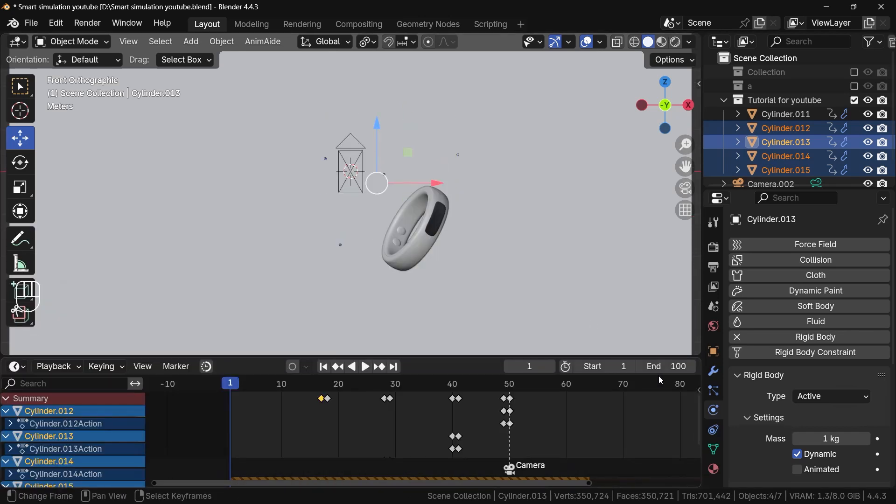
left_click(672, 367)
type("16")
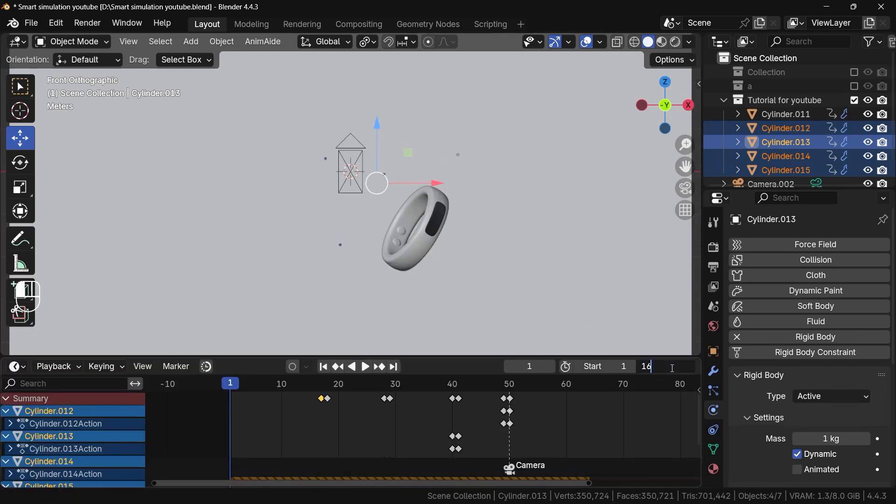
type("0")
key("Return")
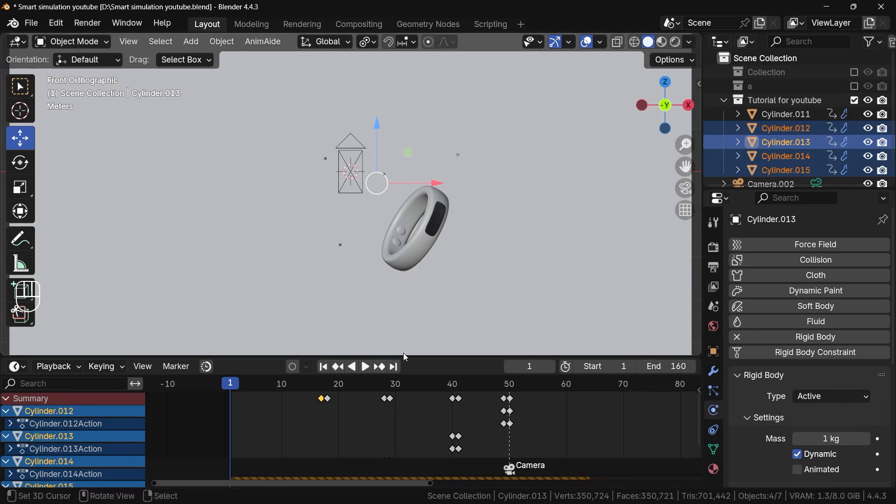
left_click_drag(416, 357, 410, 372)
scroll(422, 415, "down", 5)
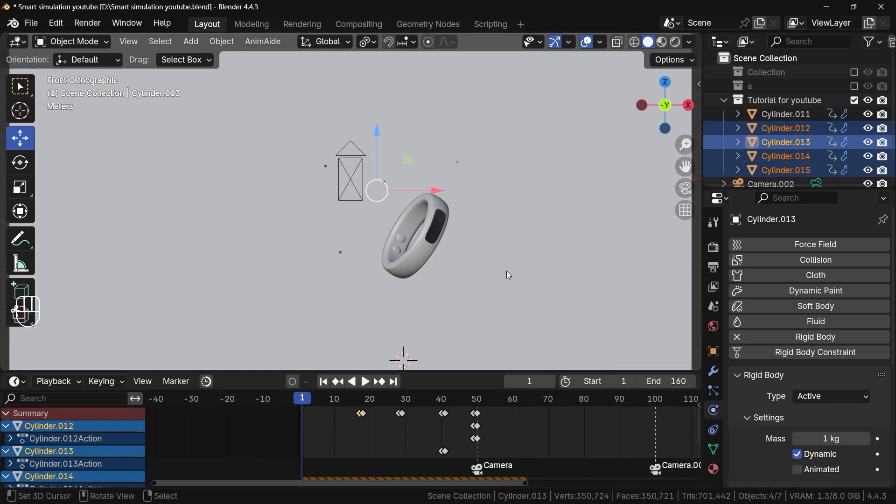
Add a Force type force field to the scene at the 3D cursor
left_click(489, 270)
key("shift+a")
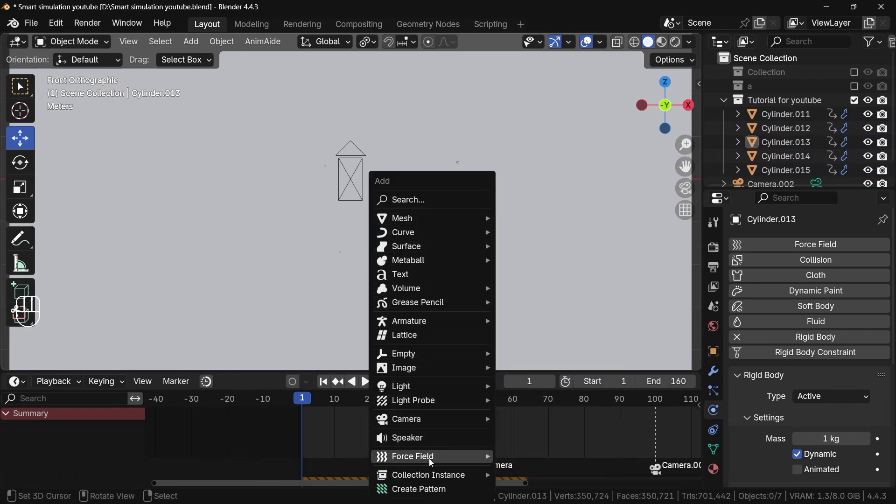
mouse_move(429, 457)
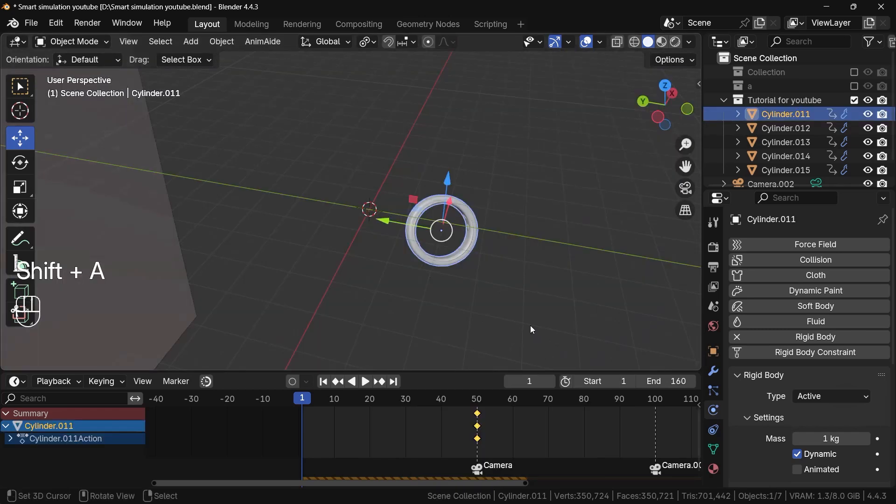
key("shift+a")
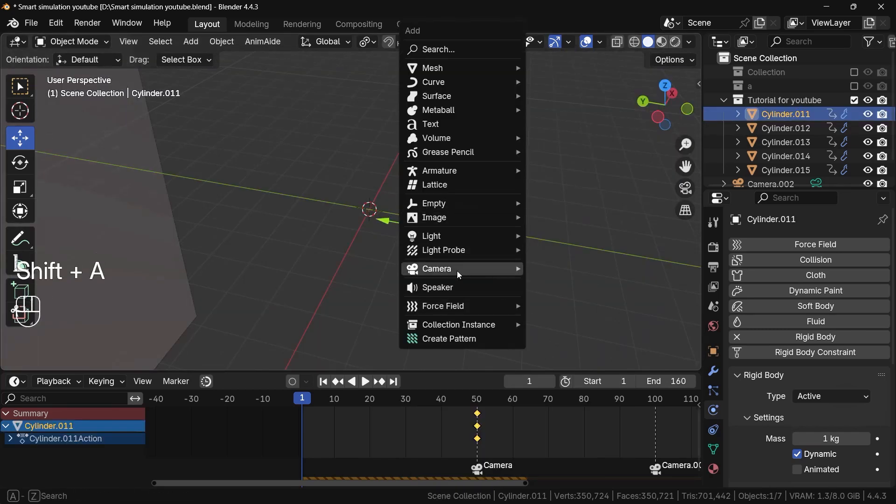
mouse_move(481, 304)
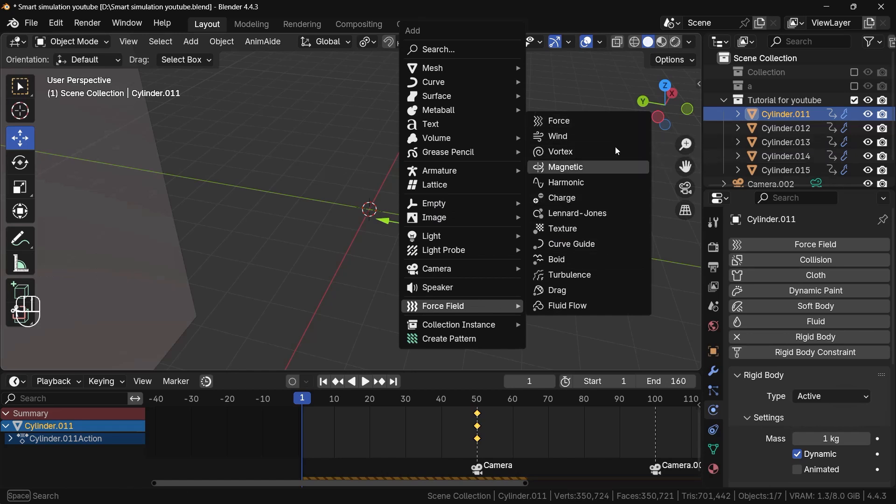
left_click(616, 124)
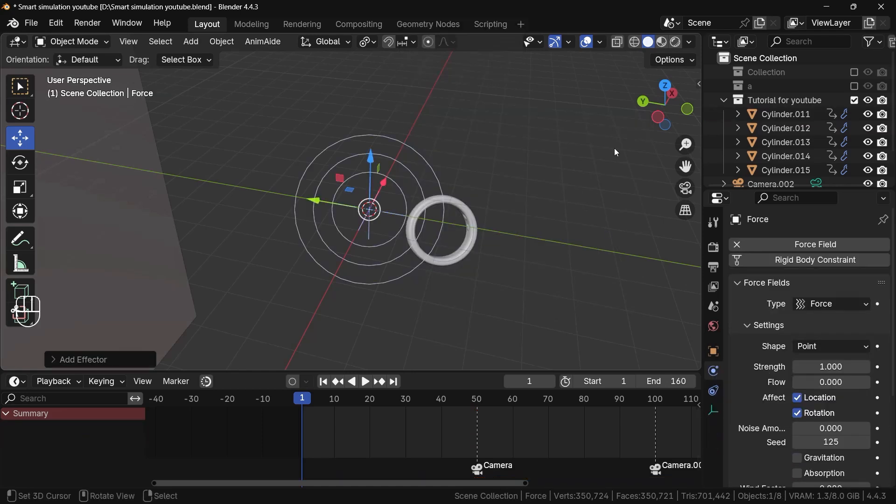
Move the force field away from the 3D cursor along the Y axis to line up with the ring's depth
left_click(686, 110)
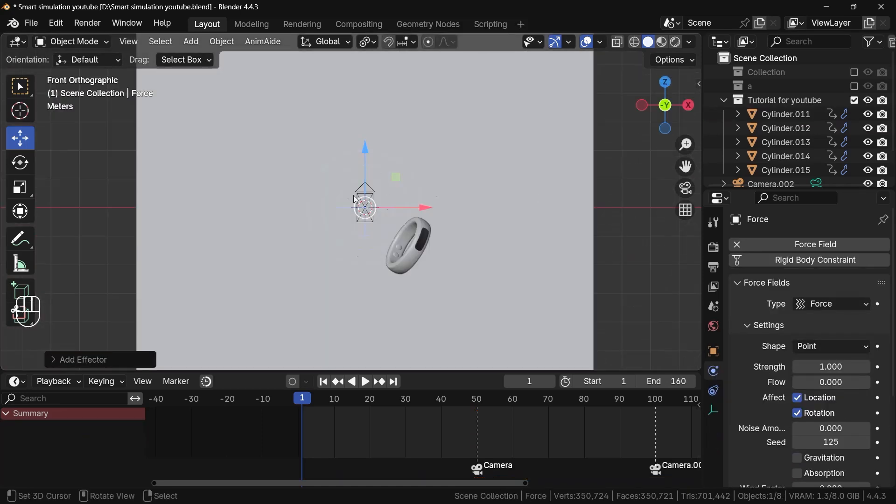
middle_click_drag(354, 195, 463, 278)
left_click_drag(331, 204, 391, 218)
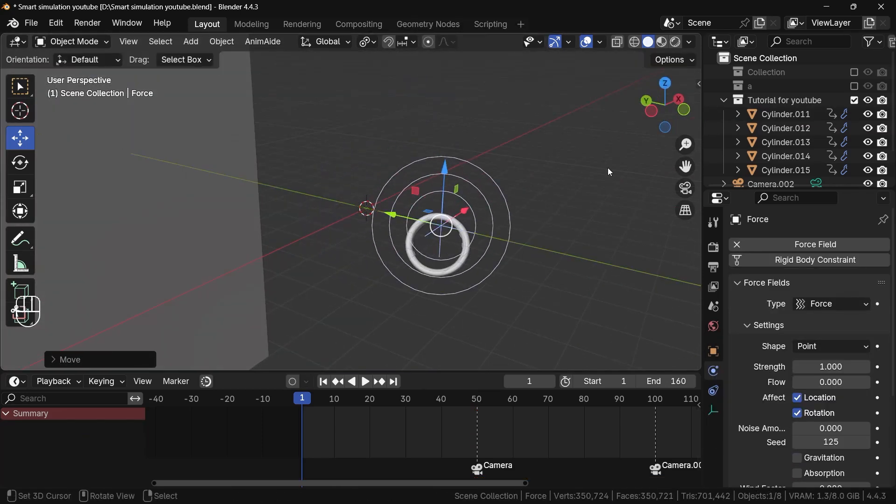
left_click(684, 110)
Set the force field's strength to 10 and play the simulation to test it
left_click(830, 373)
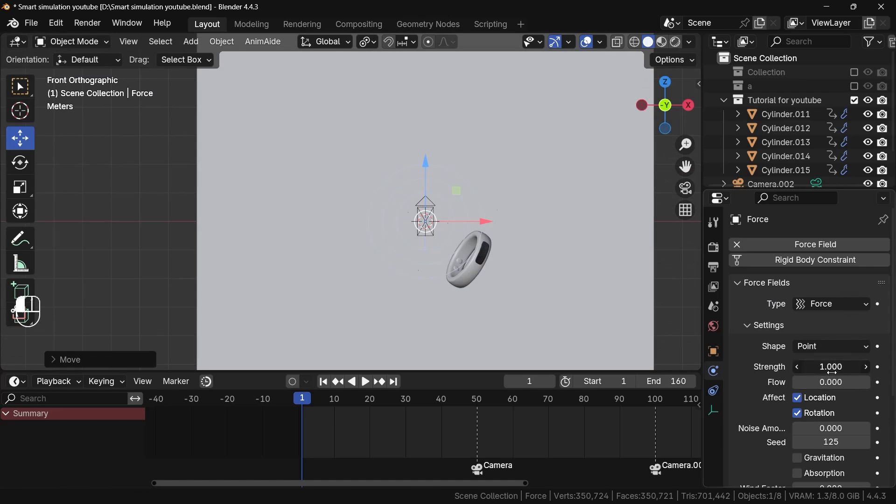
type("10")
key("Return")
scroll(844, 408, "down", 6)
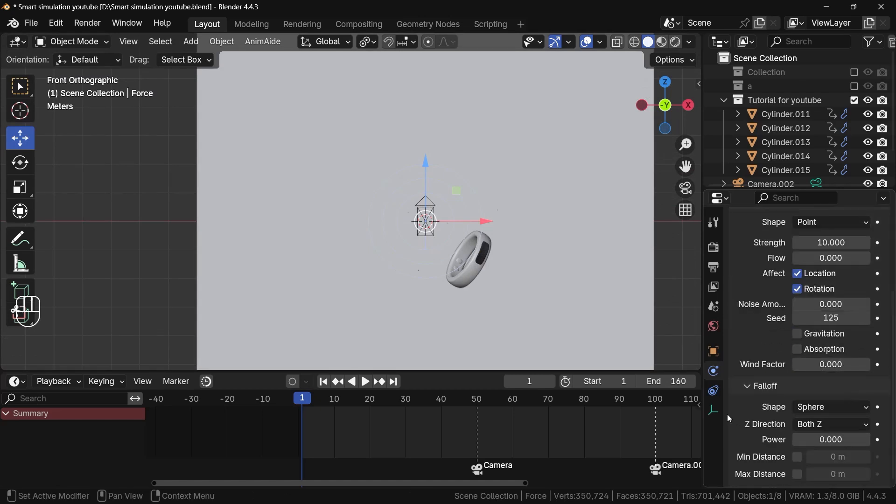
left_click(365, 384)
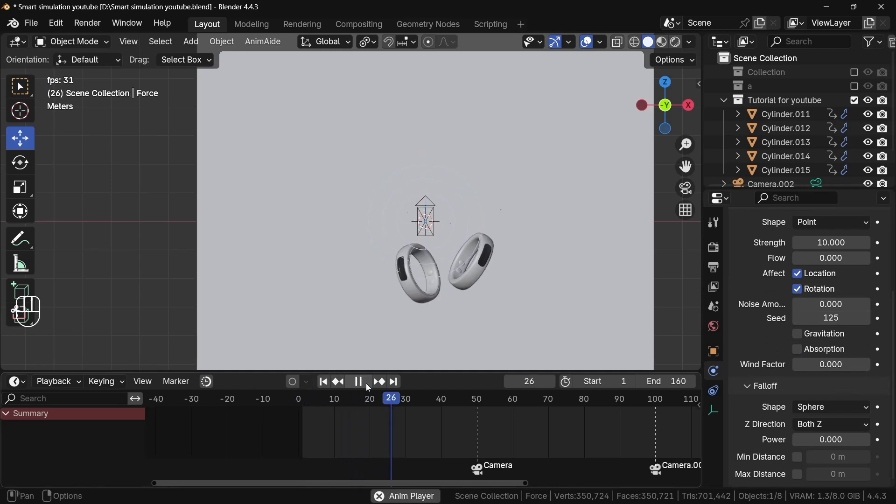
left_click(367, 383)
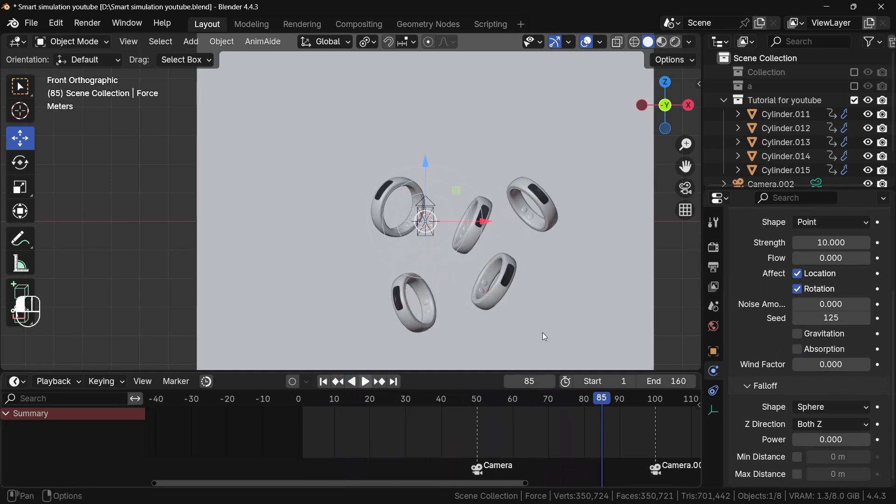
Set the force field's strength to -50 and replay the simulation from the first frame
left_click(846, 241)
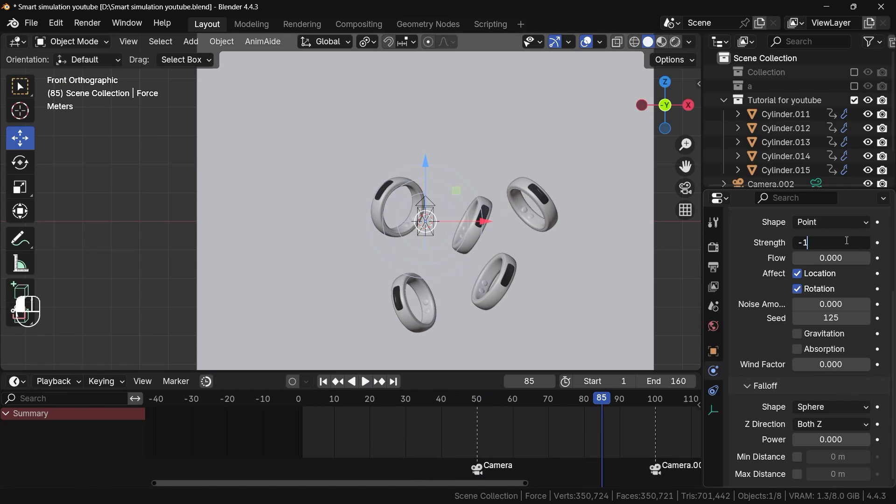
key("BackSpace")
key("BackSpace")
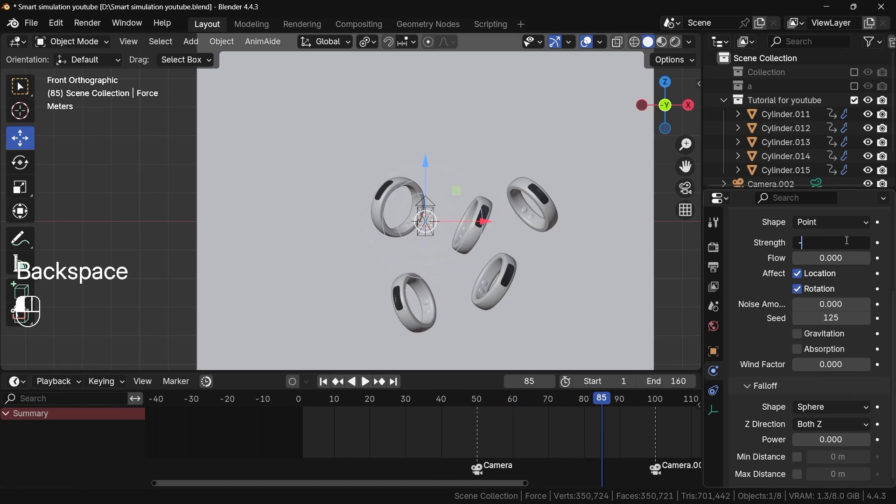
type("50")
key("Return")
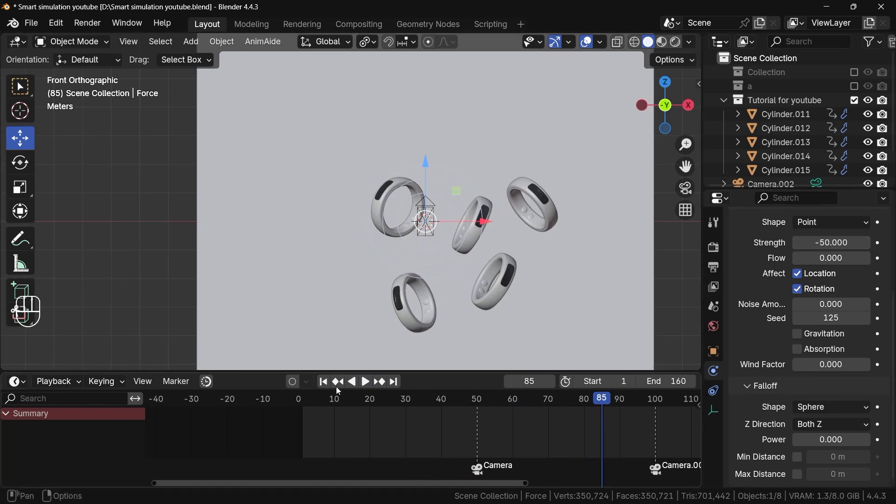
left_click(323, 382)
left_click(366, 384)
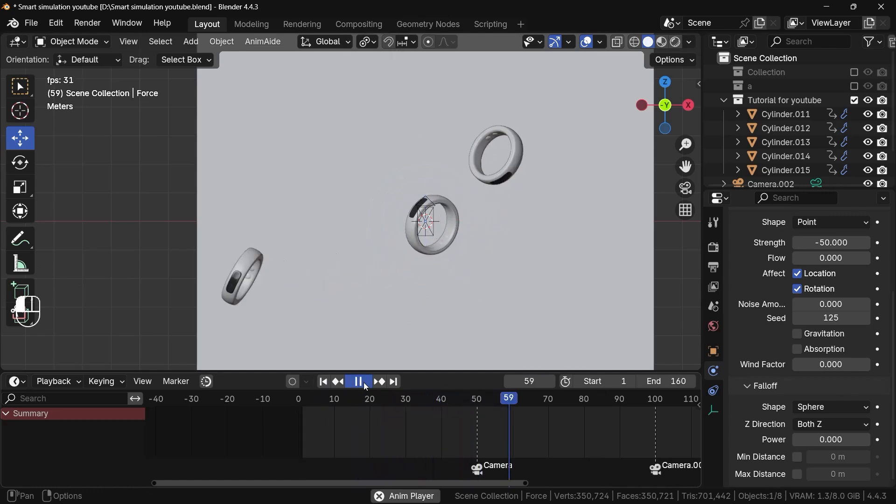
key("Escape")
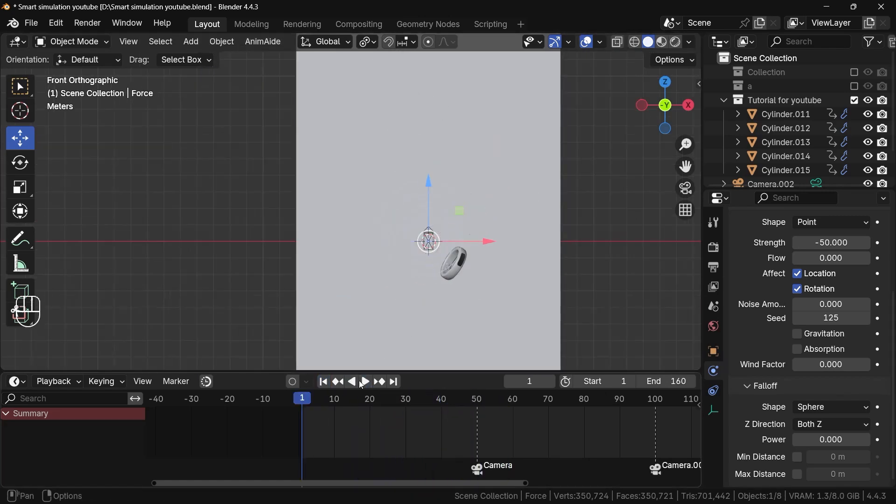
Replay the simulation, go to frame 17 and move Cylinder.015 along the positive X direction
left_click(366, 383)
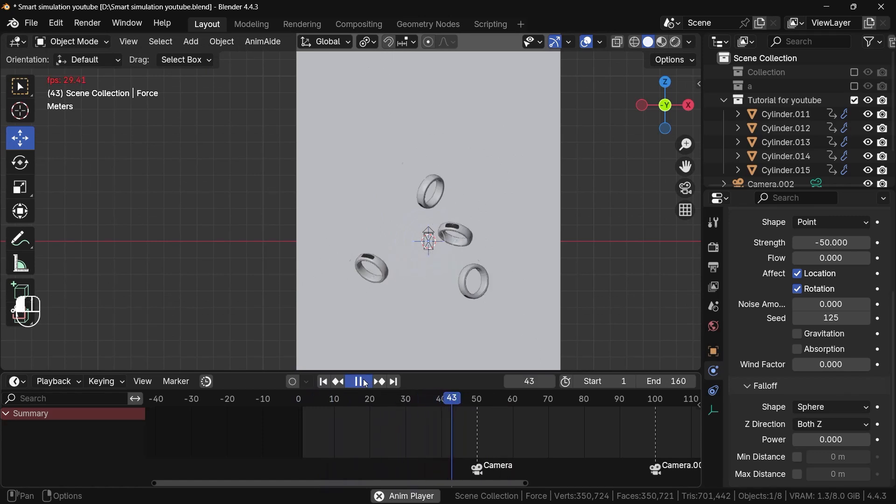
left_click(366, 383)
mouse_move(373, 403)
left_mouse_down()
mouse_move(353, 401)
mouse_move(361, 407)
left_mouse_up()
scroll(434, 273, "up", 8)
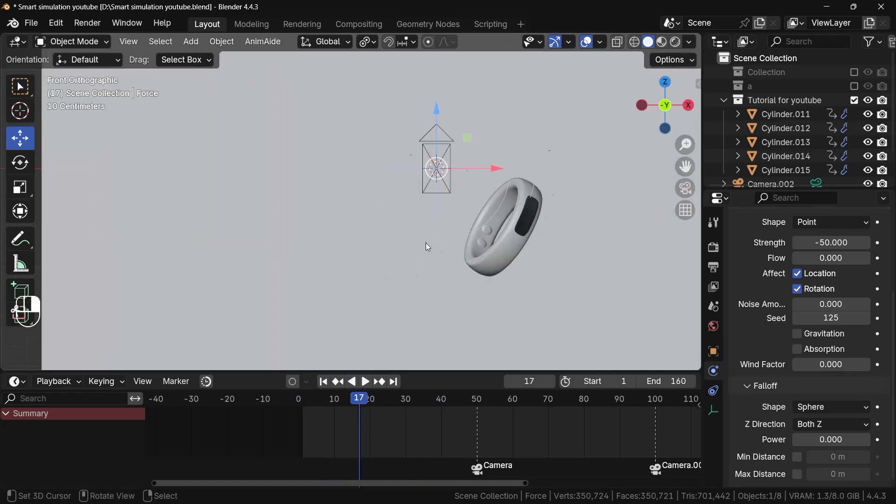
left_click_drag(479, 247, 493, 242)
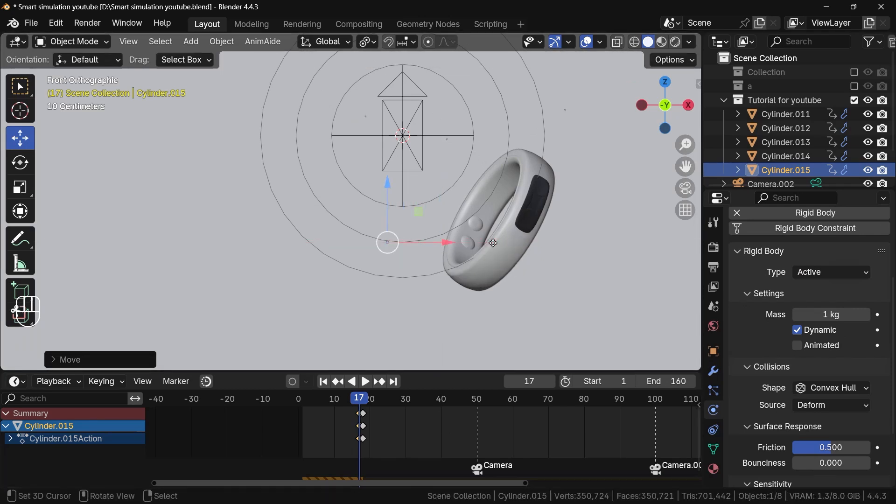
Move Cylinder.011 along the X axis toward the force field and delete its keyframes at frame 50
left_click(511, 265)
left_click_drag(557, 221, 513, 224)
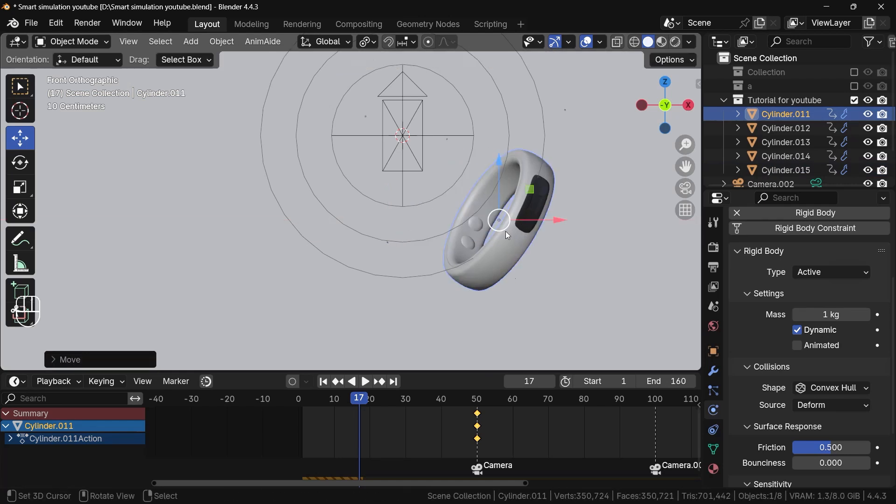
right_click(475, 415)
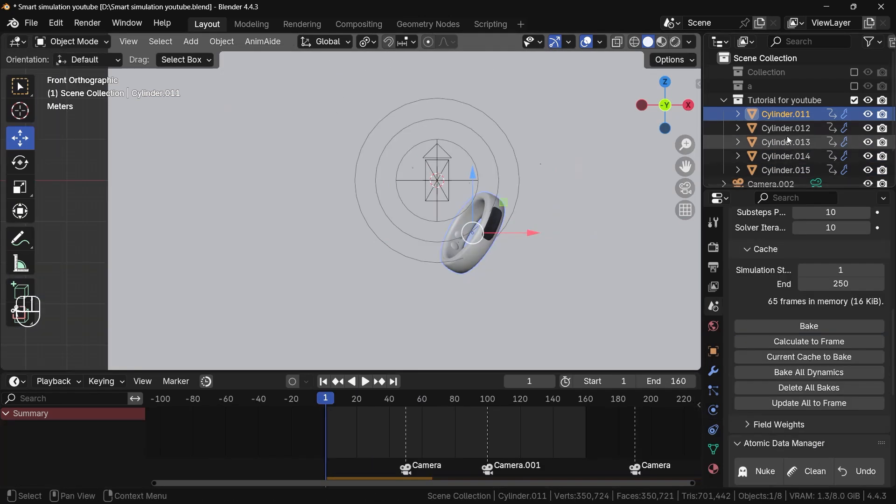
Move Cylinder.015 along the negative X direction at frame 1, play the simulation and return to the first frame
left_click(787, 141)
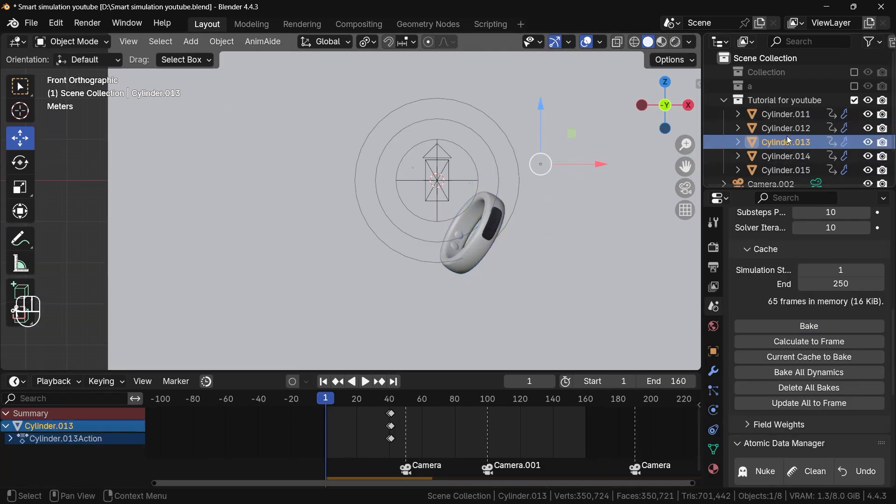
left_click(789, 158)
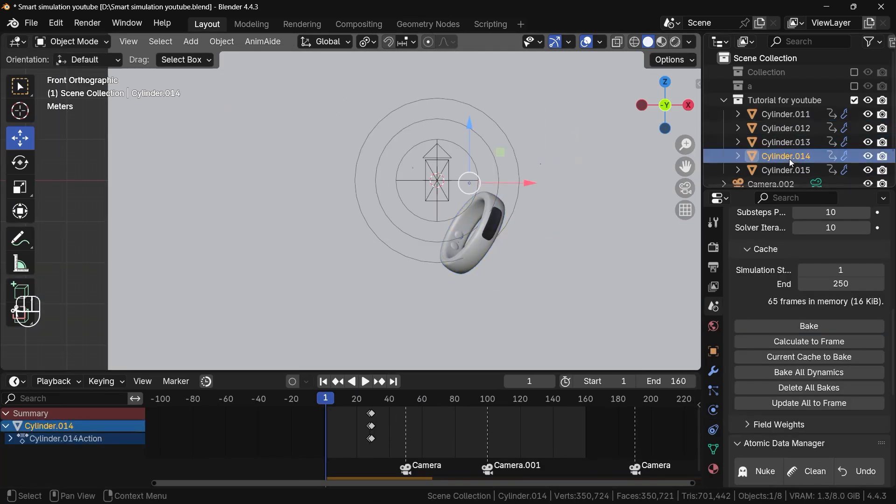
left_click(788, 167)
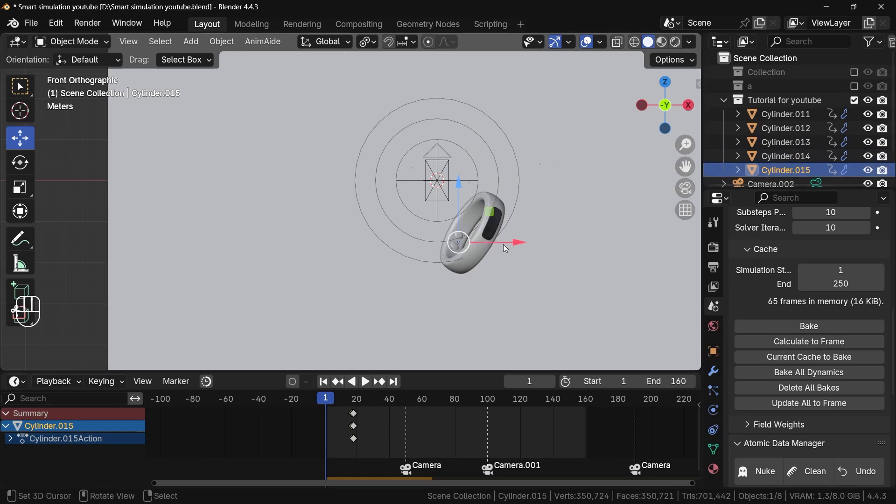
left_click_drag(505, 248, 479, 246)
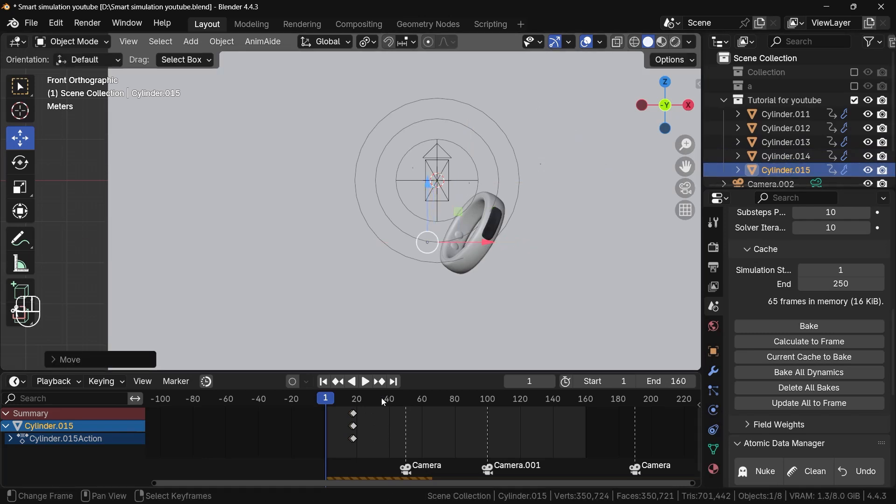
left_click(364, 382)
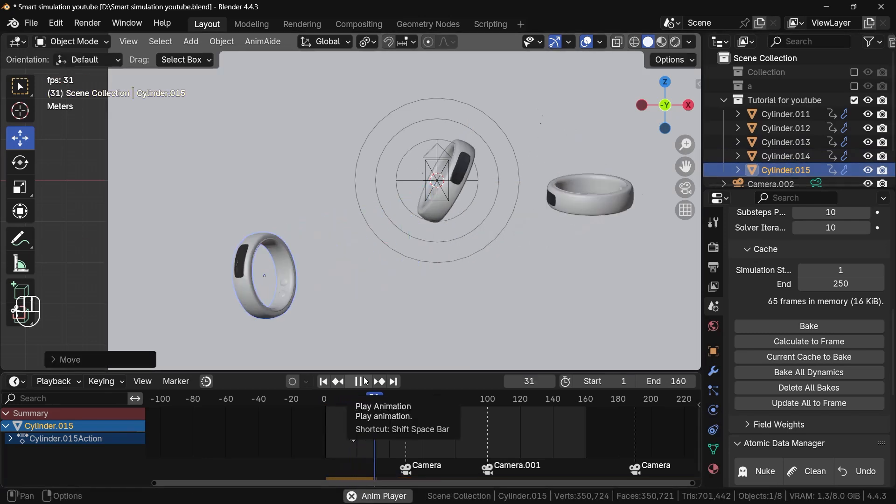
left_click(365, 381)
left_click(323, 382)
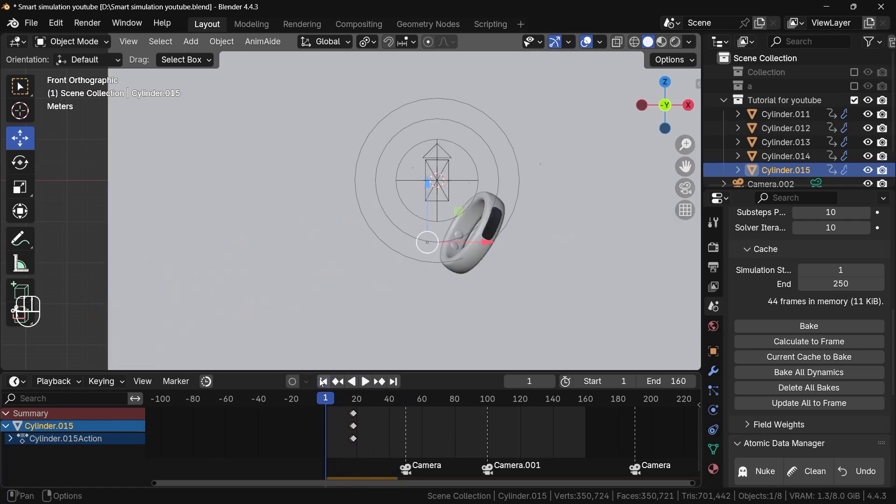
Move Cylinder.013 along the X axis to the opposite side of the force field and play the simulation
left_click(788, 142)
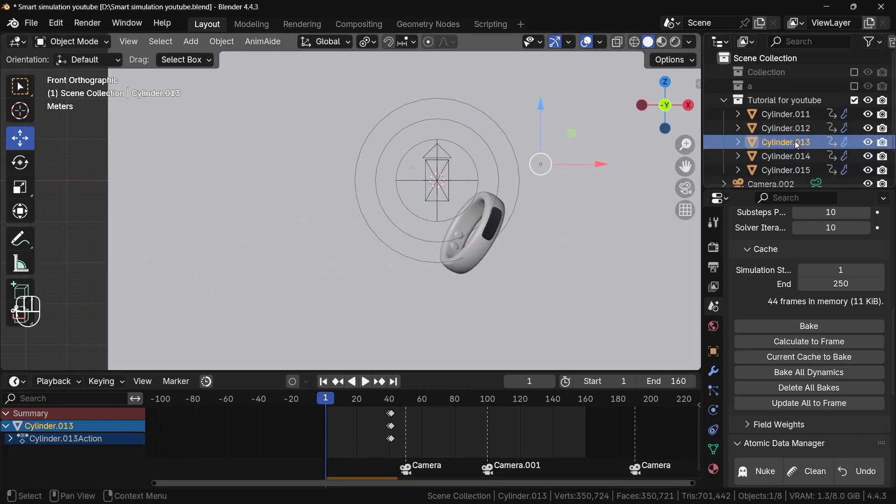
key("g")
key("x")
left_click(458, 172)
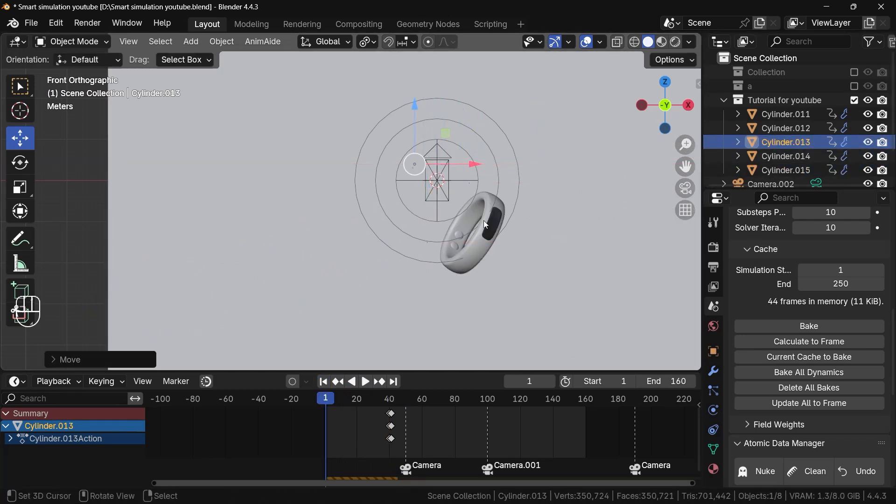
left_click(368, 382)
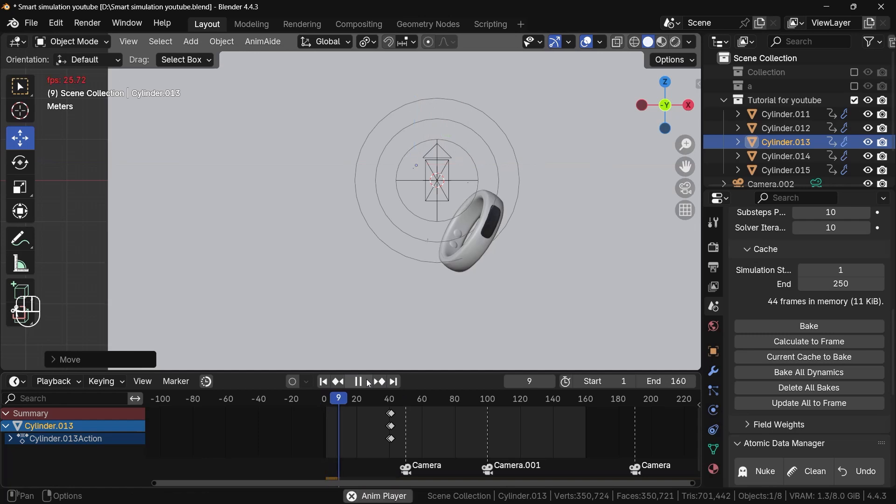
left_click(368, 382)
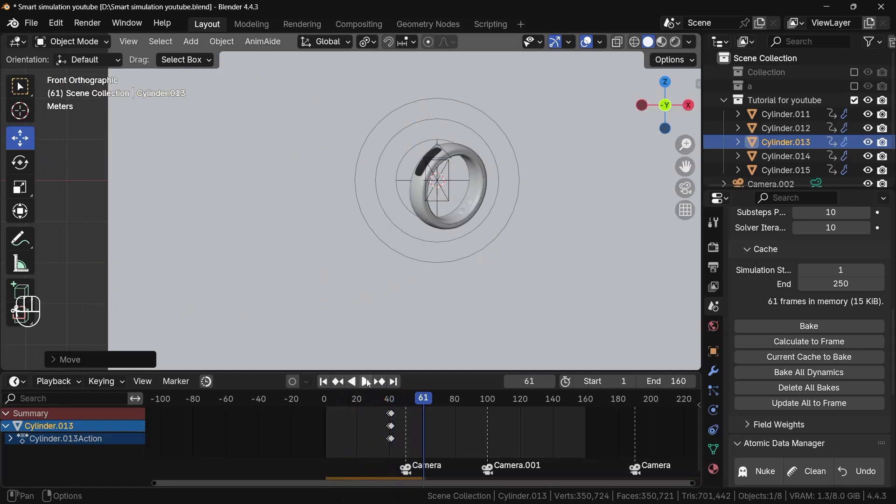
Scrub back to frame 23, move Cylinder.013 along the positive X direction and replay the simulation from the first frame
left_click(409, 404)
left_click_drag(409, 404, 361, 399)
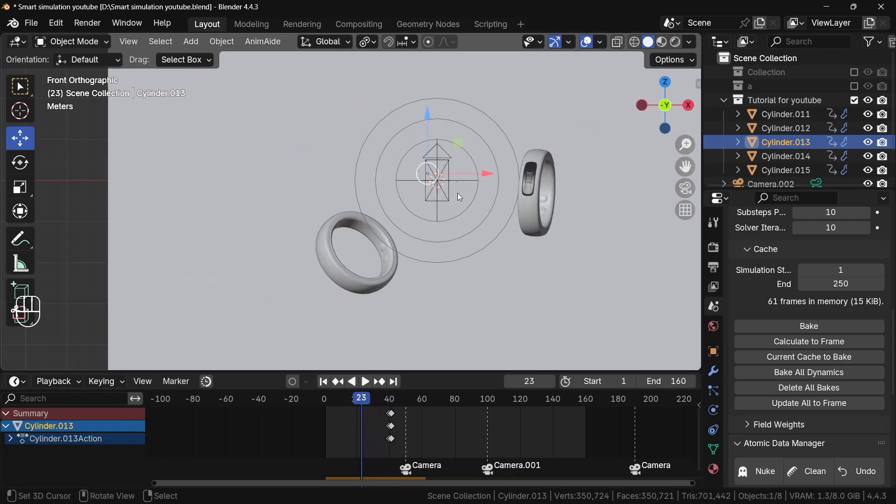
left_click_drag(485, 174, 541, 179)
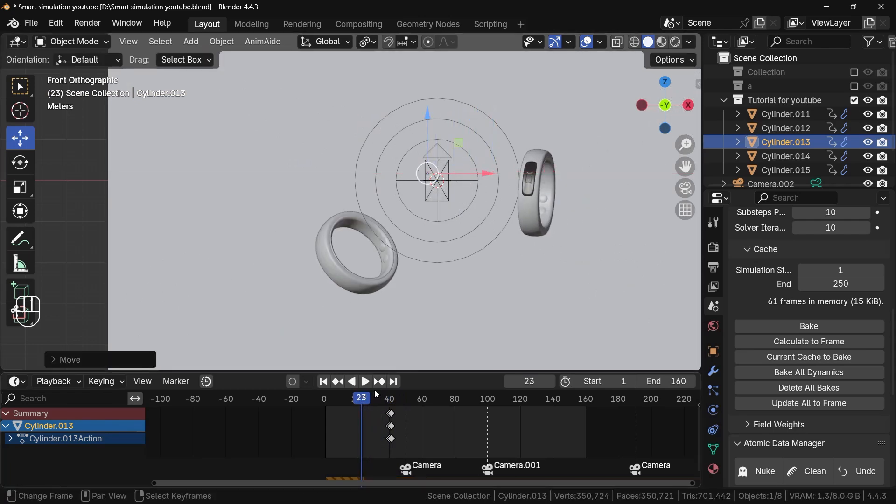
left_click(322, 381)
left_click(365, 381)
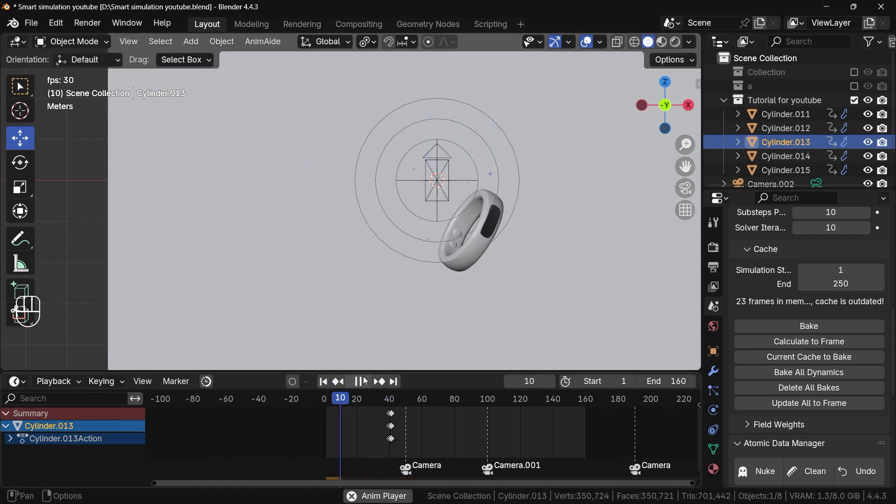
left_click(365, 381)
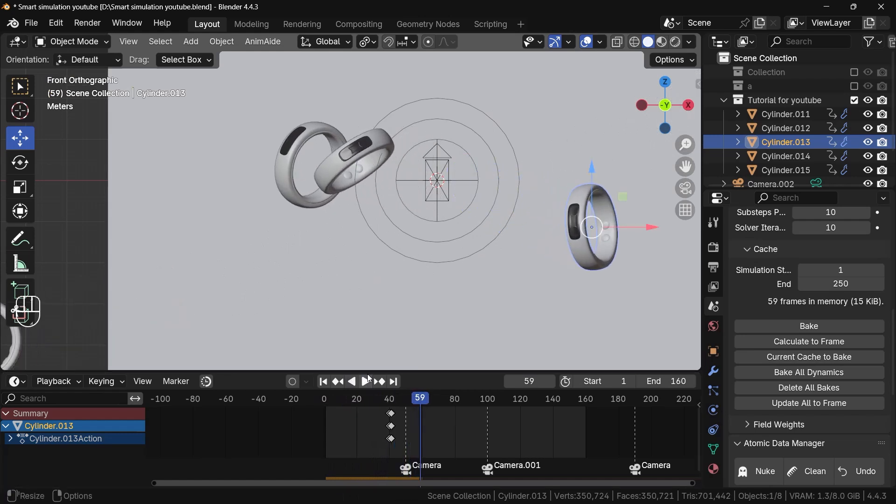
Replay the ring simulation from the first frame in perspective view and return to frame 1
left_click(324, 382)
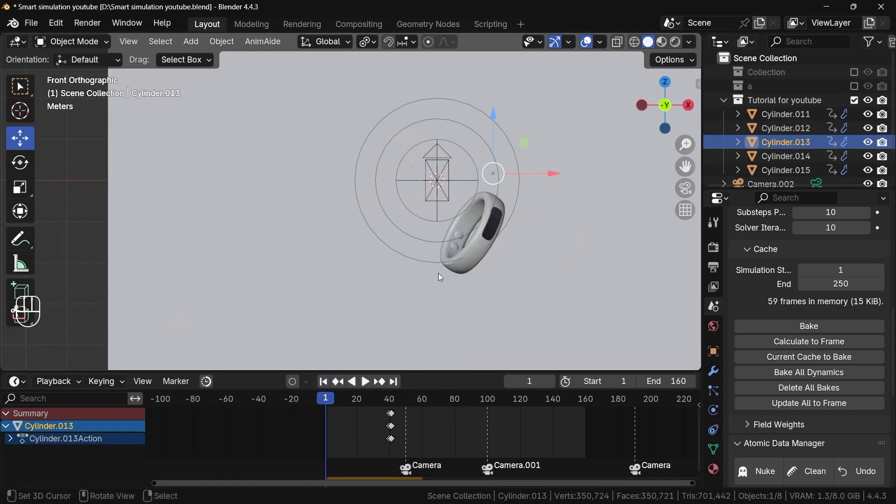
scroll(475, 250, "down", 5)
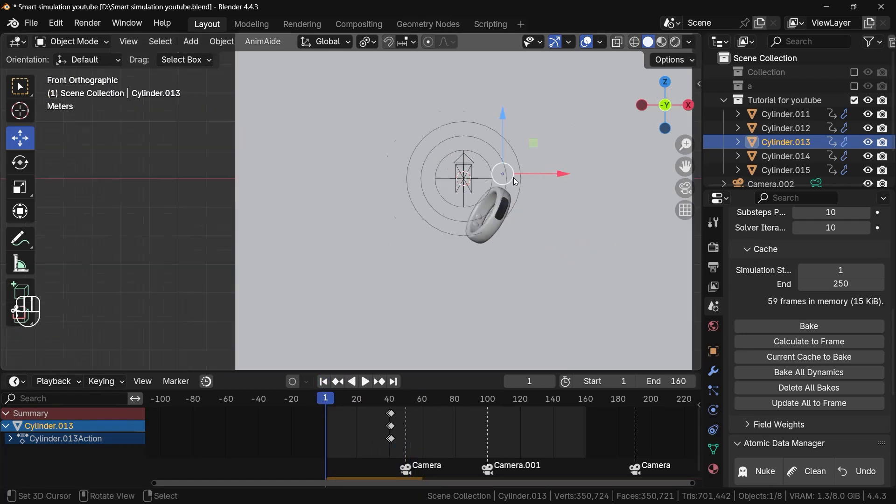
middle_click_drag(500, 173, 516, 219)
scroll(516, 219, "down", 6)
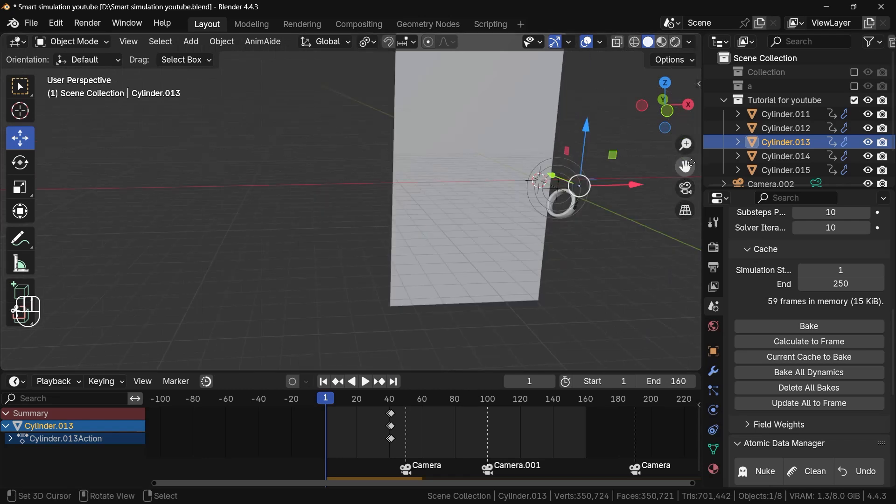
left_click_drag(684, 166, 573, 195)
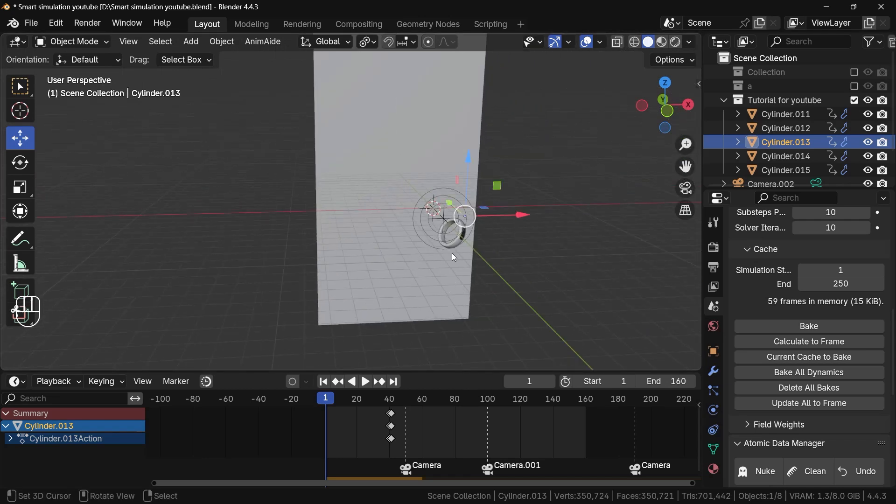
scroll(454, 257, "up", 2)
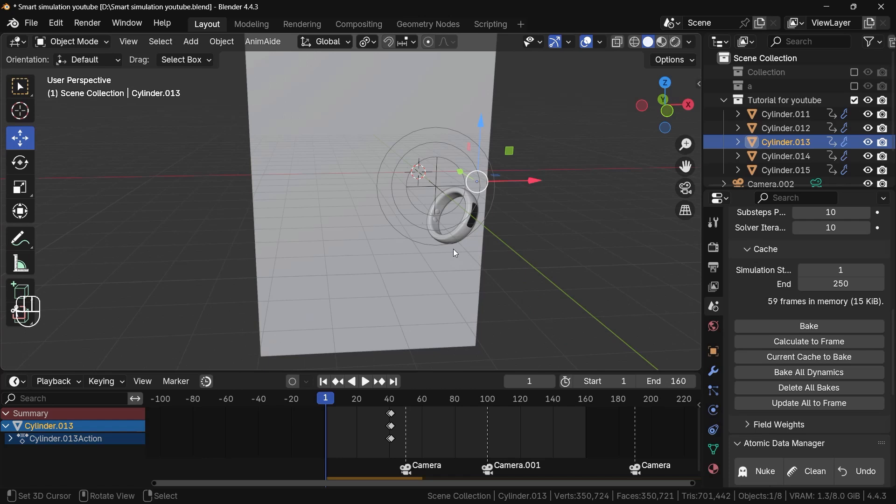
left_click(364, 382)
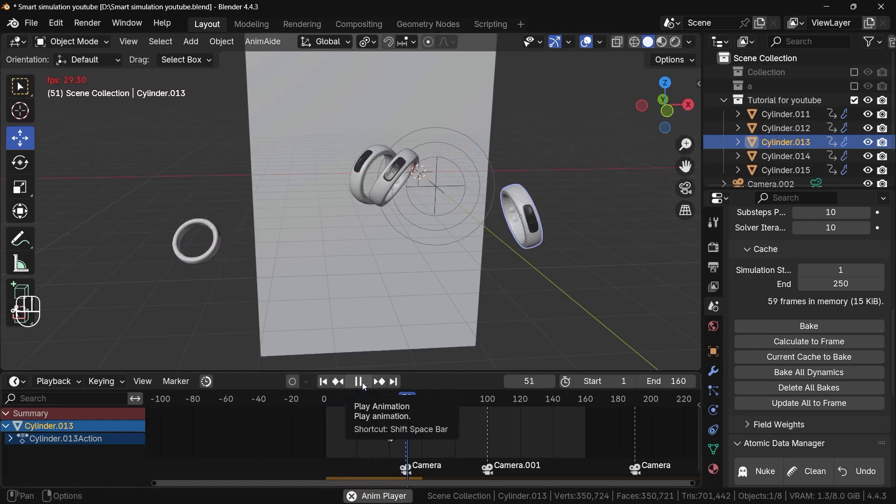
left_click(364, 382)
left_click(323, 382)
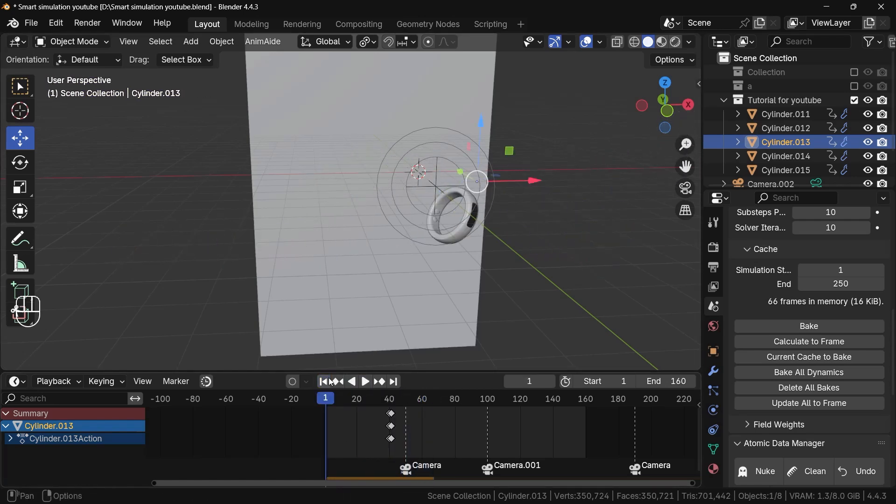
Select the force field and set its strength to -2 in its physics settings
left_click(487, 225)
left_click(497, 203)
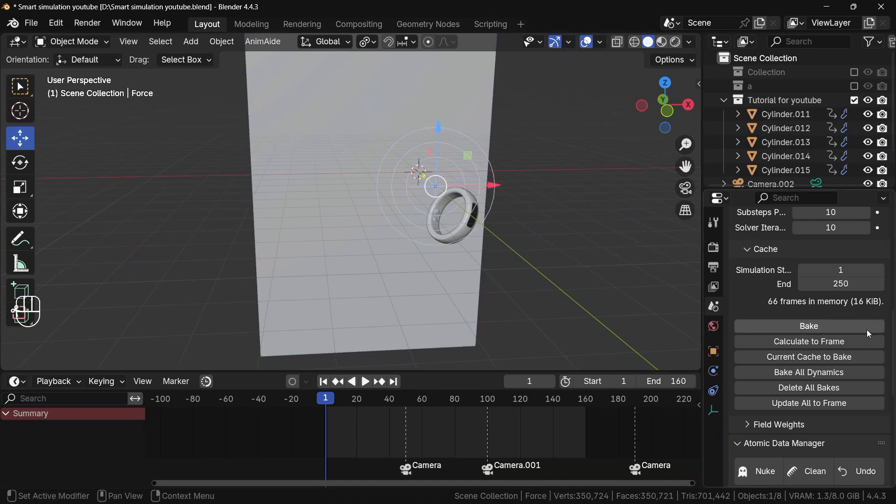
scroll(821, 335, "up", 8)
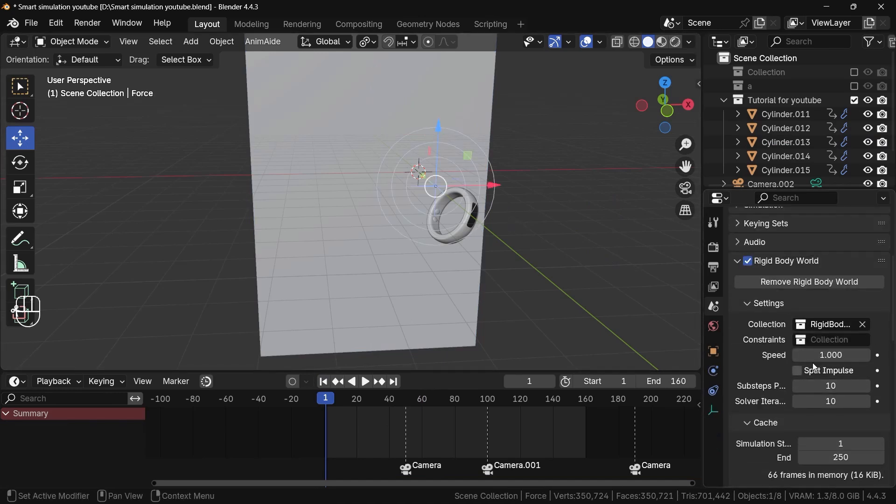
left_click(714, 372)
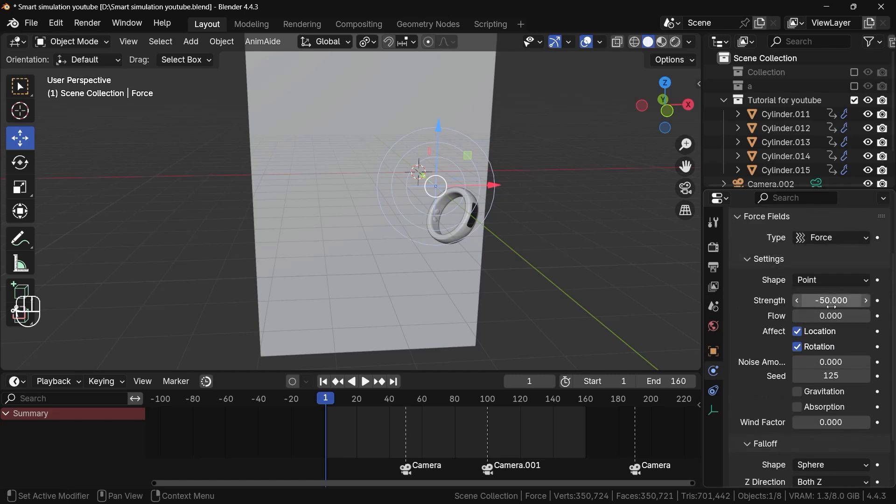
left_click(832, 303)
type("-2")
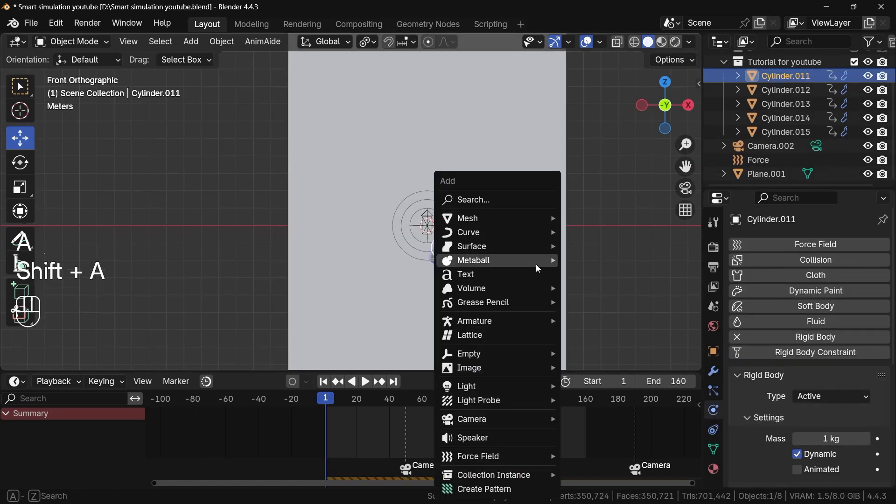
Add a cube mesh and move it about 3 m along the negative Y axis around the force field and ring
mouse_move(479, 232)
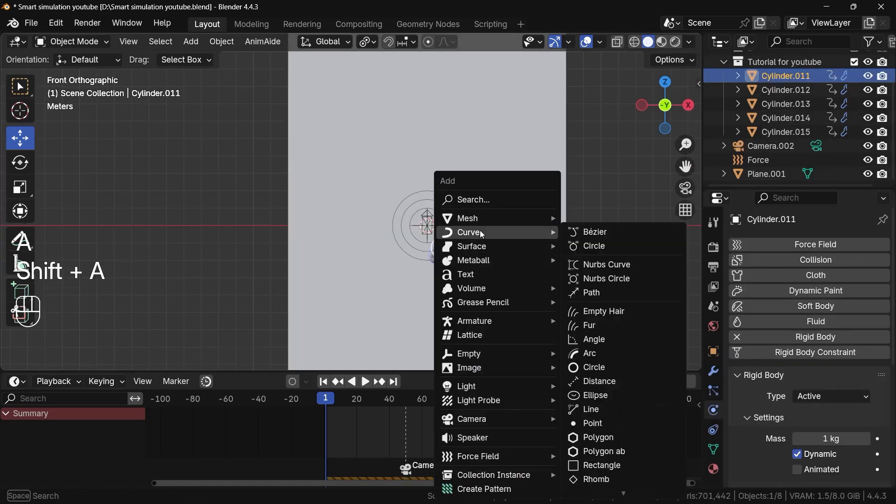
mouse_move(499, 217)
left_click(627, 250)
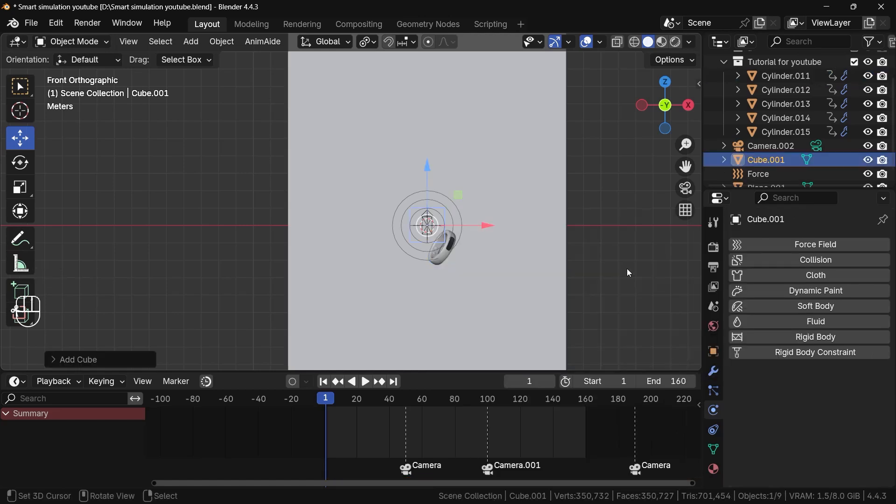
mouse_move(438, 217)
middle_mouse_down()
mouse_move(519, 270)
mouse_move(435, 210)
middle_mouse_up()
key("g")
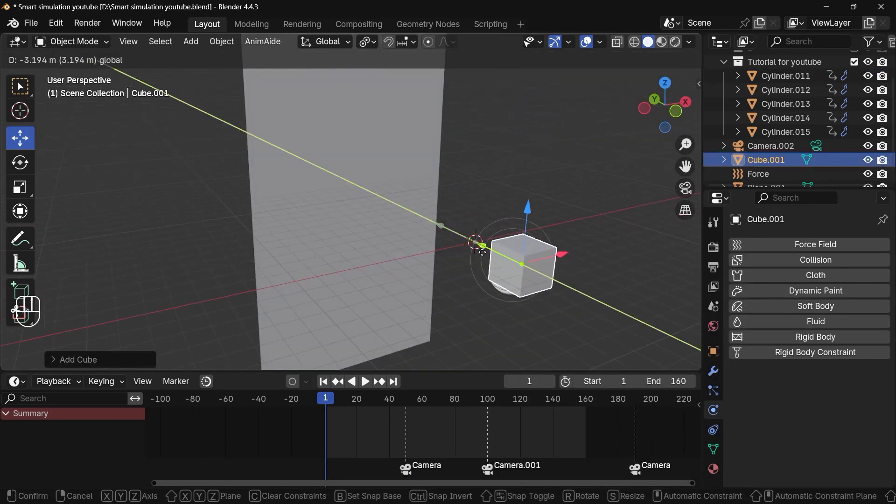
left_click(528, 329)
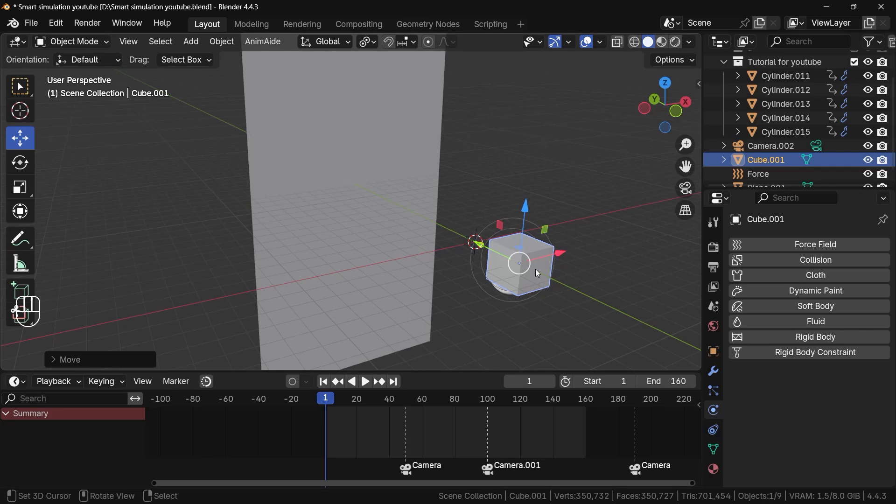
In front view, scale the cube by a factor of 5 on all axes
left_click(669, 115)
key("KP_Decimal")
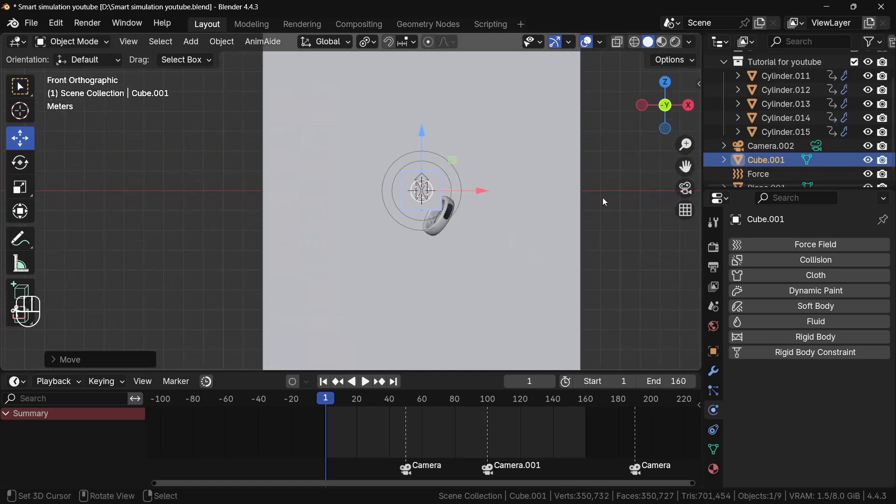
key("s")
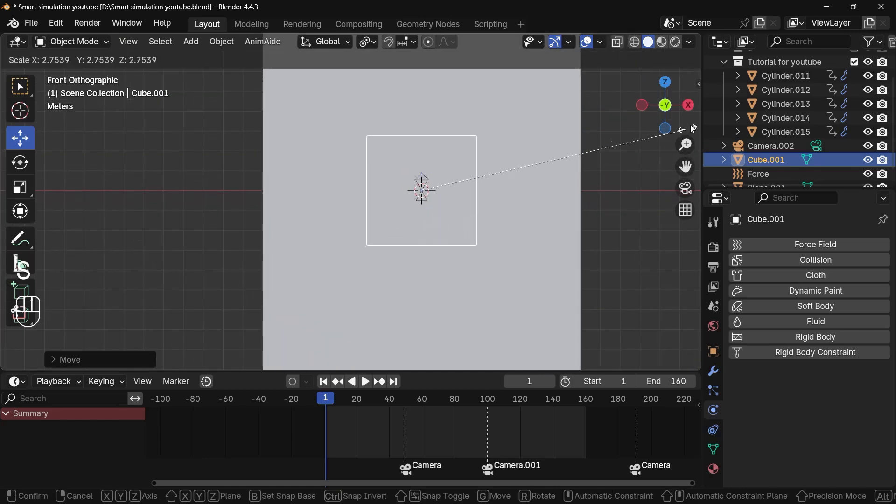
left_click(46, 369, "ctrl")
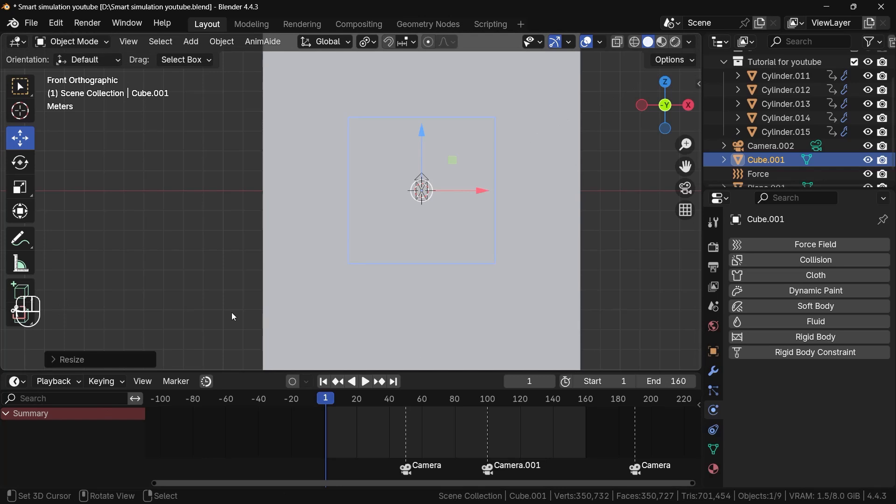
left_click(113, 361)
left_click(191, 280)
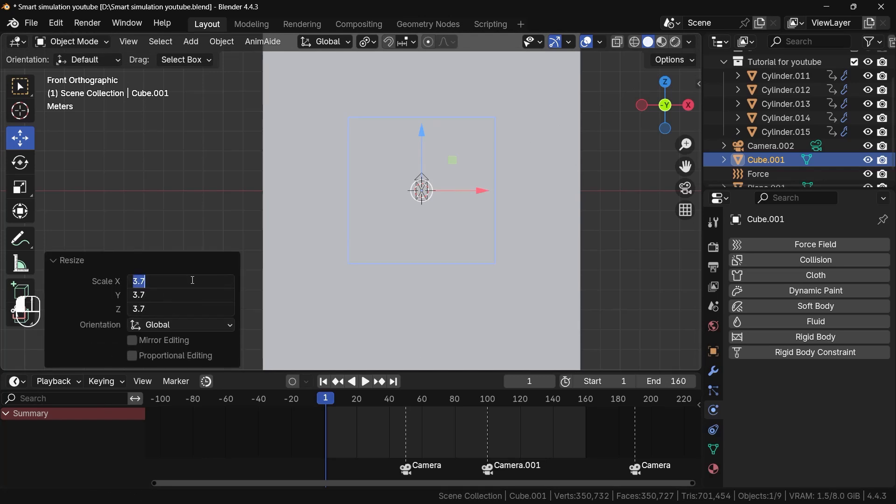
key("BackSpace")
key("BackSpace")
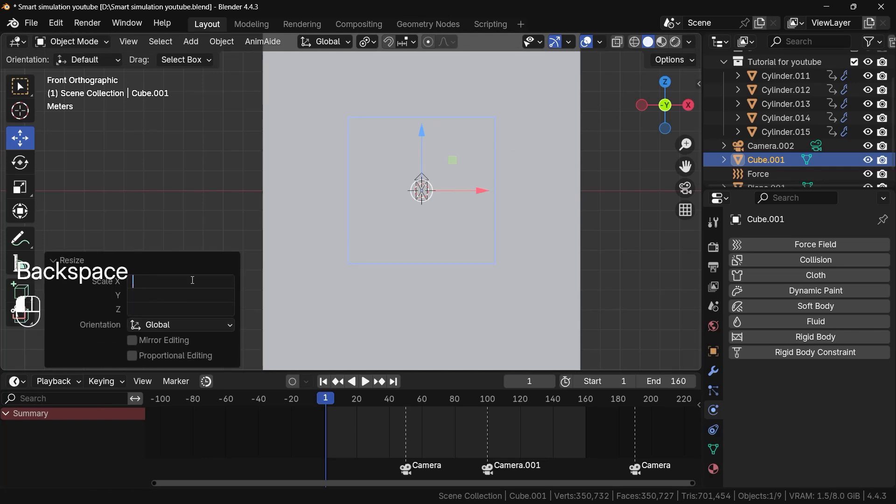
type("5")
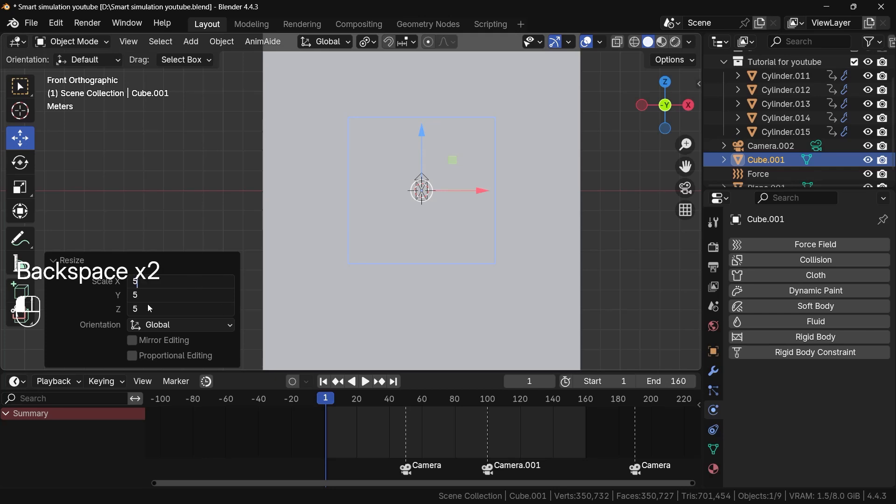
key("Return")
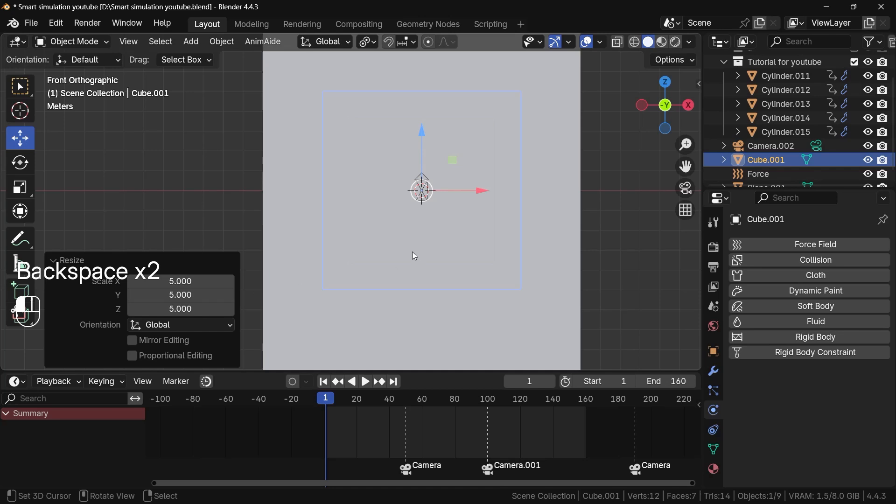
Set the cube's Z resize factor to 10, using X-ray to check that it encloses the rings
key("alt+z")
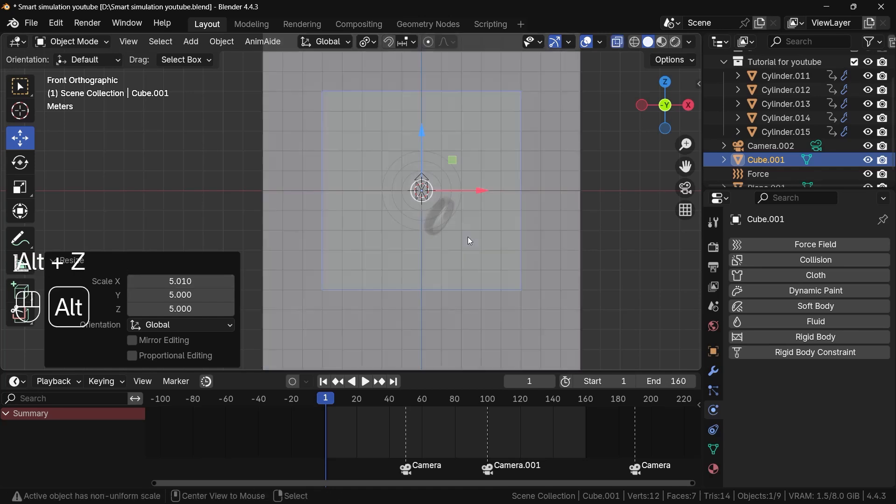
left_click(184, 309)
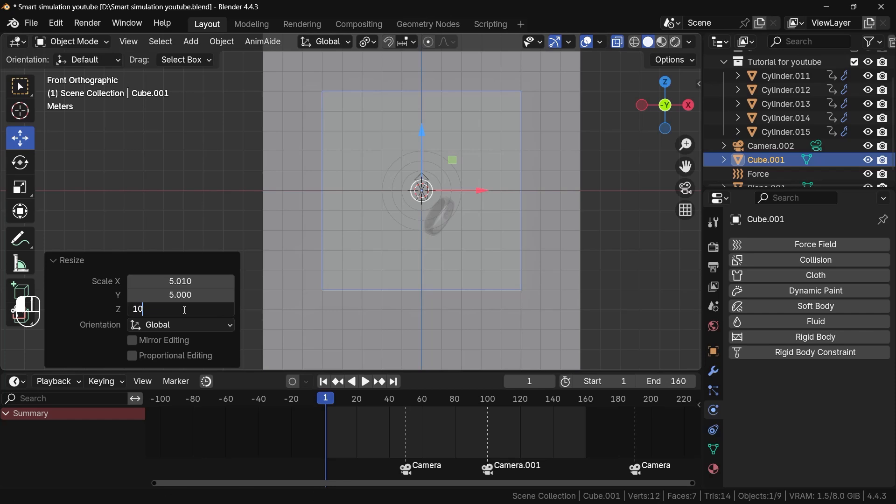
type("10")
key("Return")
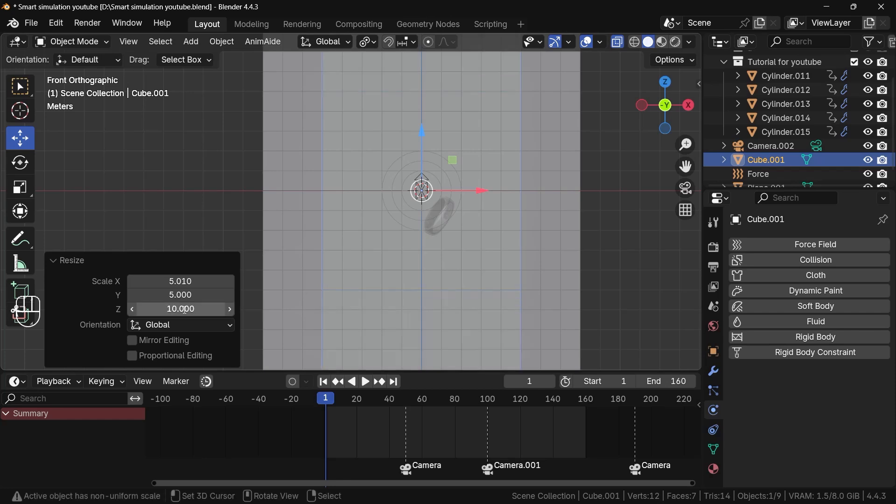
left_click(100, 260)
scroll(420, 279, "down", 4)
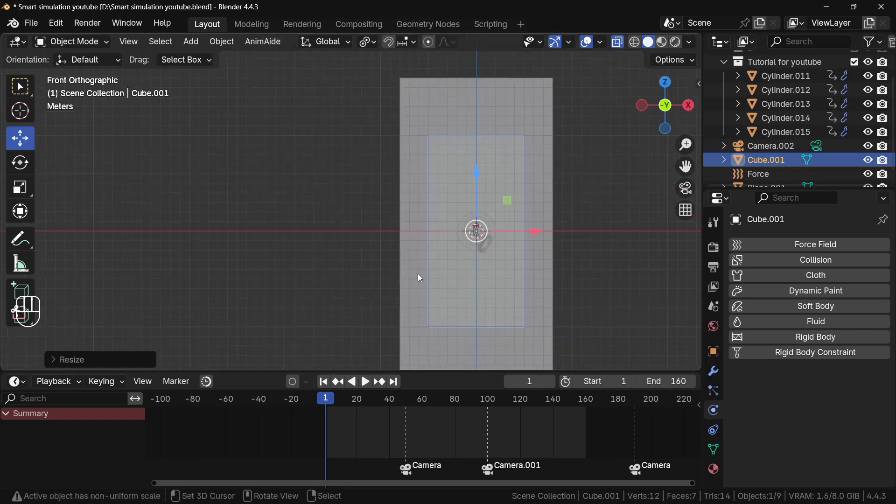
middle_click_drag(420, 278, 495, 257)
left_click(662, 98)
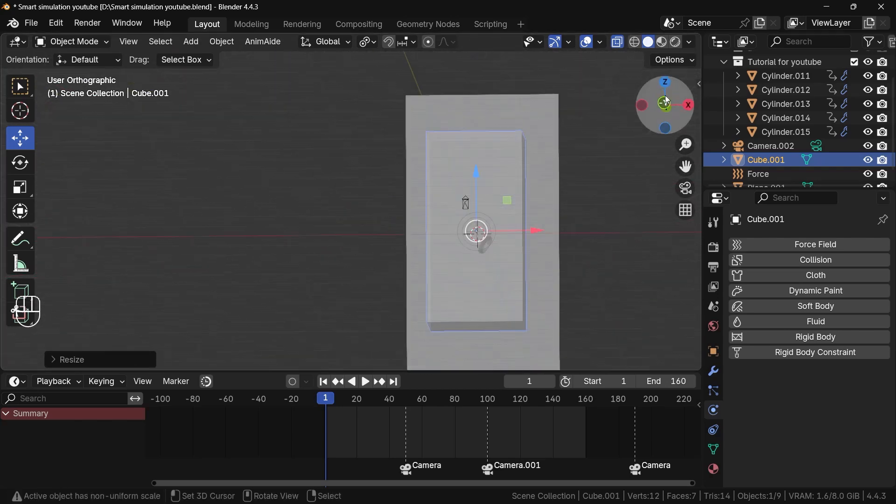
scroll(601, 232, "up", 3)
key("alt+z")
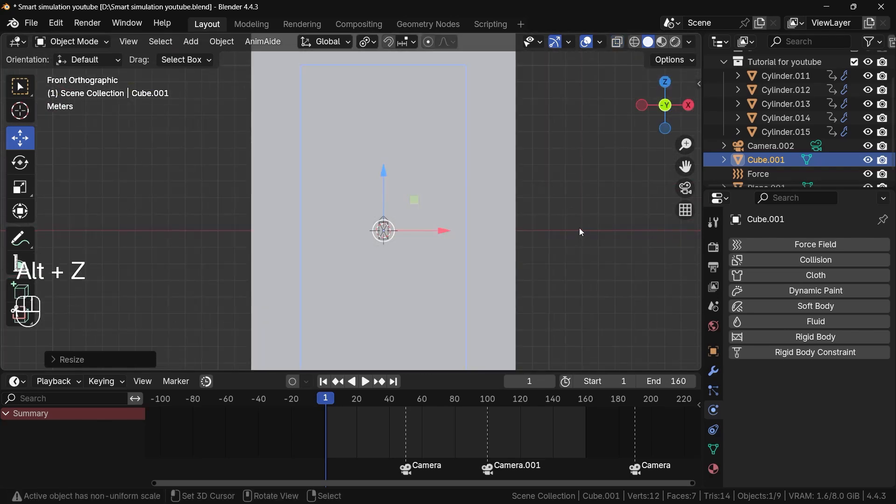
Display the cube as bounds in the viewport and review its viewport display settings
key("p")
left_click(538, 225)
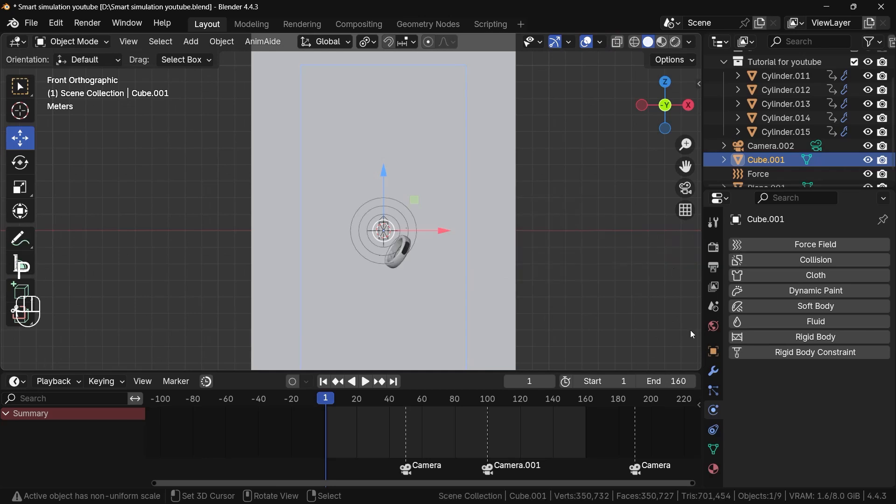
left_click(714, 352)
scroll(764, 415, "down", 12)
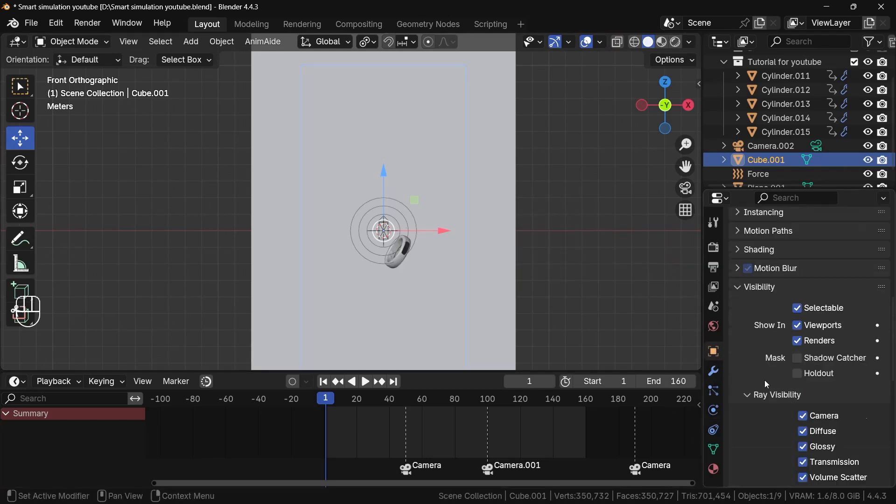
scroll(771, 336, "down", 5)
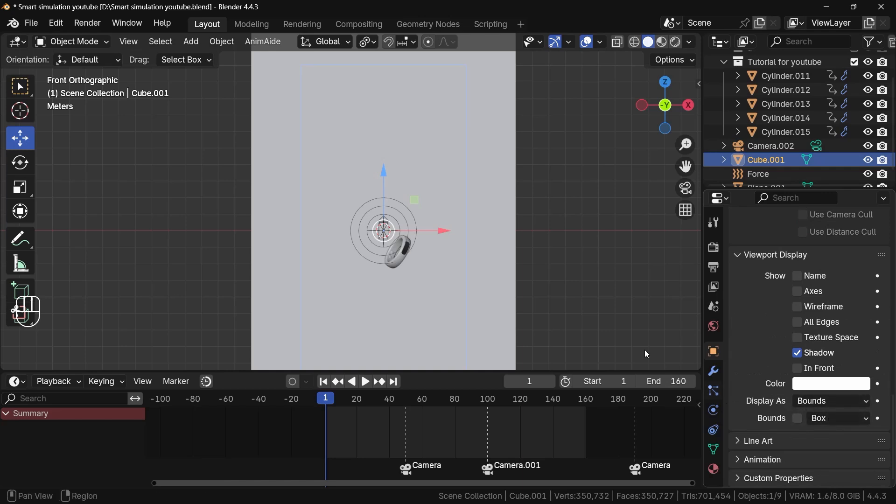
right_click(799, 419)
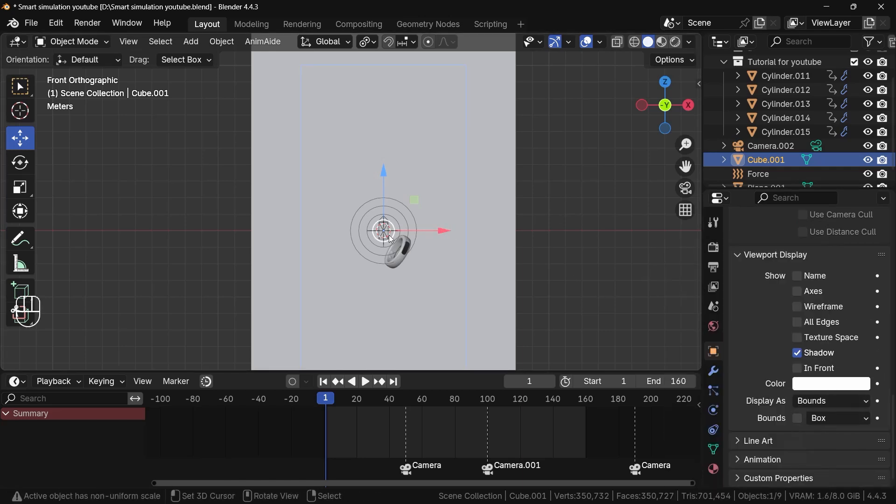
middle_click_drag(390, 239, 503, 280)
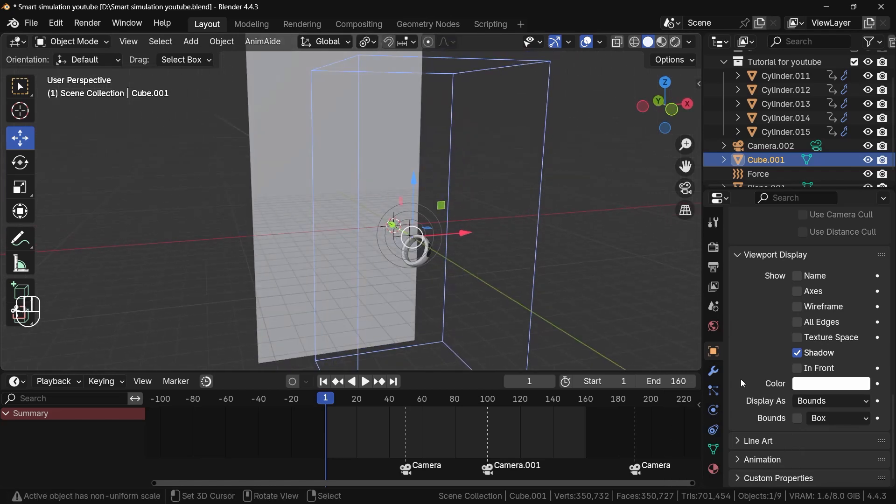
Preview the simulation with the cube in place, return to frame 1 and add an active rigid body to the cube
left_click(713, 409)
left_click(366, 381)
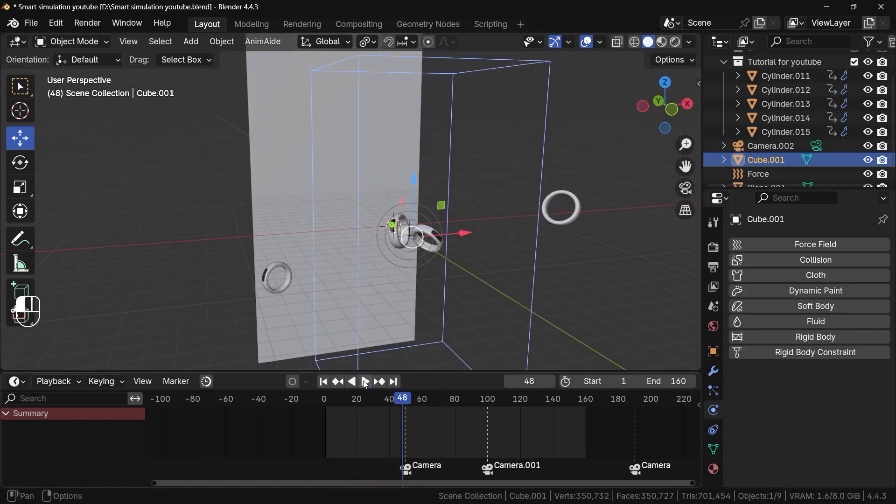
left_click(324, 381)
left_click(858, 337)
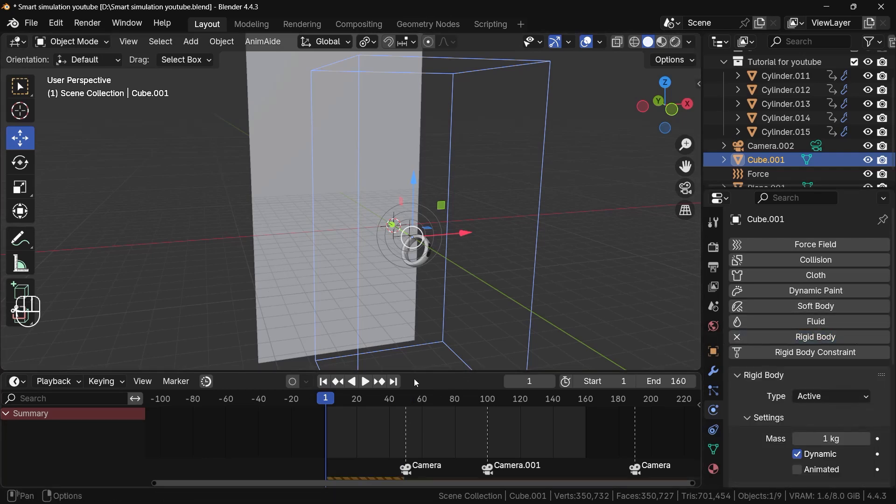
Preview the simulation twice with the cube as an active rigid body, returning to frame 1 each time
left_click(366, 382)
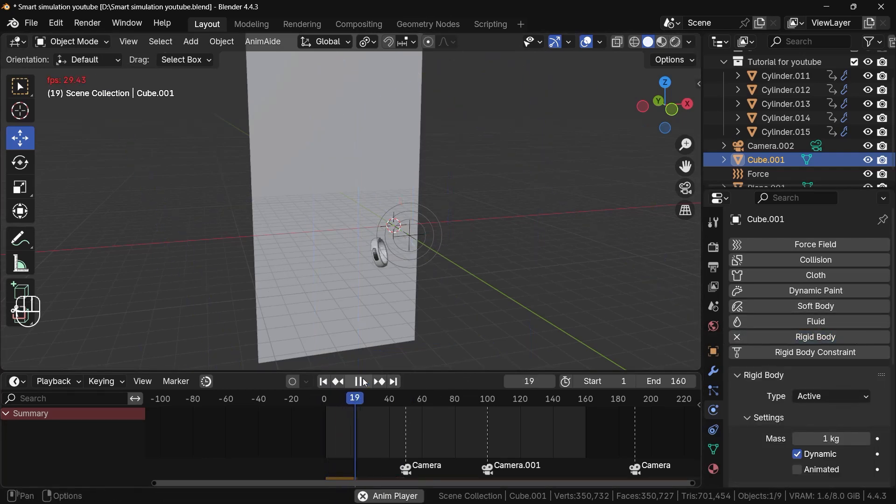
left_click(365, 382)
left_click(324, 382)
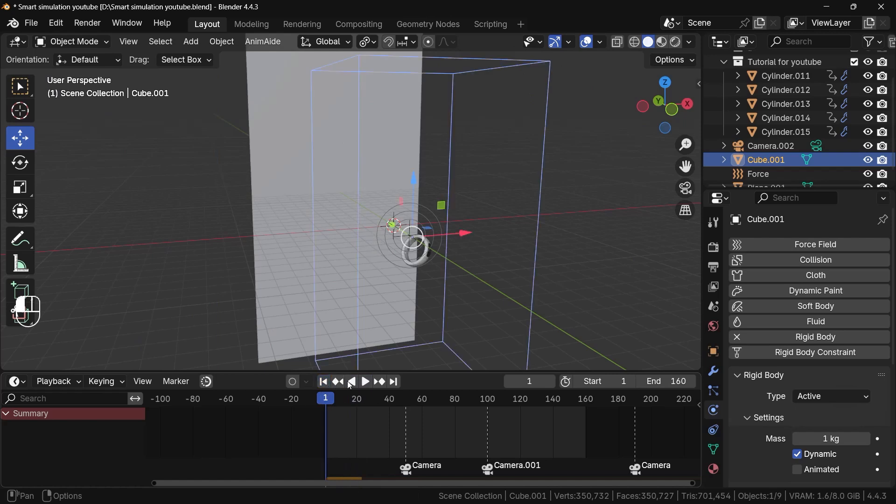
left_click(367, 384)
left_click(366, 382)
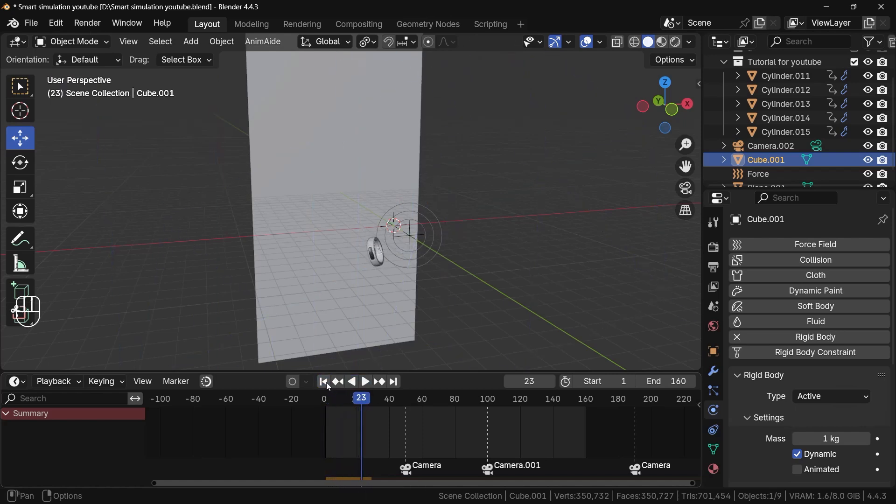
left_click(327, 385)
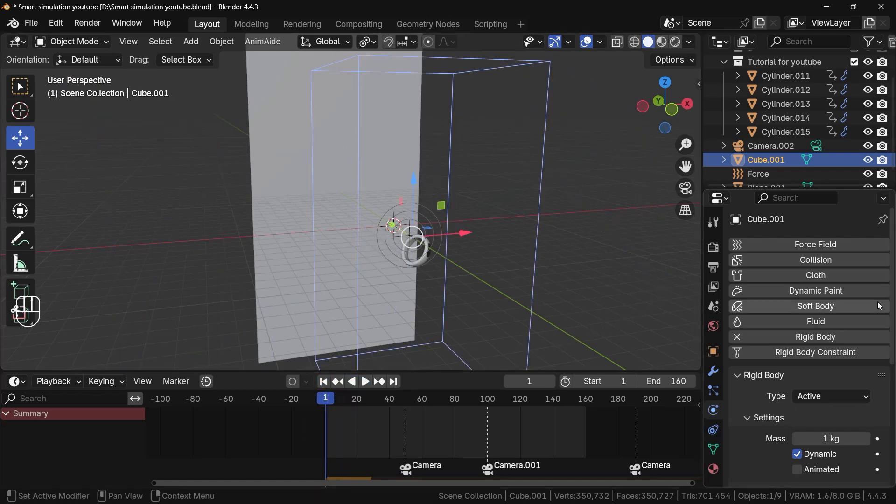
Change the cube's rigid body type to Passive
scroll(835, 313, "down", 5)
left_click(830, 284)
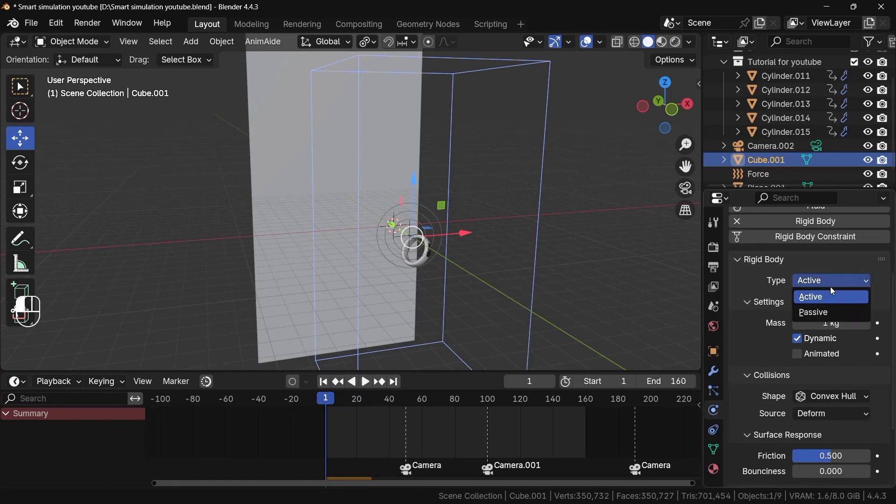
left_click(838, 314)
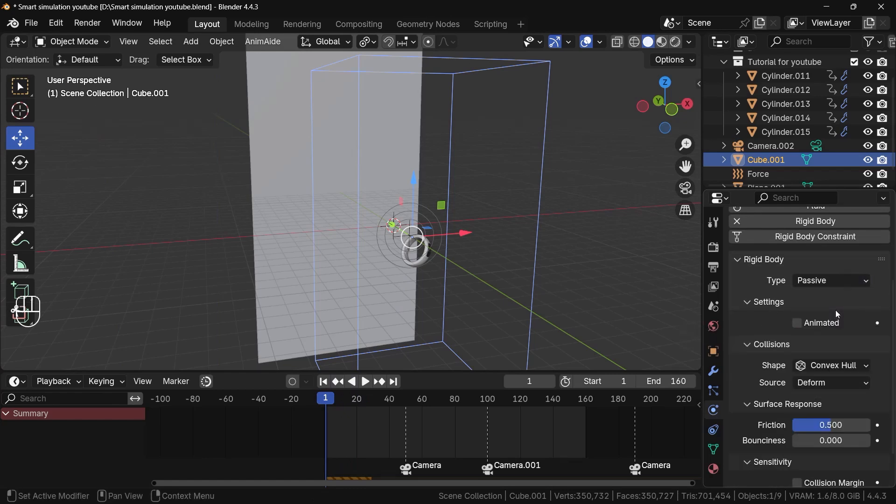
Play the simulation with the passive cube, check where the rings travel, and return to frame 1
left_click(365, 382)
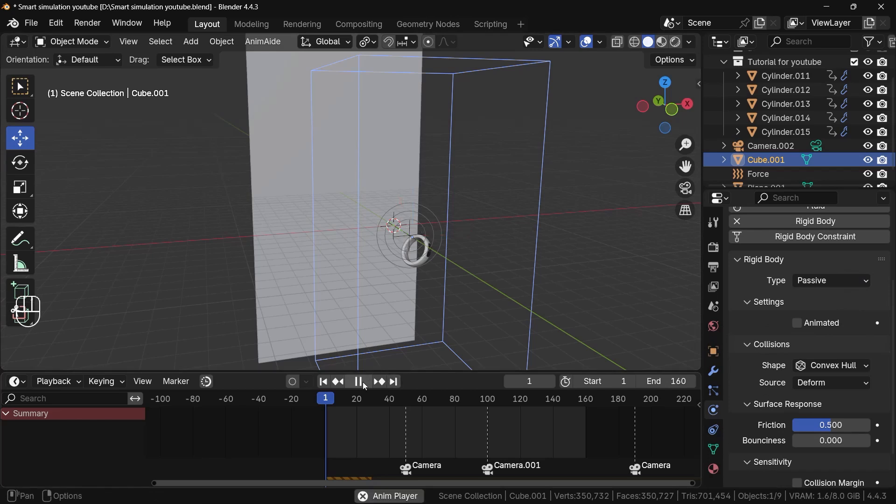
left_click(359, 382)
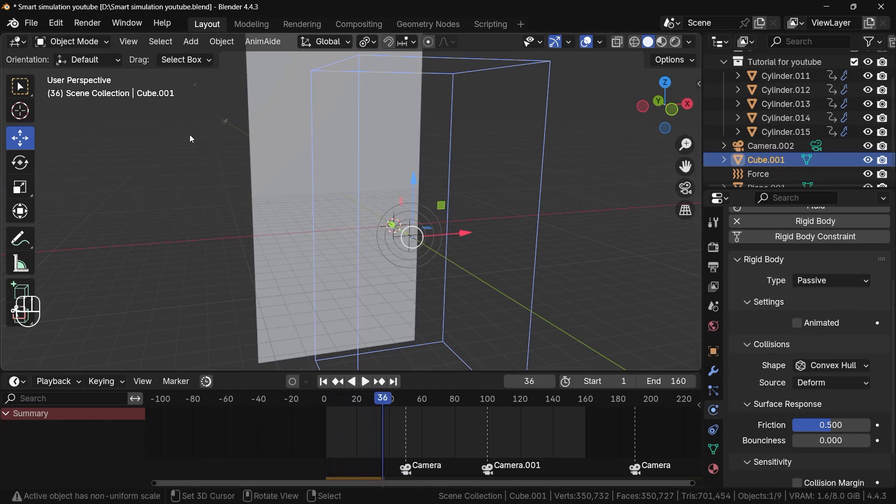
scroll(219, 120, "up", 5)
scroll(223, 120, "up", 1)
scroll(236, 128, "down", 6)
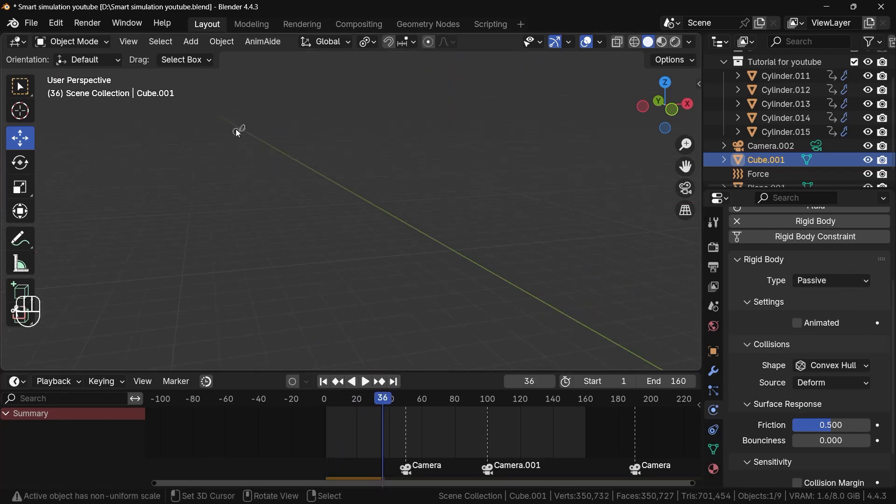
left_click(367, 383)
left_click(367, 383)
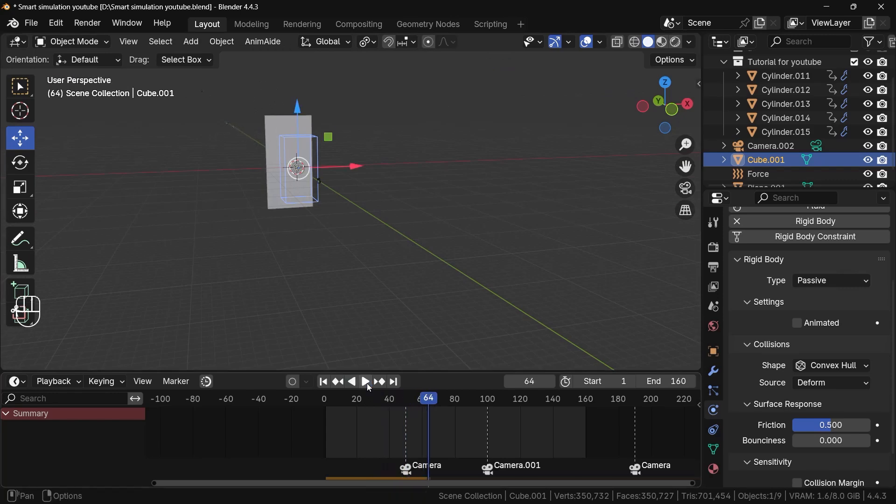
left_click(325, 382)
scroll(278, 168, "up", 5)
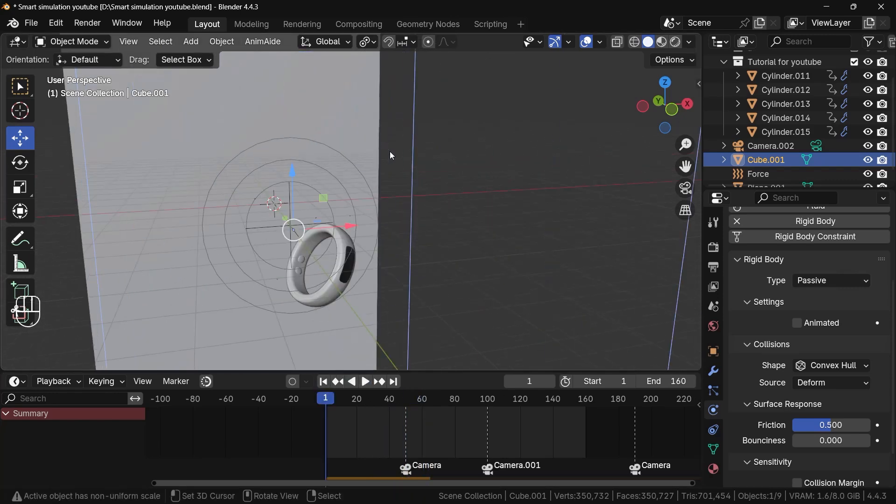
Try the Box collision shape on the cube, preview the simulation, and return to frame 1
scroll(851, 379, "down", 2)
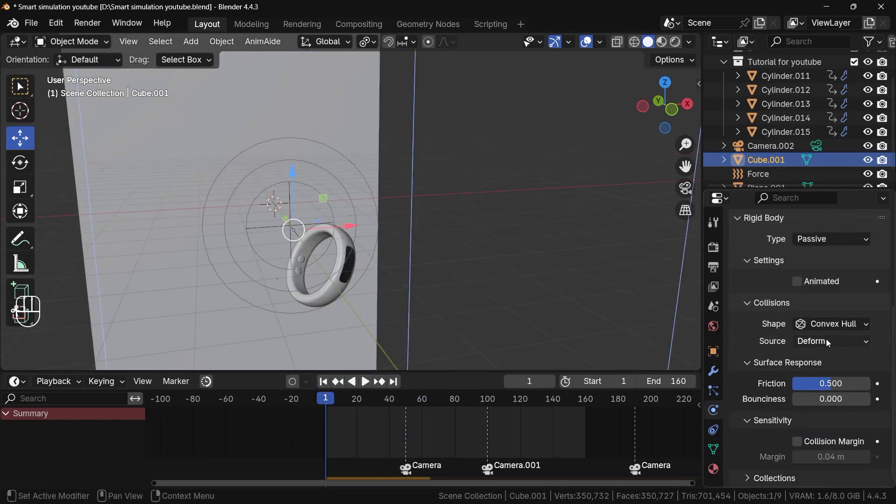
left_click(846, 325)
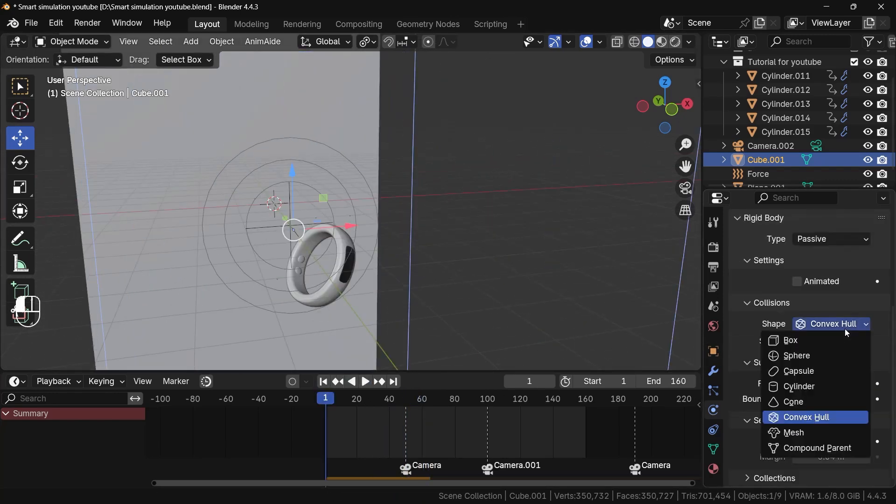
left_click(821, 340)
scroll(378, 254, "down", 5)
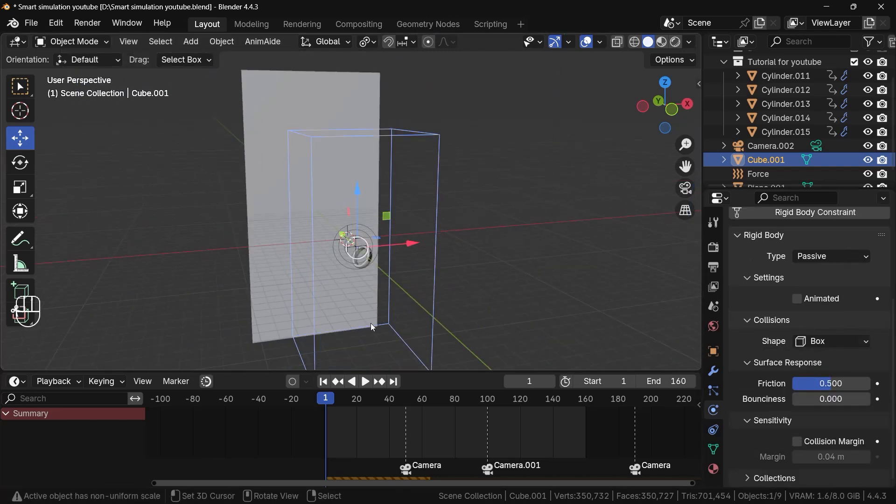
left_click(366, 382)
left_click(368, 384)
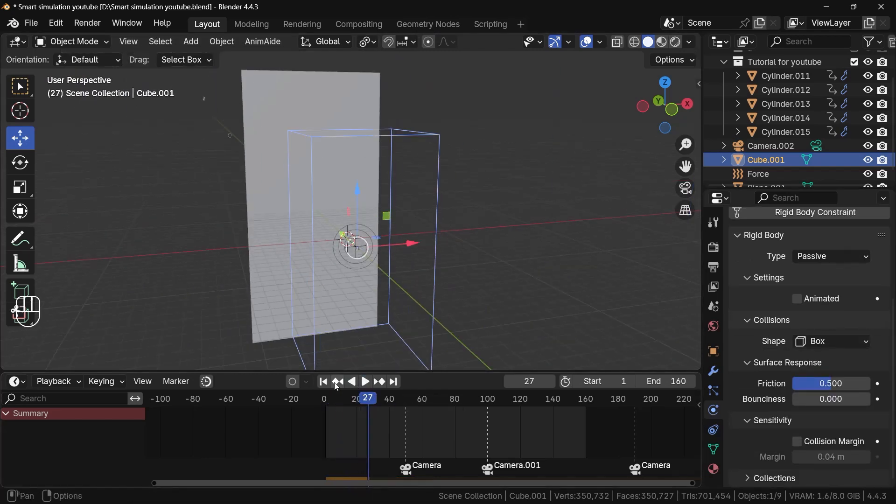
left_click(323, 382)
Set the cube's collision shape to Mesh and play the simulation to check that it contains the rings
left_click(824, 343)
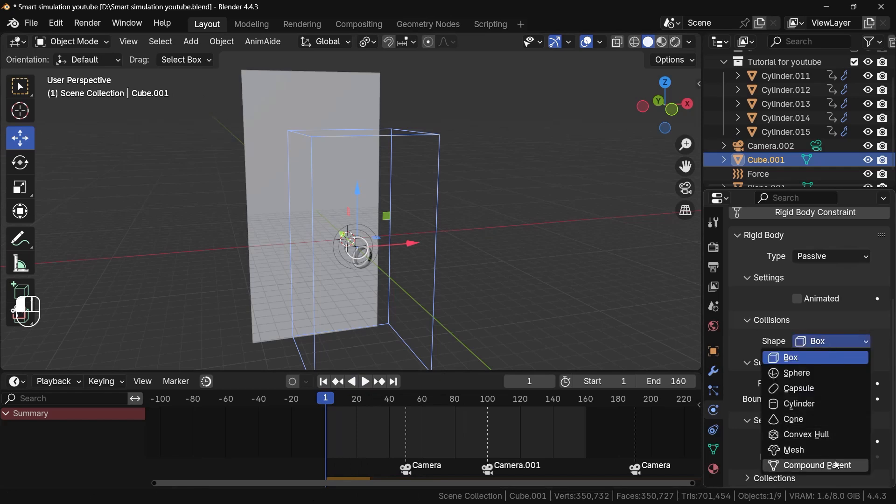
left_click(853, 449)
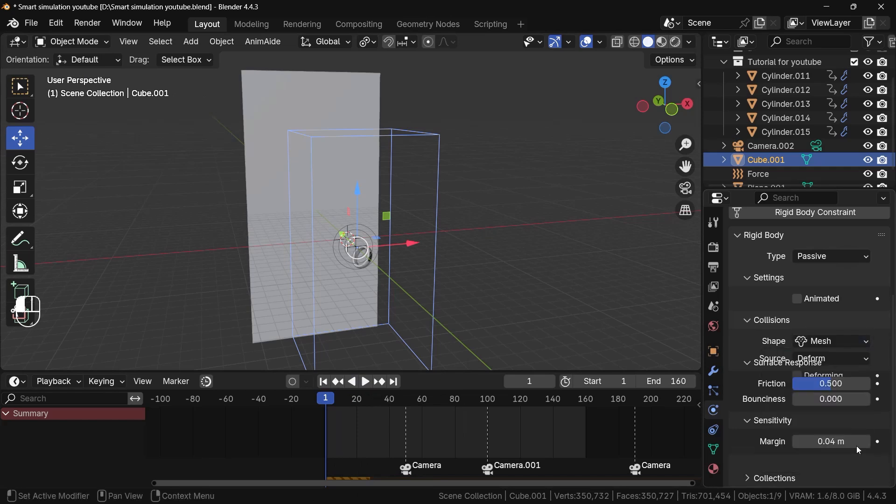
left_click(368, 384)
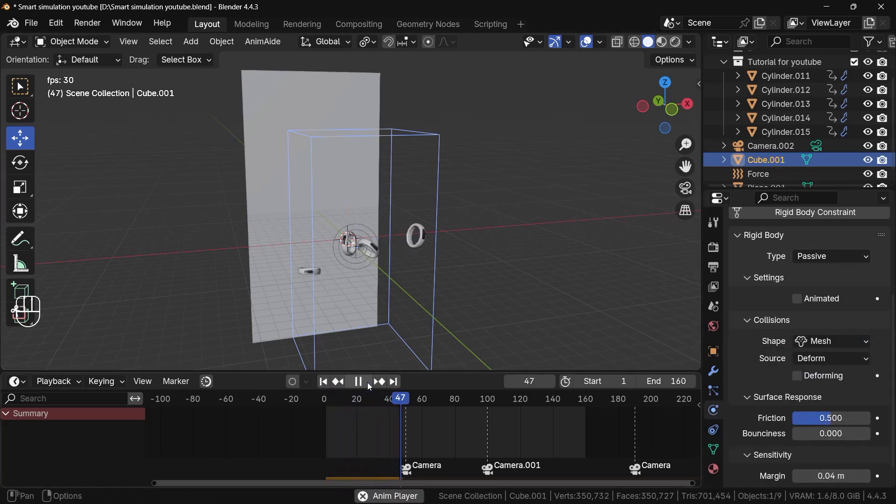
left_click(367, 382)
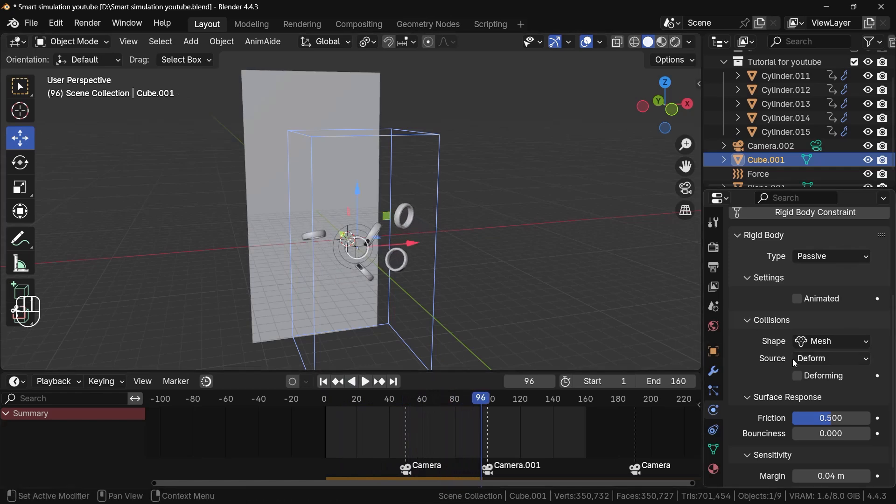
Set the cube's rigid body collision margin to 0.5 m
scroll(795, 363, "down", 1)
left_click(819, 457)
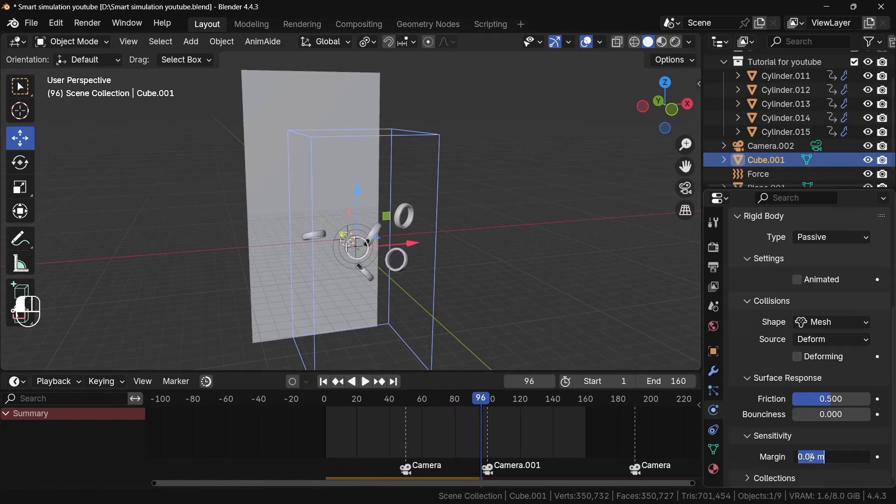
left_click(811, 457)
left_click(859, 380)
left_click(819, 456)
left_click(818, 457)
key("Return")
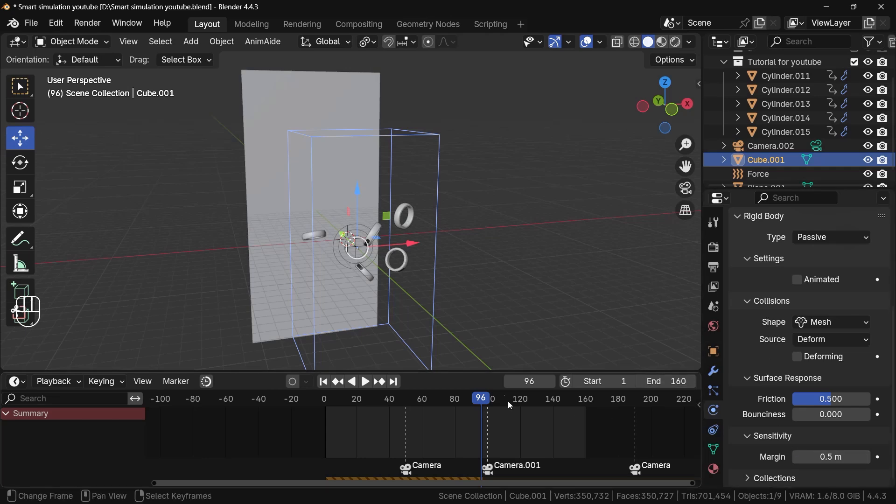
Replay the simulation from frame 1 to check the new collision margin
left_click(323, 381)
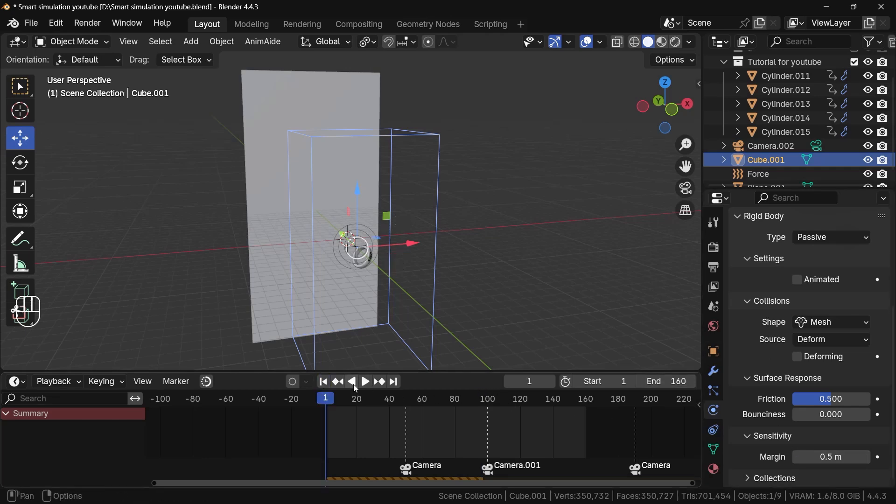
left_click(365, 382)
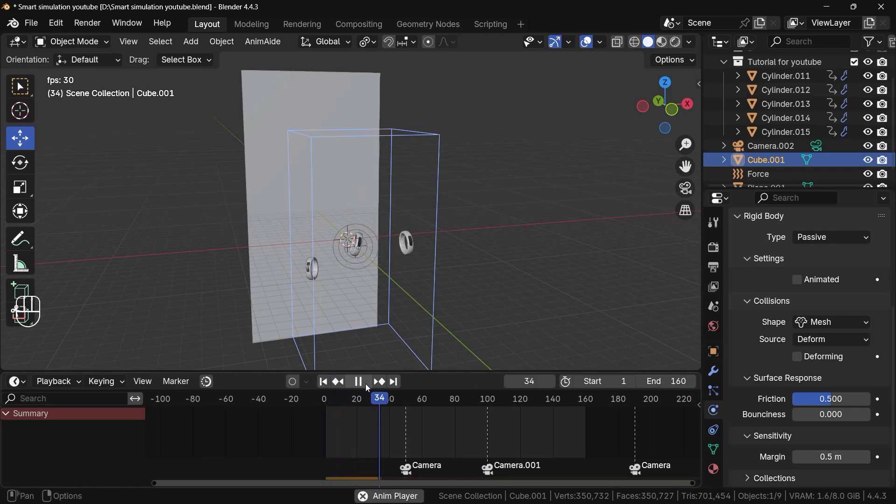
left_click(366, 381)
Set the cube's bounciness to 1, replay the simulation from the start, and return to frame 1
left_click_drag(824, 414, 868, 414)
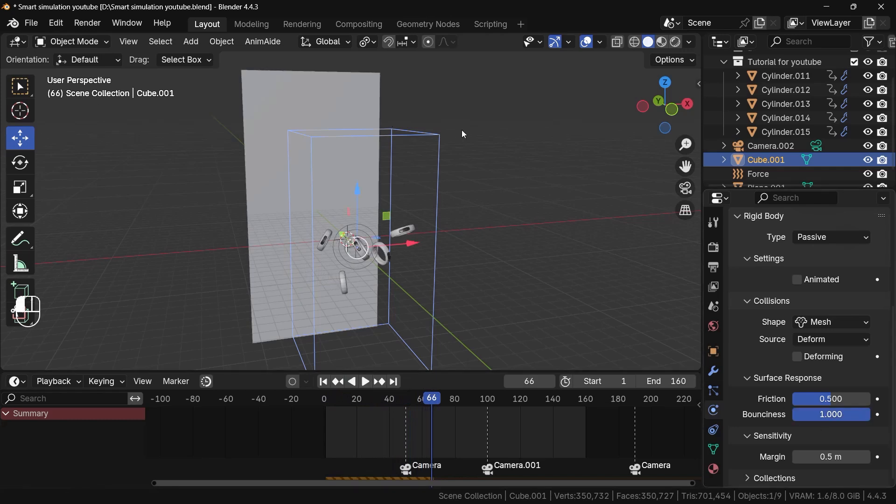
left_click(323, 383)
left_click(368, 381)
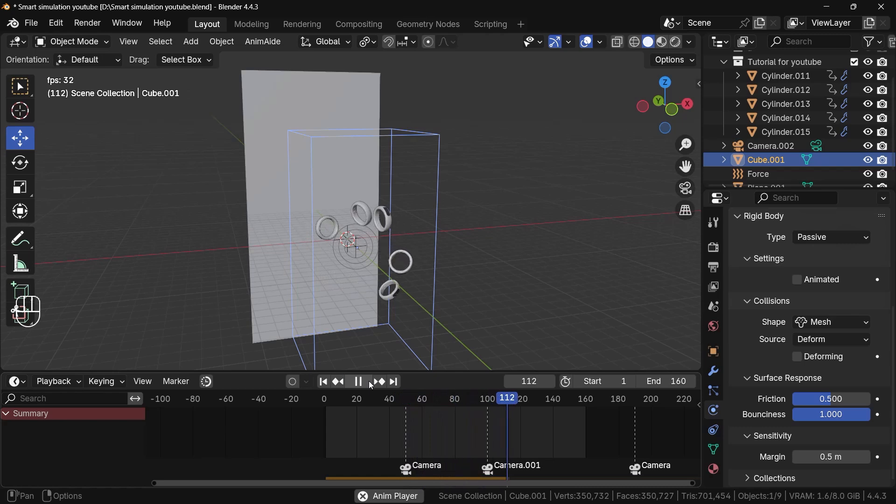
left_click(369, 381)
left_click(323, 381)
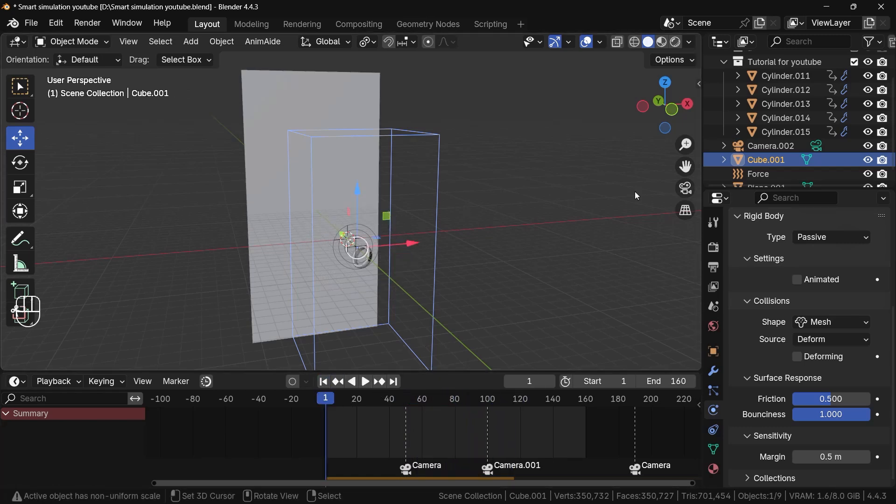
Play the simulation in front view and scrub the timeline to frame 41 to examine how the rings appear
left_click(672, 111)
scroll(382, 281, "up", 4)
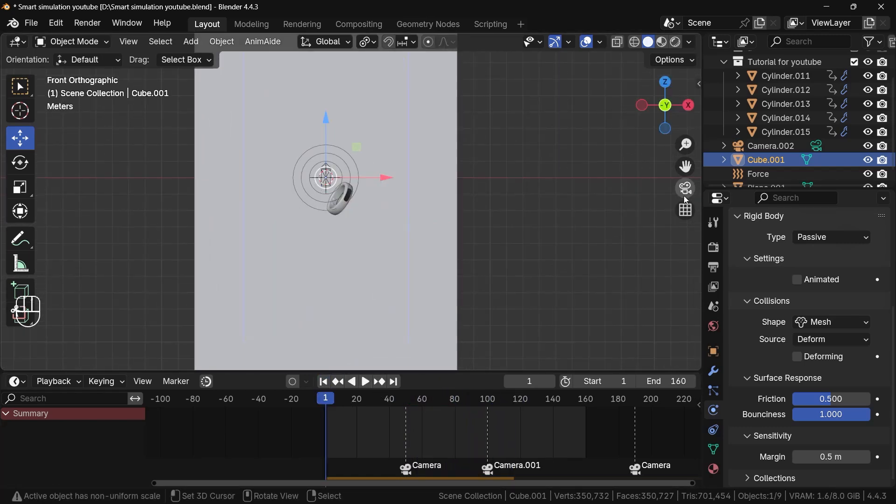
middle_click_drag(382, 281, 398, 352, "shift")
left_click(365, 382)
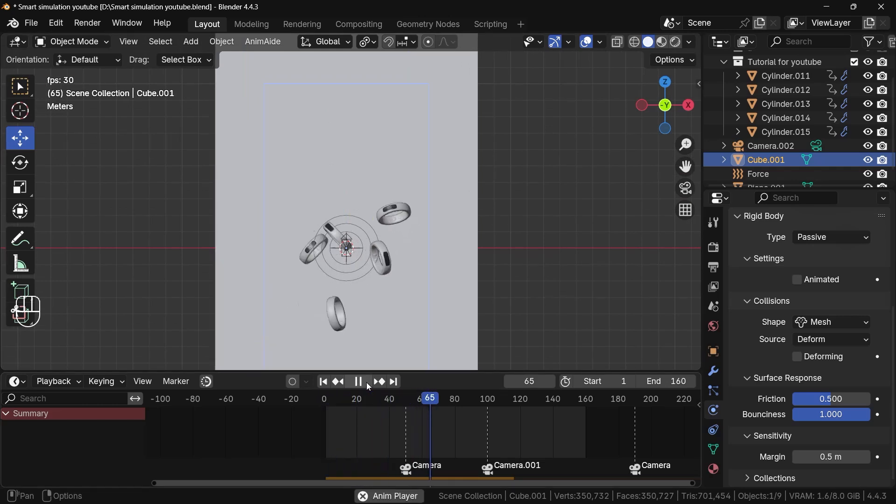
left_click(365, 382)
scroll(354, 353, "up", 3)
key("space")
mouse_move(380, 417)
left_mouse_down()
mouse_move(351, 411)
mouse_move(389, 418)
left_mouse_up()
key("space")
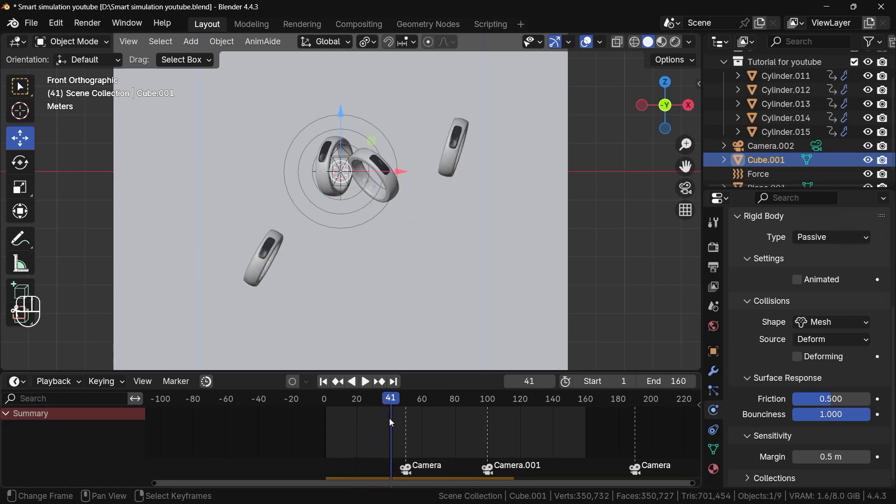
Select the ring Cylinder.013 beside the force field's centre and move its keyframes earlier, to about frame 36
left_click(387, 184)
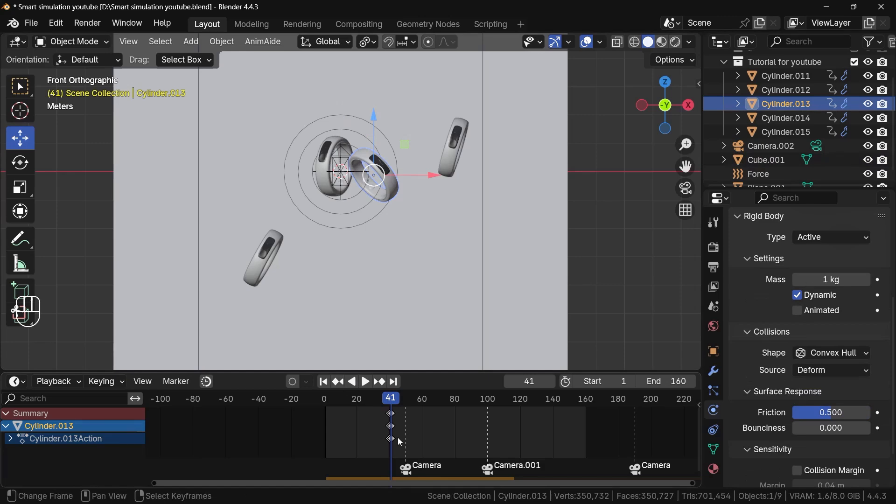
mouse_move(368, 195)
middle_mouse_down()
mouse_move(377, 264)
mouse_move(372, 209)
middle_mouse_up()
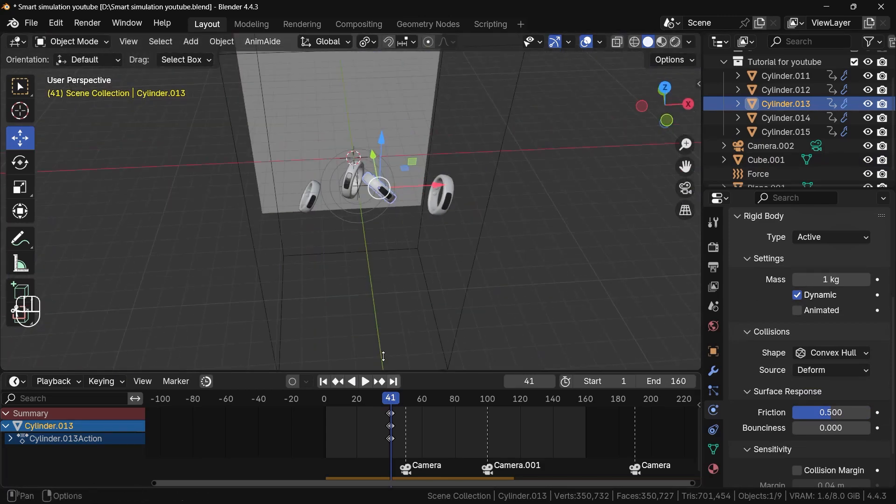
left_click(351, 191)
left_click(381, 188)
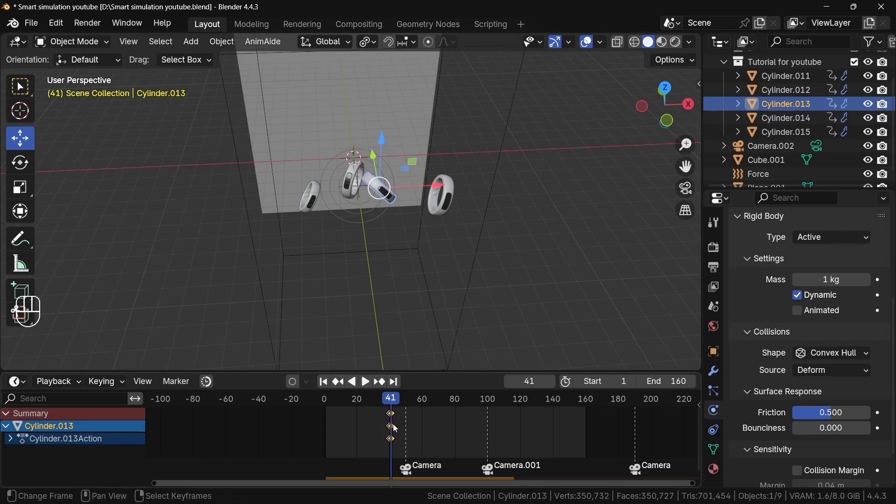
left_click_drag(393, 423, 387, 430)
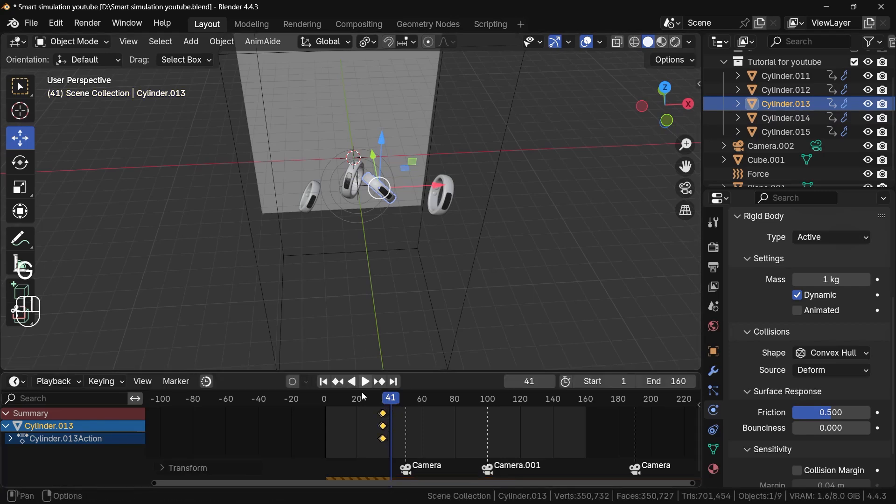
Replay the simulation from frame 1 in a closer front view to check the retimed ring Cylinder.013
key("shift+Left")
left_click(667, 120)
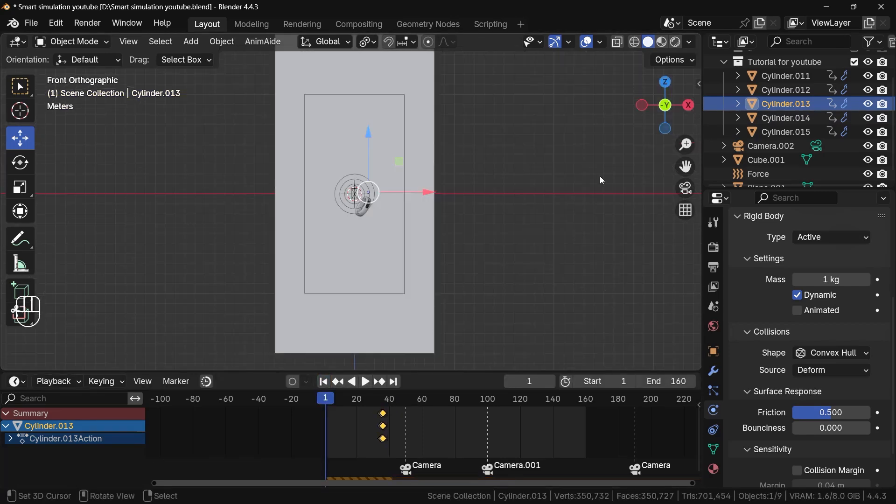
scroll(346, 253, "up", 6)
left_click_drag(686, 166, 685, 255)
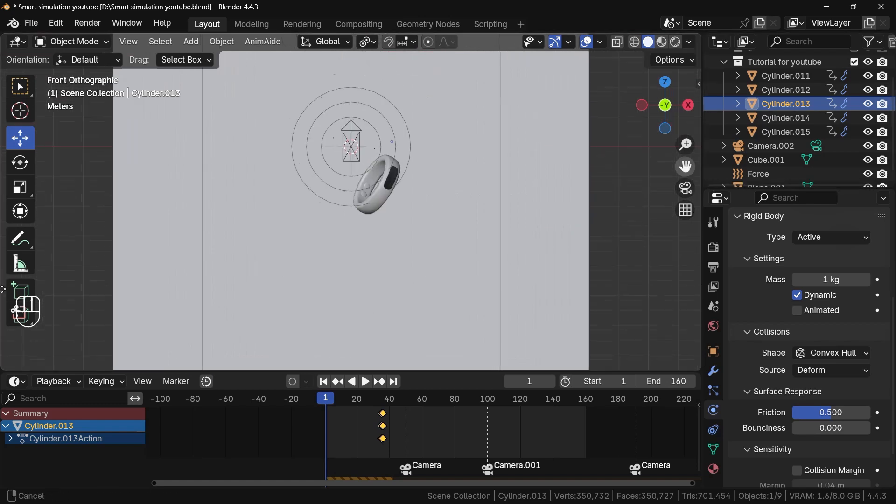
left_click_drag(3, 289, 13, 309)
middle_click_drag(37, 338, 42, 345, "shift")
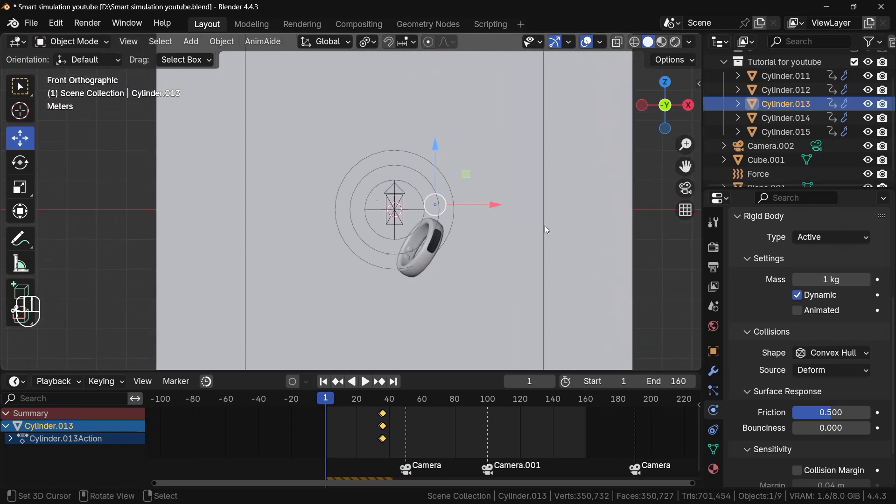
left_click(365, 381)
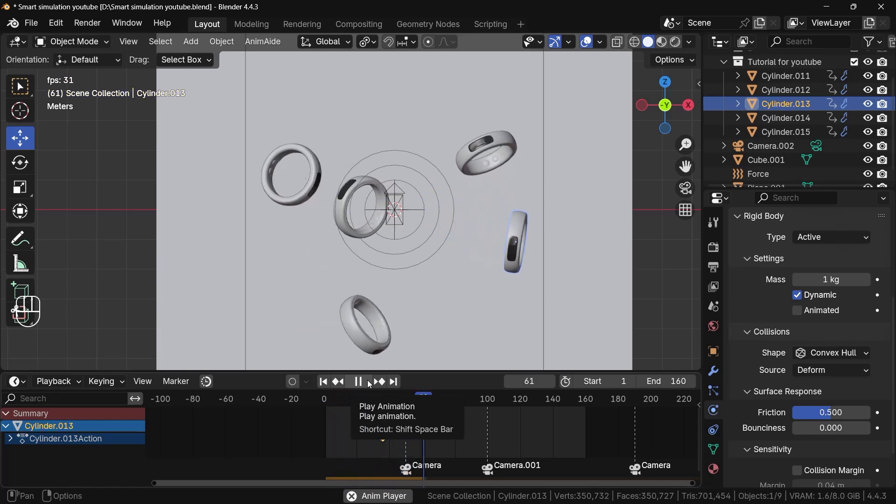
left_click(367, 379)
At frame 50, select the ring Cylinder.012 beside the force field's centre and shift it along the X axis
left_click_drag(392, 402, 405, 415)
left_click(385, 225)
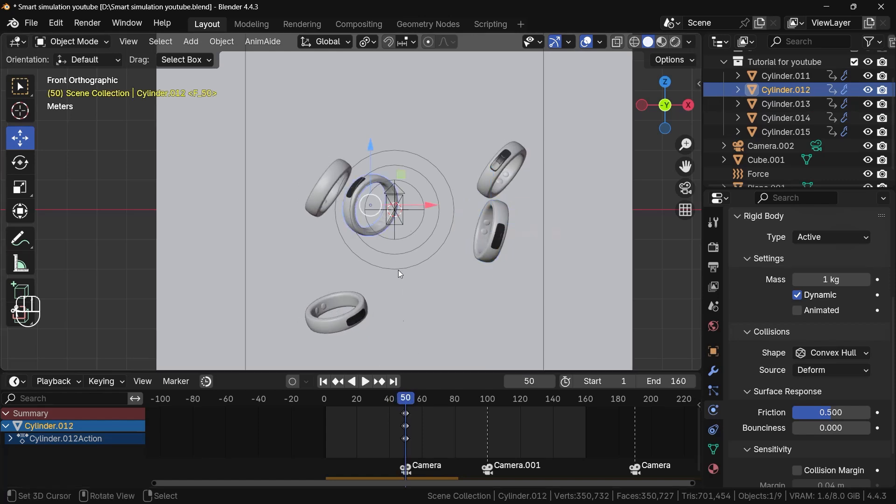
left_click_drag(432, 211, 373, 206)
middle_click_drag(373, 200, 390, 243)
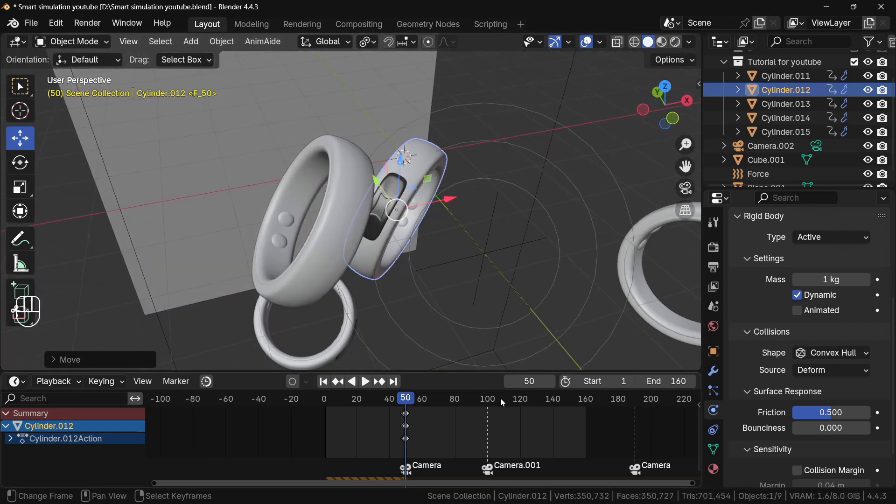
Set the end frame of the scene's rigid body simulation cache to 160
left_click(713, 307)
scroll(790, 432, "down", 6)
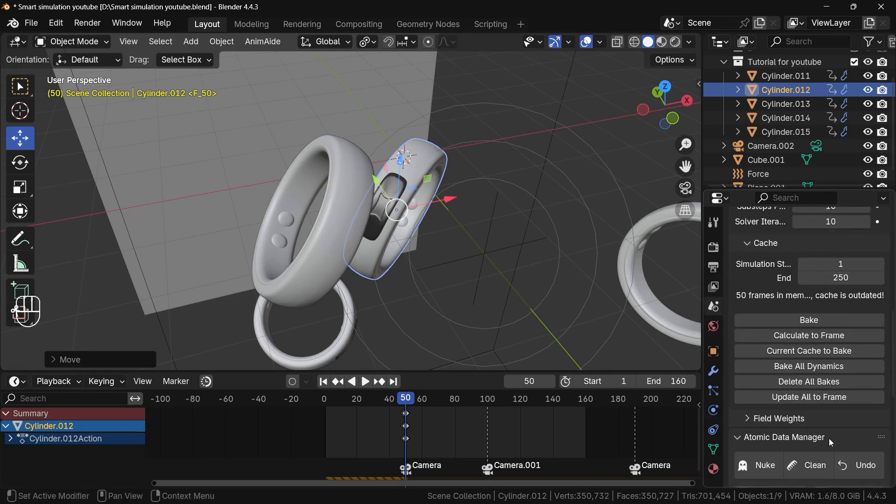
left_click(853, 278)
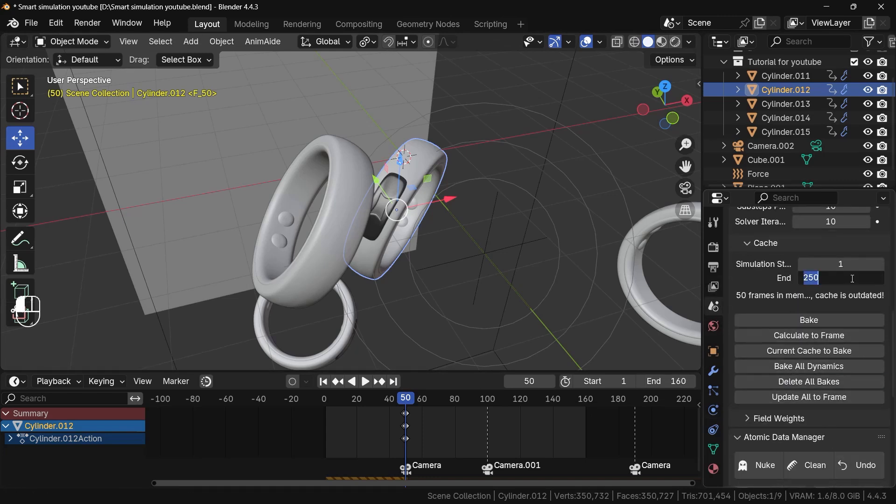
type("160")
key("Return")
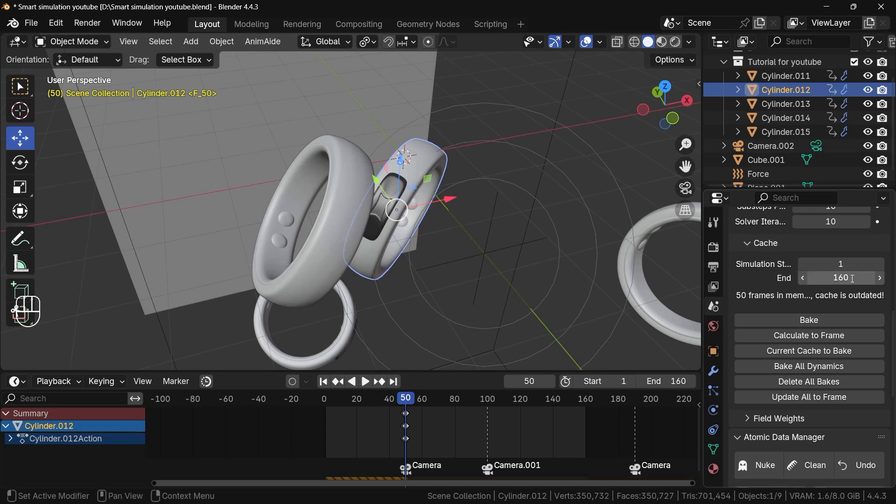
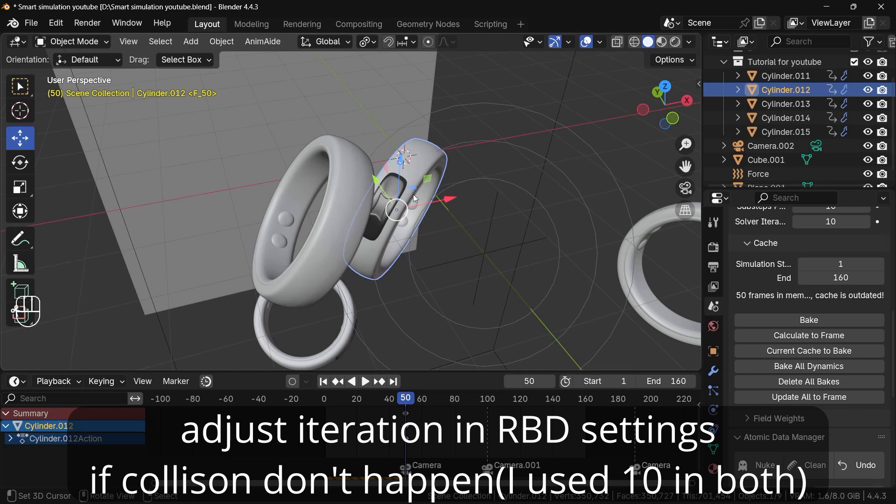
Move the ring Cylinder.012 further in the negative X direction at frame 50
middle_click_drag(442, 204, 460, 255)
key("g")
key("x")
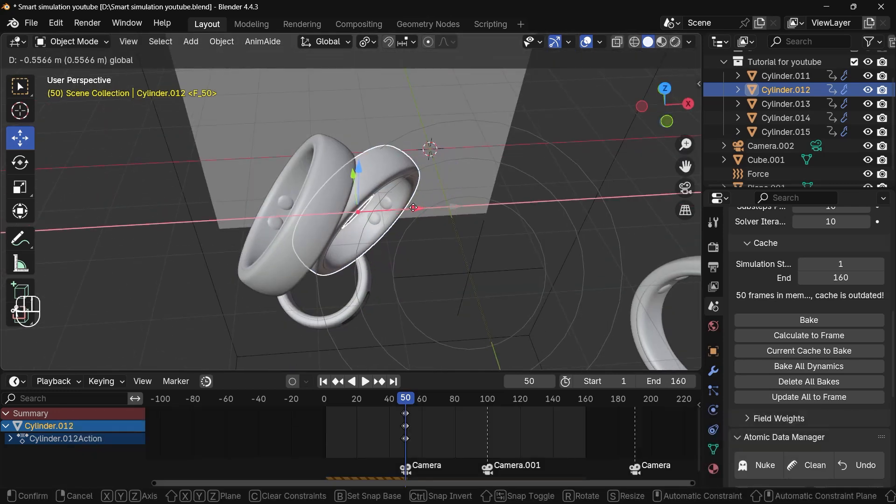
left_click_drag(413, 208, 395, 209)
middle_click_drag(391, 215, 356, 153)
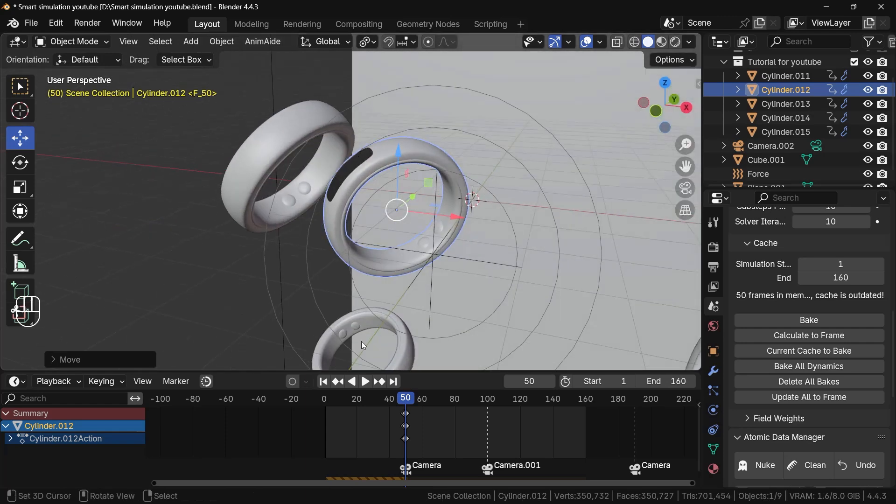
Examine the ring Cylinder.012's keyframes around frame 50 and its position relative to the neighbouring rings
scroll(411, 438, "up", 8)
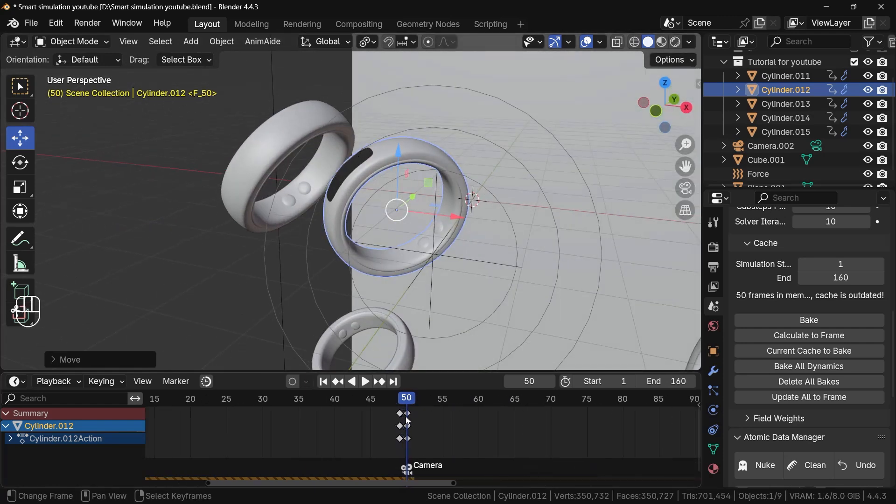
scroll(408, 420, "down", 2)
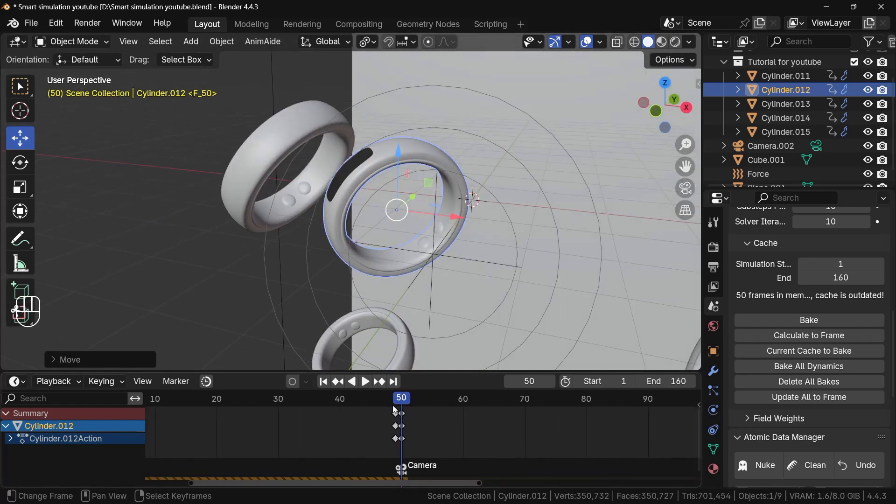
scroll(395, 410, "up", 12)
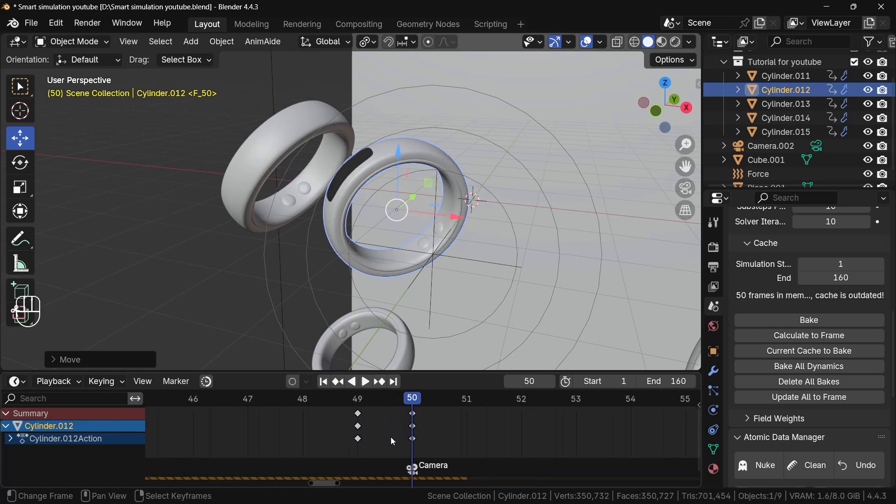
scroll(391, 437, "down", 5)
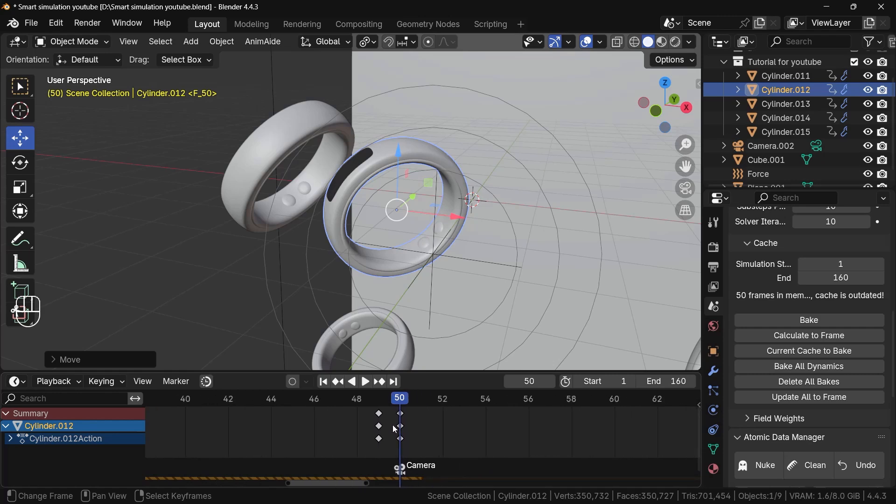
middle_click_drag(393, 326, 444, 237)
scroll(444, 237, "down", 5)
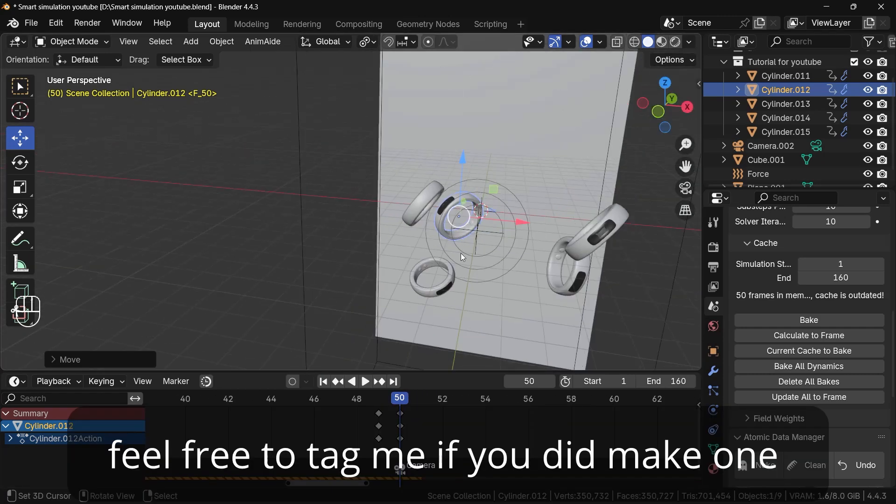
middle_click_drag(500, 264, 497, 269)
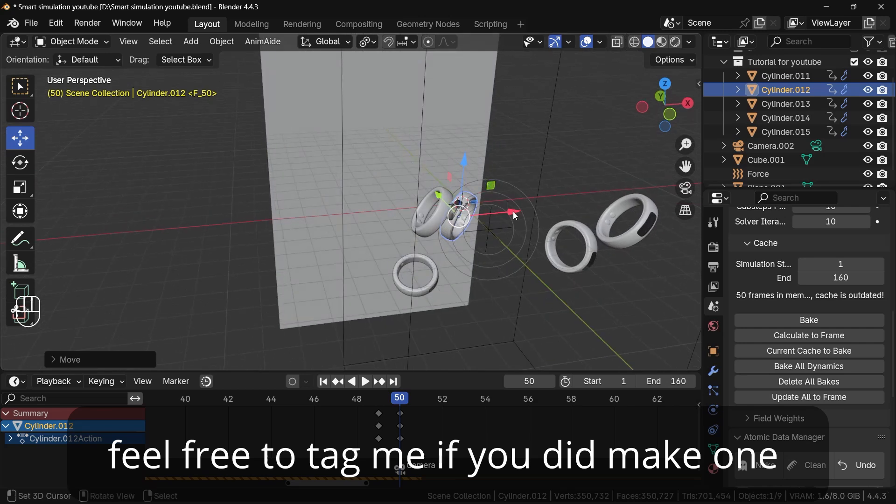
left_click_drag(514, 215, 448, 219)
key("Escape")
Replay the simulation from frame 1 to frame 71 in perspective to check the moved ring Cylinder.012
scroll(325, 428, "down", 3)
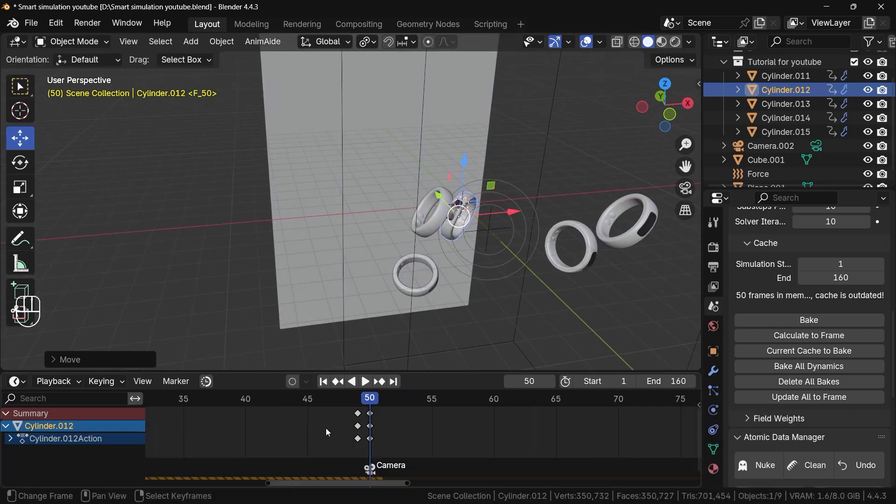
scroll(325, 427, "down", 8)
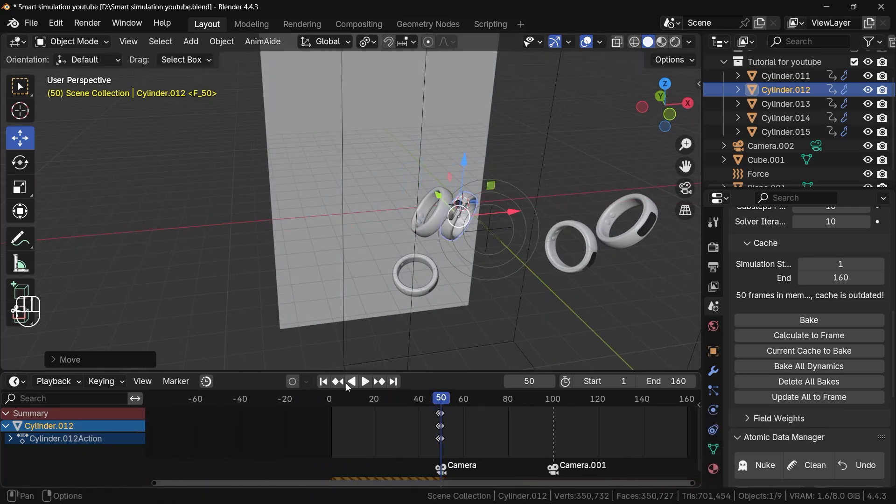
left_click(323, 381)
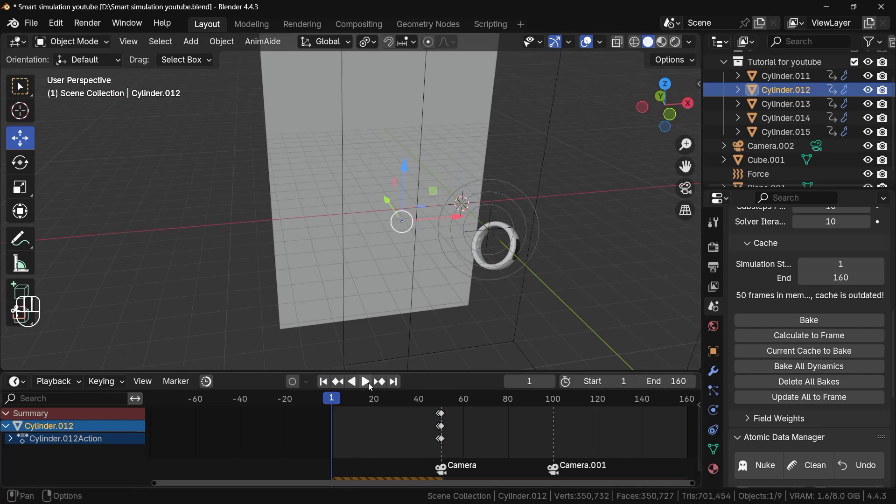
left_click(368, 383)
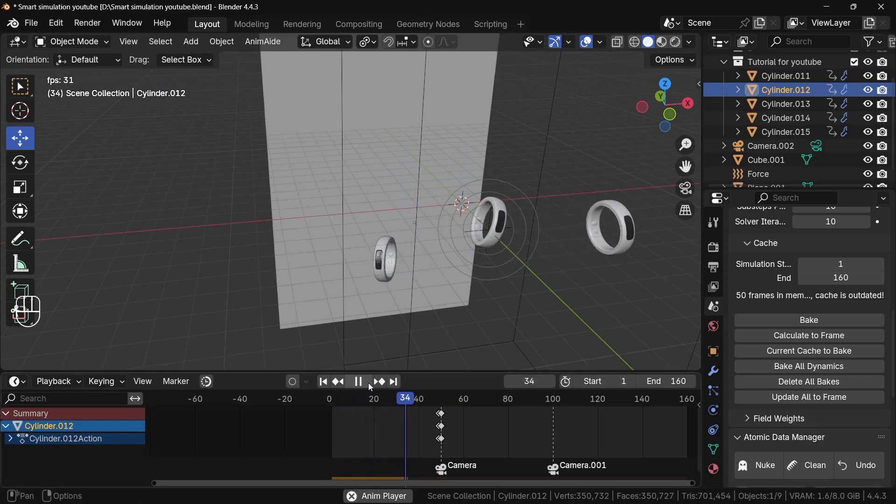
left_click(368, 383)
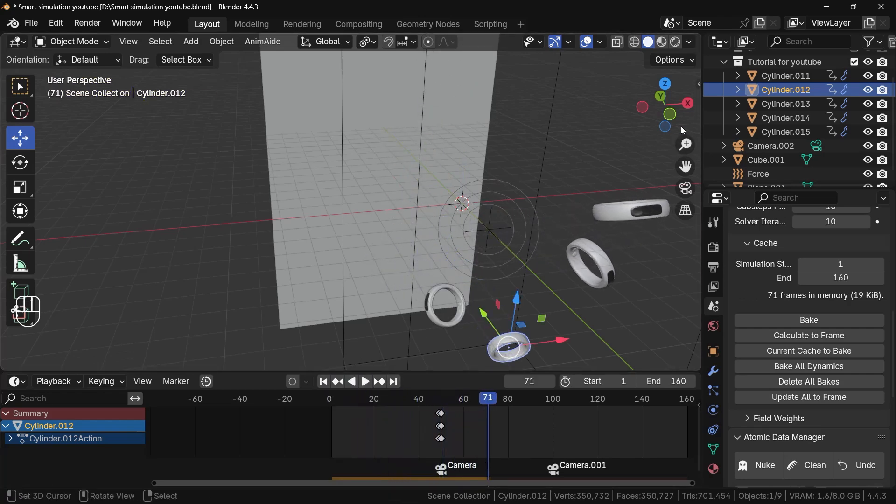
In front view, go to frame 49 and readjust the ring Cylinder.012's position along the X axis
left_click(669, 114)
left_click(436, 414)
key("space")
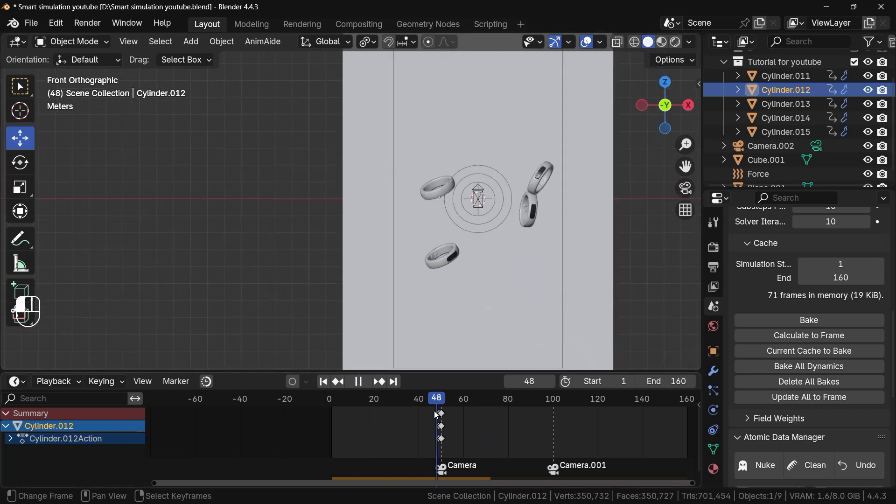
mouse_move(436, 414)
left_mouse_down()
mouse_move(397, 408)
mouse_move(435, 415)
left_mouse_up()
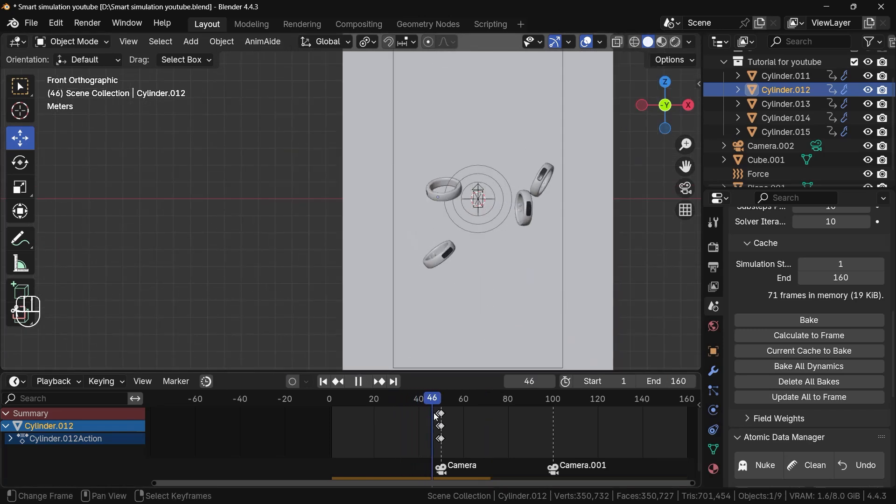
key("space")
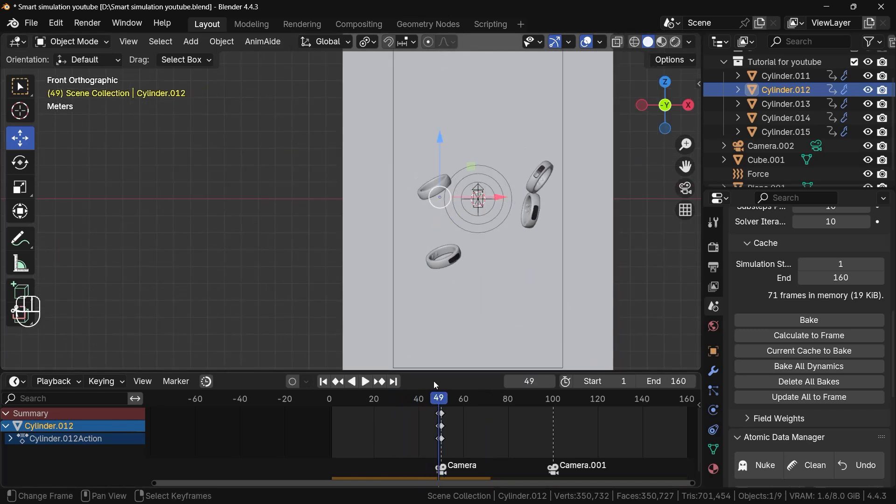
left_click_drag(497, 198, 477, 290)
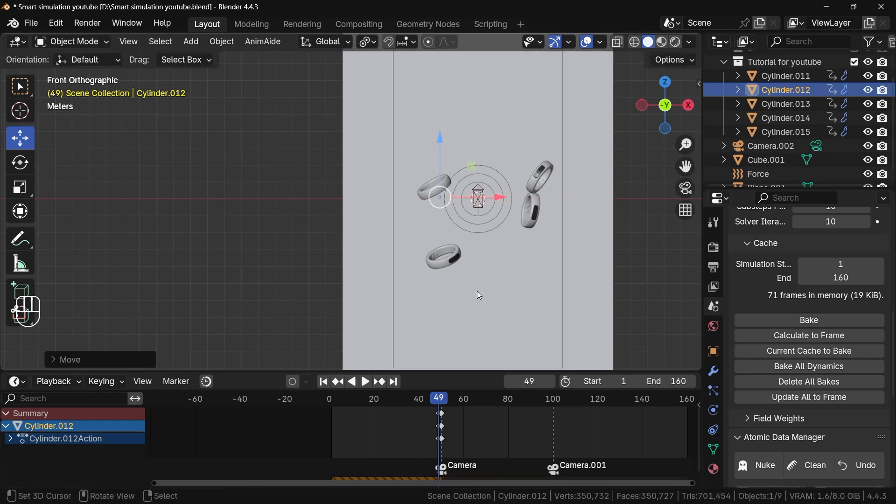
Replay the simulation from the start in front view to check the ring impacts, and return to frame 1
left_click(323, 381)
left_click(367, 382)
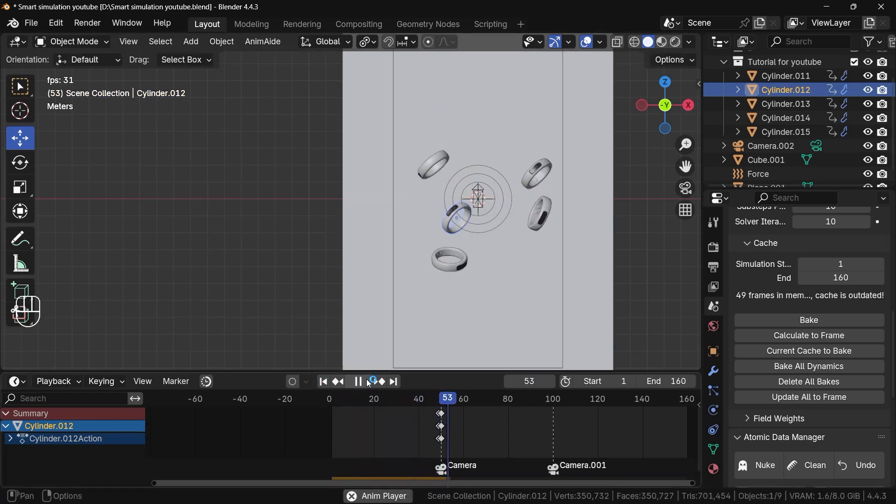
left_click(366, 382)
left_click(322, 381)
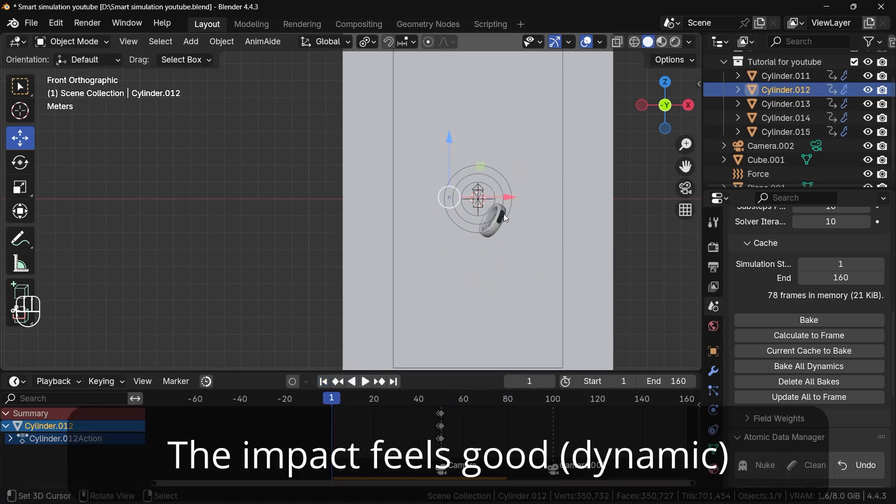
scroll(503, 209, "up", 4)
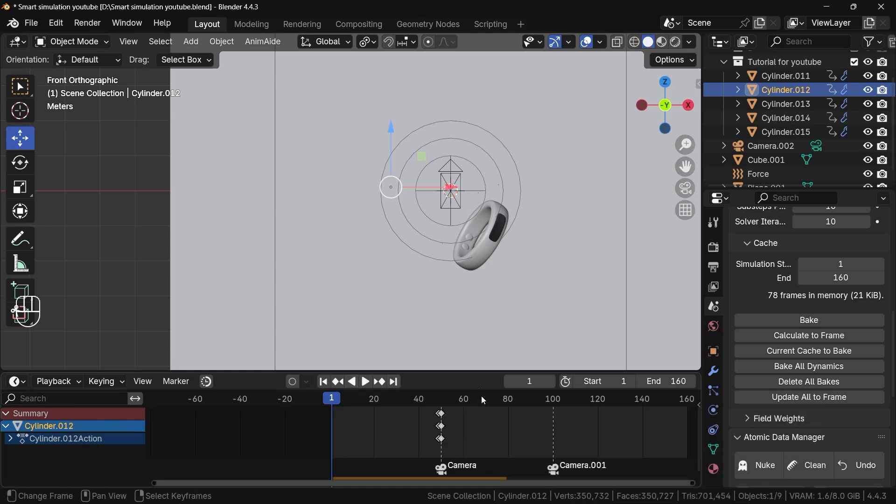
scroll(483, 278, "down", 1)
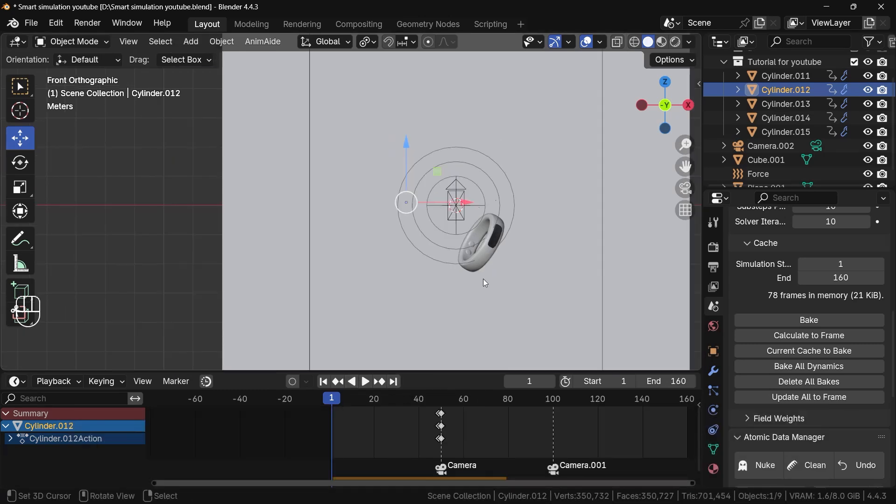
scroll(483, 278, "down", 2)
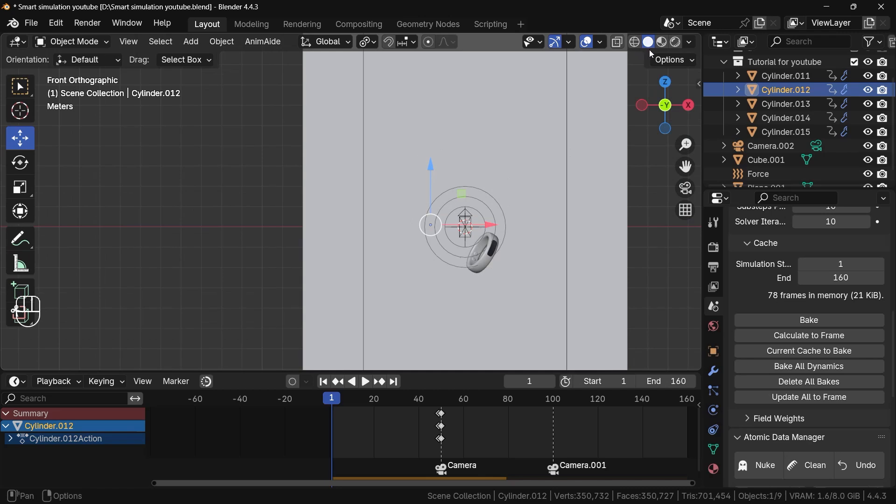